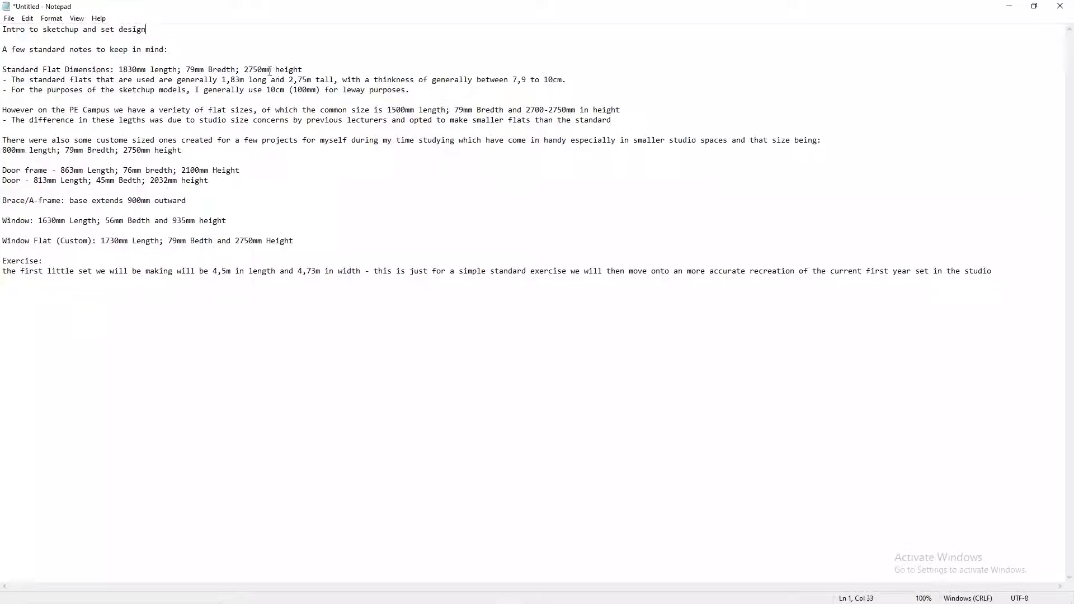
Step: Review the standard flat and window dimensions in the notes, and put the notes away
{"action": "left_click", "coordinate": [311, 70]}
{"action": "left_click", "coordinate": [242, 220]}
{"action": "left_click", "coordinate": [1009, 7]}
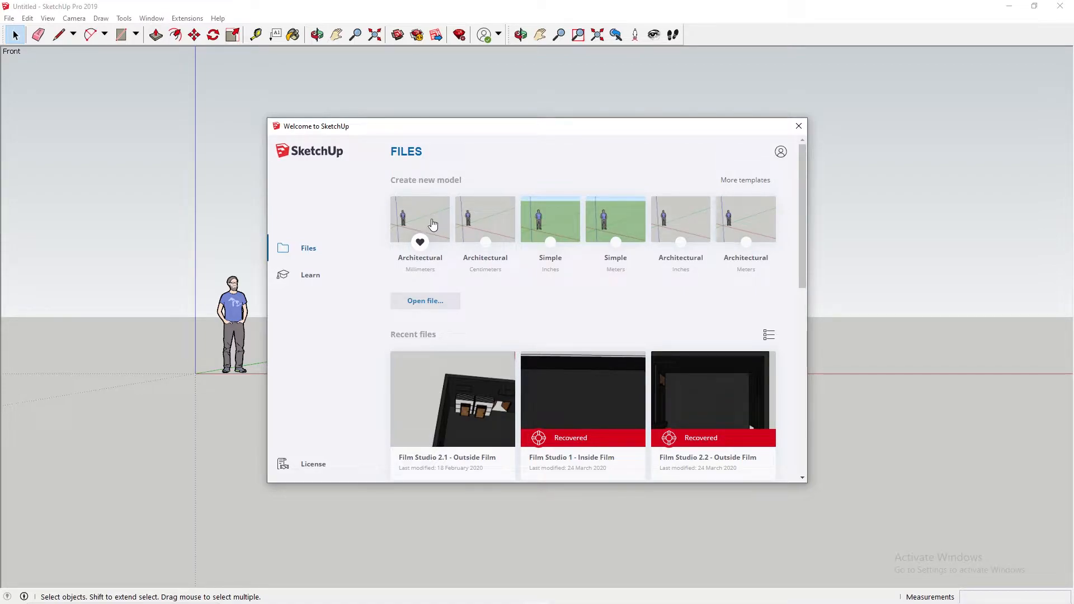
Step: Dismiss the SketchUp welcome window and inspect the door and window models standing in the scene
{"action": "left_click", "coordinate": [800, 128]}
{"action": "middle_click_drag", "start_coordinate": [339, 217], "coordinate": [367, 249]}
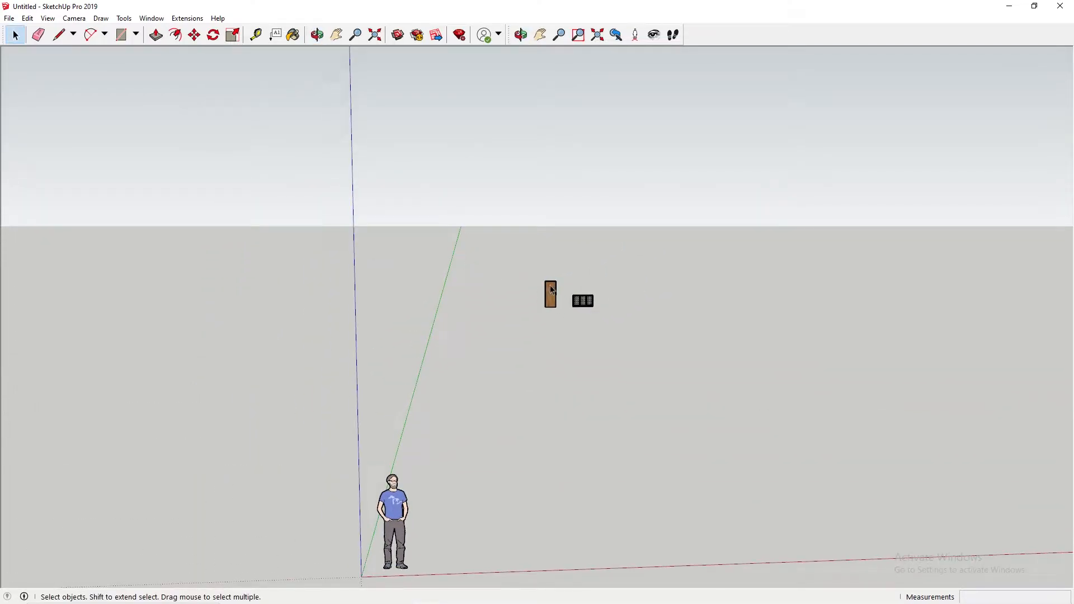
{"action": "scroll", "coordinate": [582, 291], "scroll_direction": "up", "scroll_amount": 5}
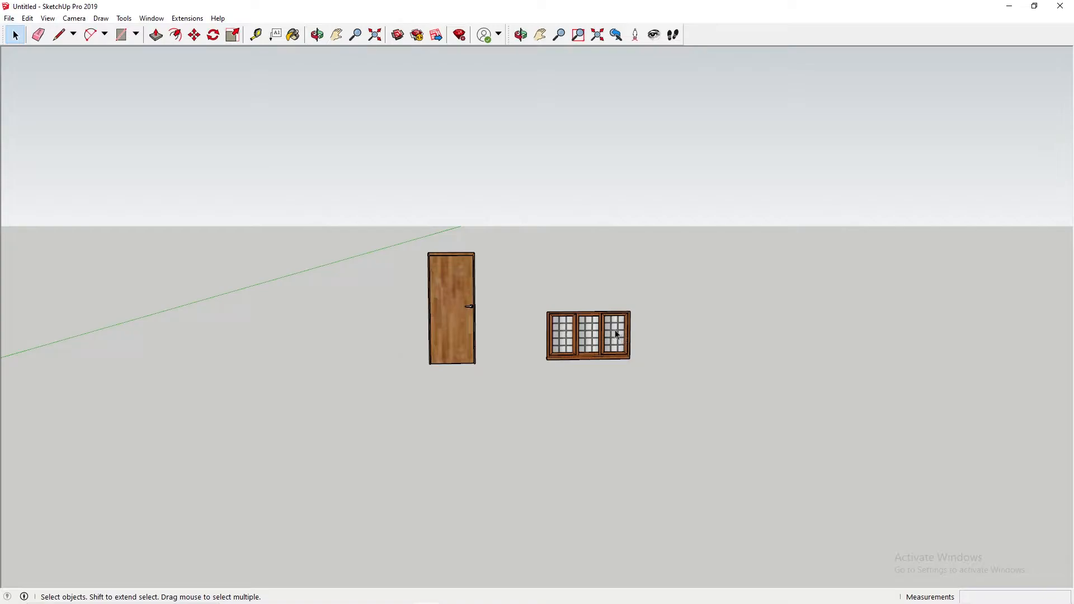
{"action": "scroll", "coordinate": [570, 224], "scroll_direction": "down", "scroll_amount": 7}
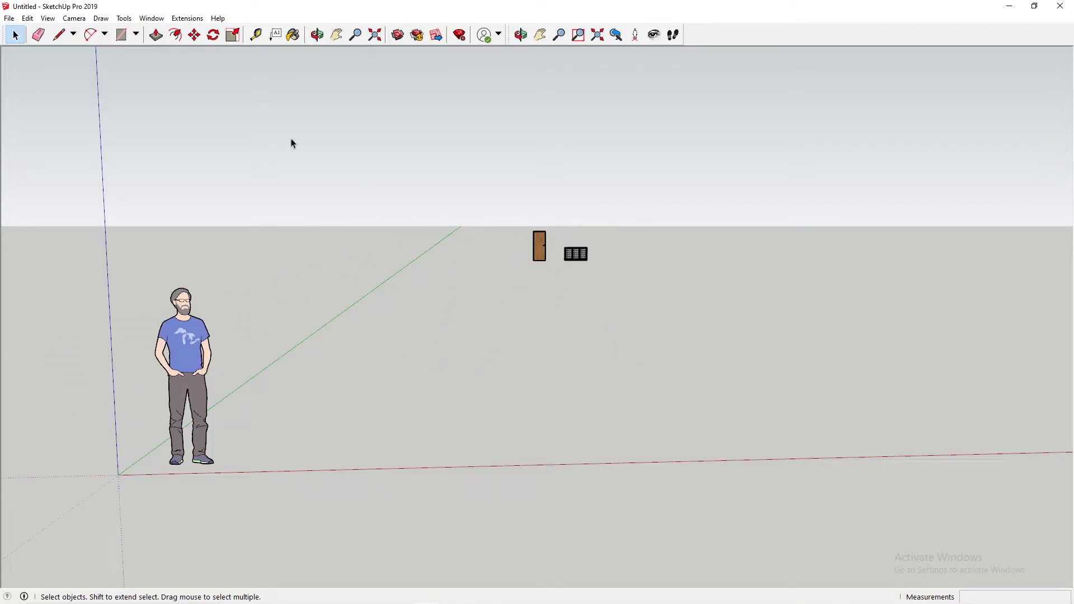
{"action": "left_click", "coordinate": [14, 36]}
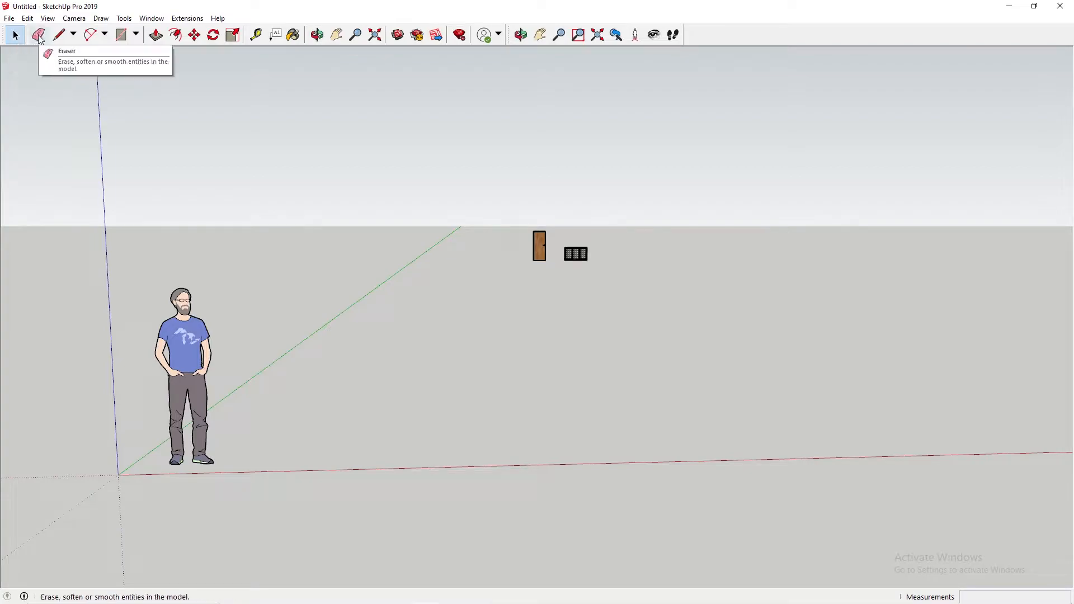
{"action": "left_click", "coordinate": [73, 35]}
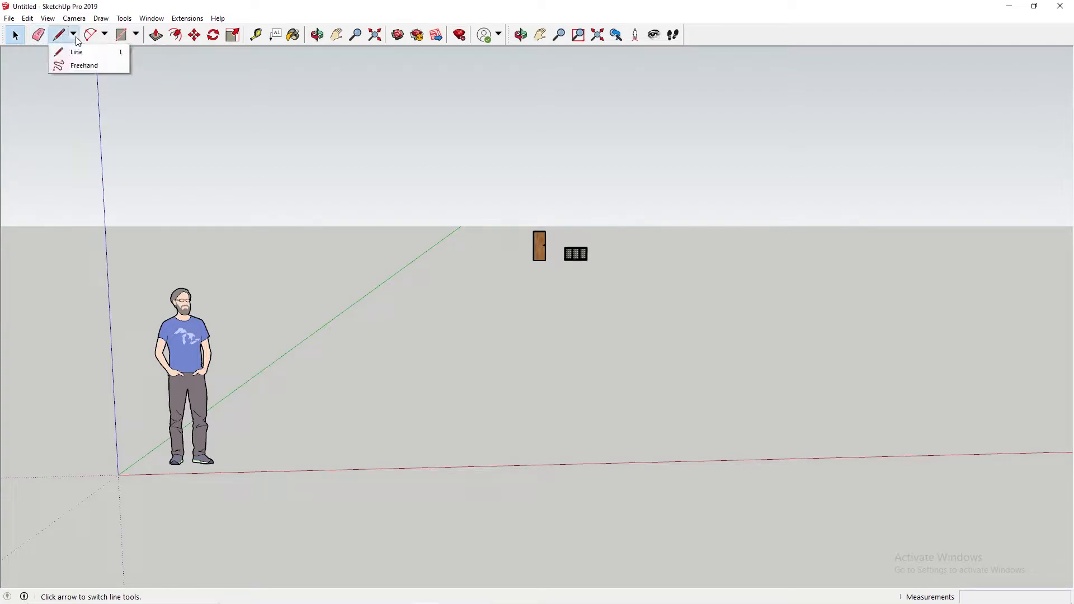
{"action": "left_click", "coordinate": [74, 37]}
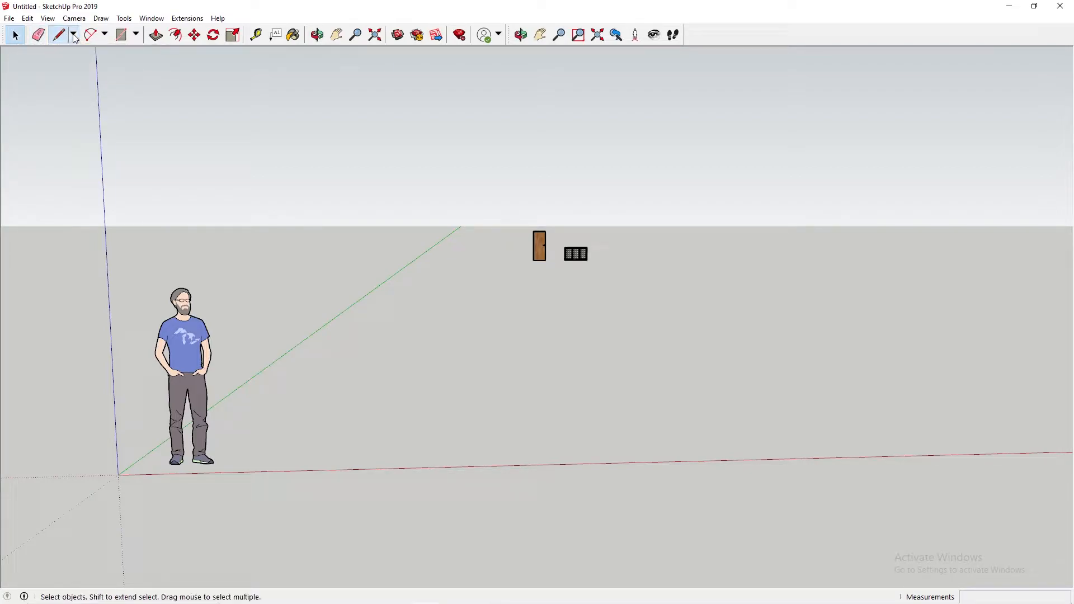
{"action": "left_click", "coordinate": [136, 35]}
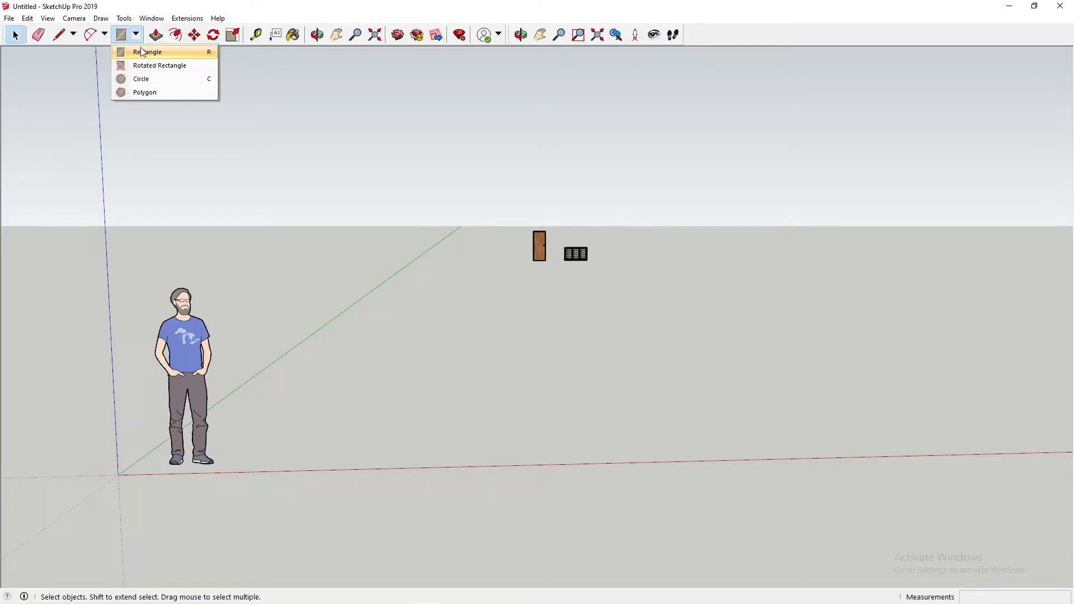
{"action": "left_click", "coordinate": [136, 35]}
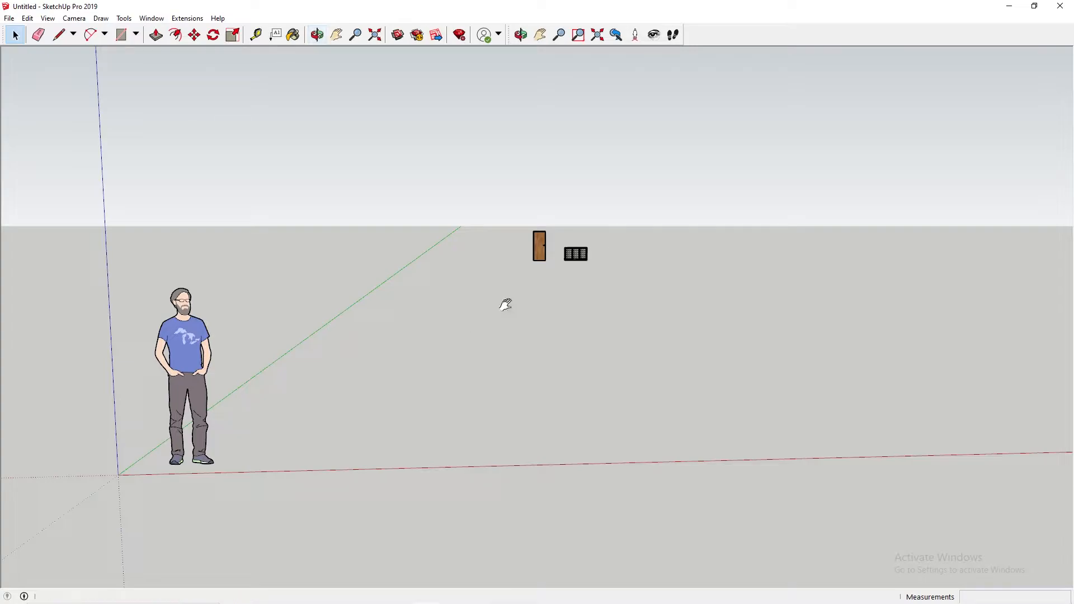
{"action": "key", "text": "h"}
{"action": "left_click_drag", "start_coordinate": [535, 290], "coordinate": [559, 335]}
{"action": "key", "text": "o"}
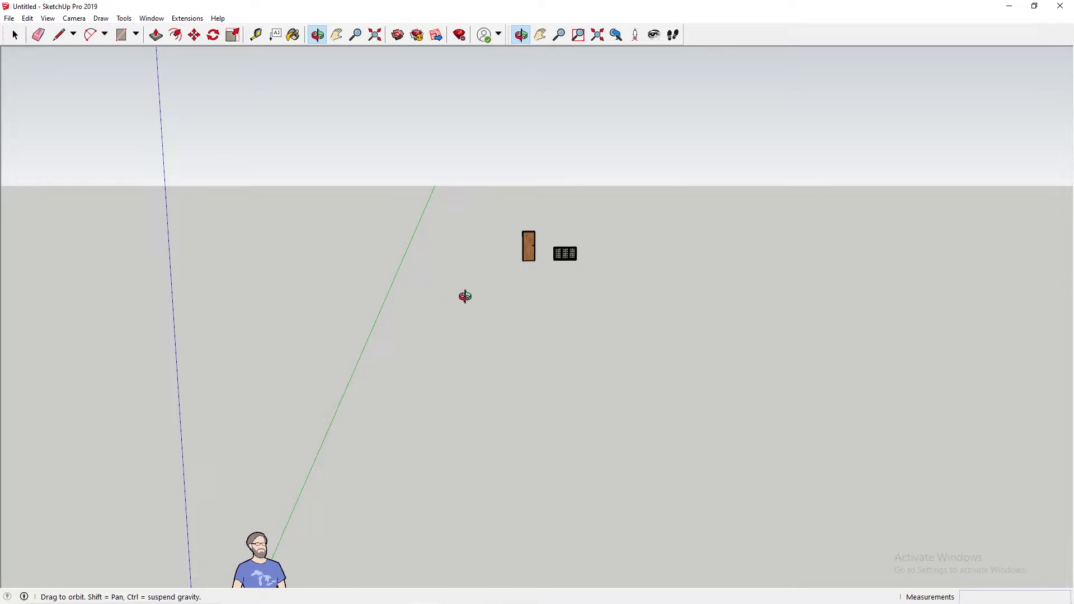
{"action": "left_click_drag", "start_coordinate": [552, 352], "coordinate": [546, 341]}
{"action": "mouse_move", "coordinate": [546, 342]}
{"action": "middle_mouse_down"}
{"action": "mouse_move", "coordinate": [516, 304]}
{"action": "mouse_move", "coordinate": [560, 334]}
{"action": "middle_mouse_up"}
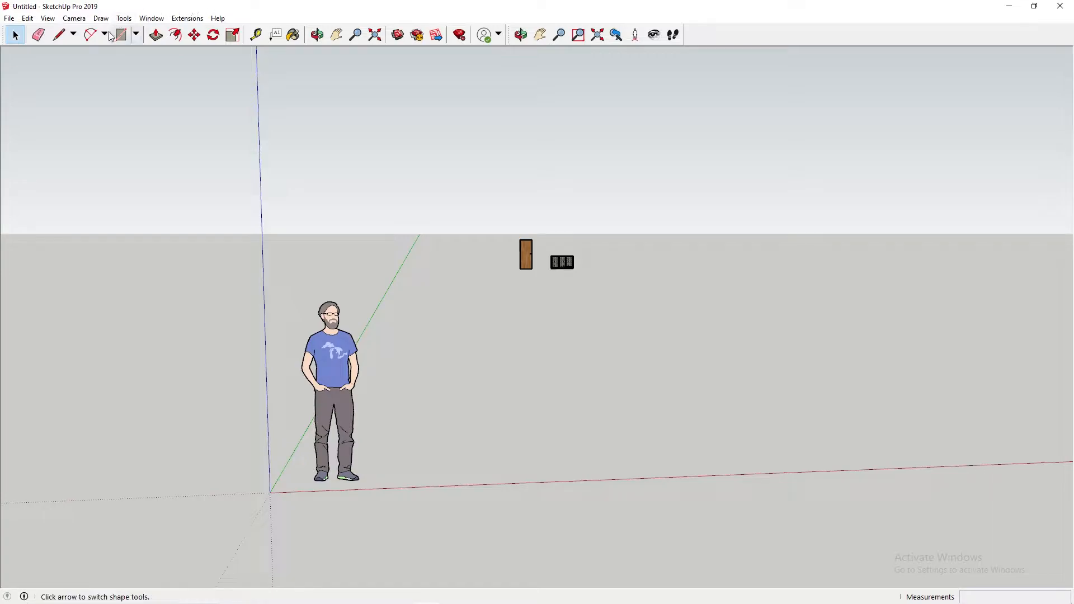
Step: Switch the camera to the Top standard view with the axes origin visible
{"action": "left_click", "coordinate": [75, 24]}
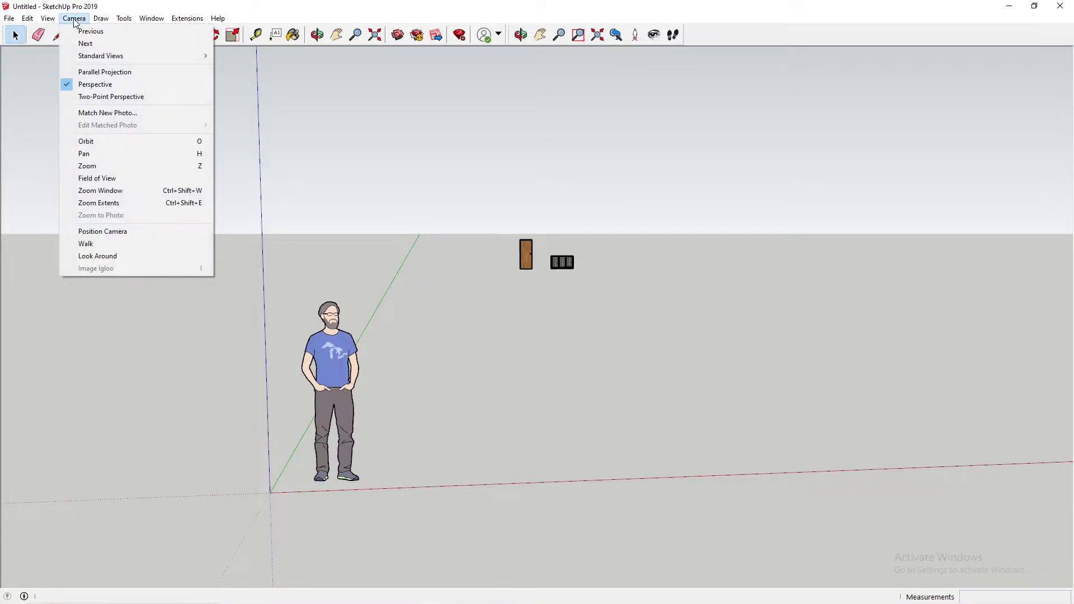
{"action": "mouse_move", "coordinate": [95, 57]}
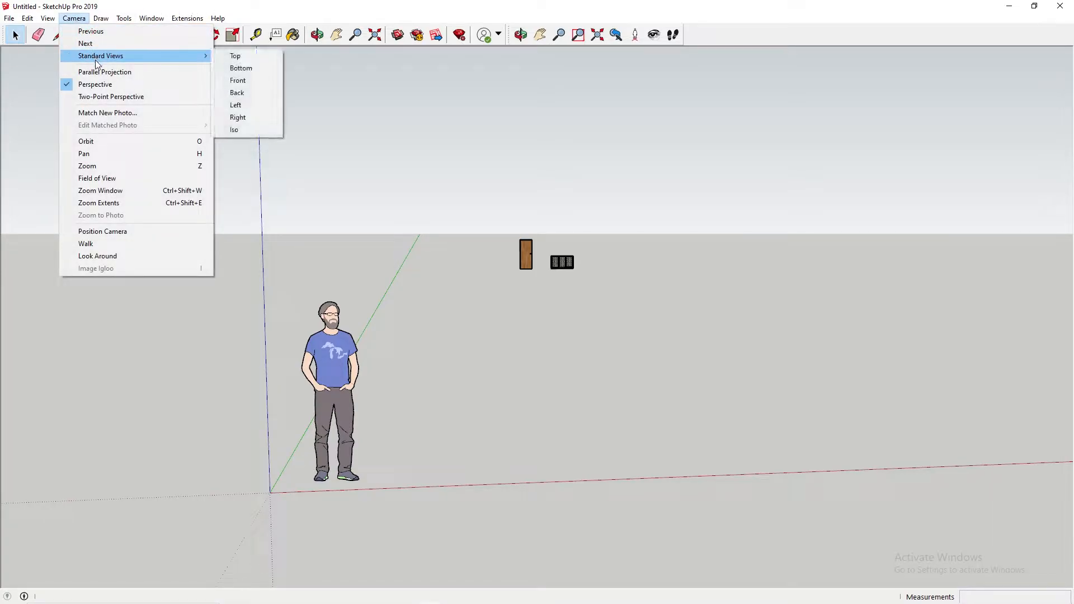
{"action": "left_click", "coordinate": [235, 56]}
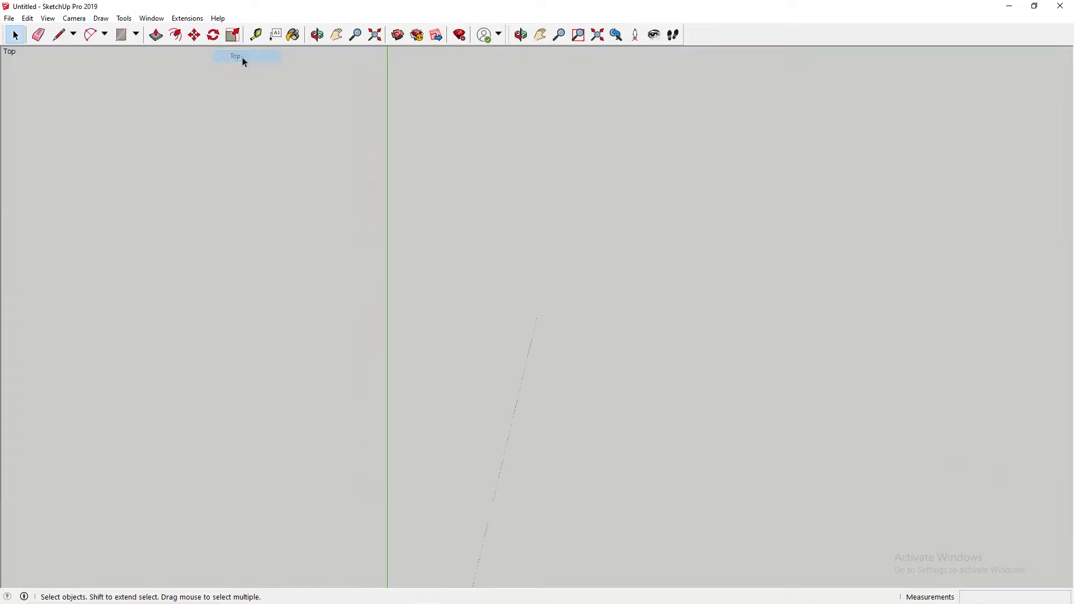
{"action": "key", "text": "h"}
{"action": "left_click_drag", "start_coordinate": [484, 379], "coordinate": [500, 353]}
{"action": "key", "text": "space"}
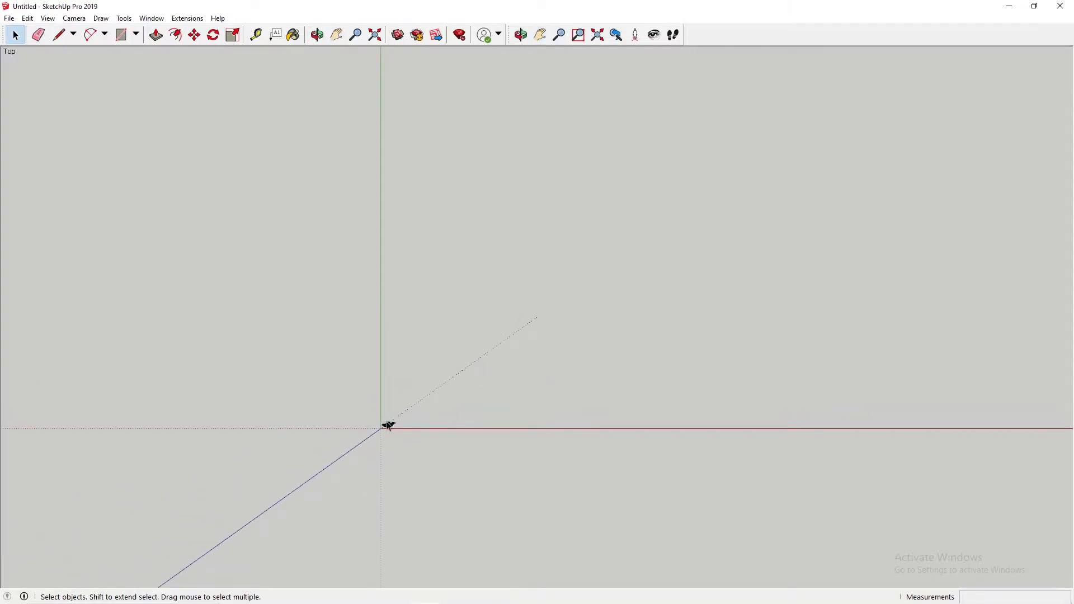
Step: Move the human scale figure about 11767 mm away from the origin, clear of the drawing area
{"action": "left_click", "coordinate": [390, 427]}
{"action": "key", "text": "m"}
{"action": "left_click", "coordinate": [388, 425]}
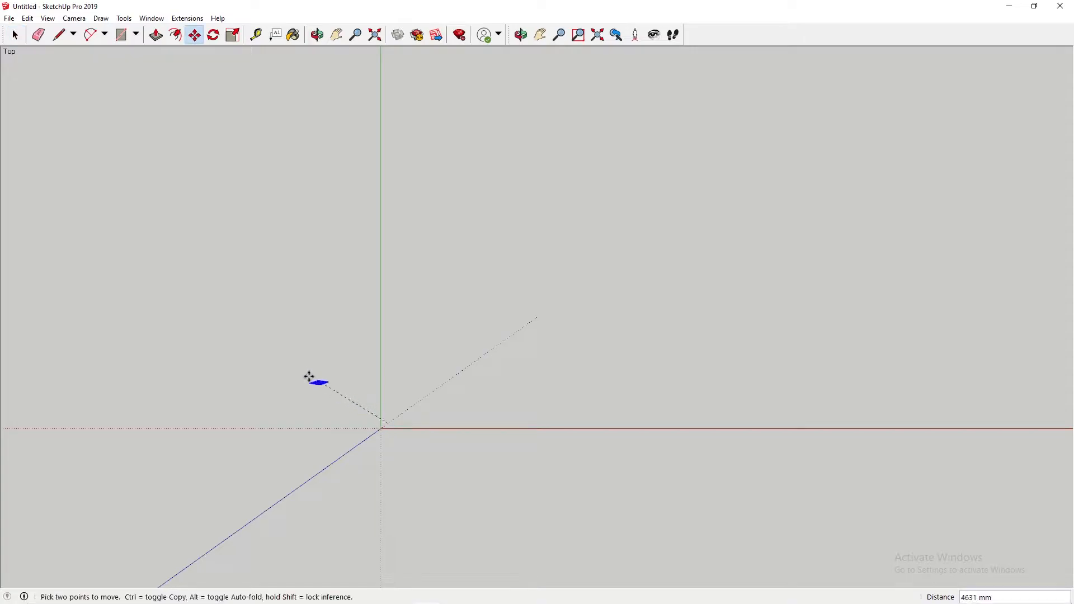
{"action": "left_click", "coordinate": [194, 321]}
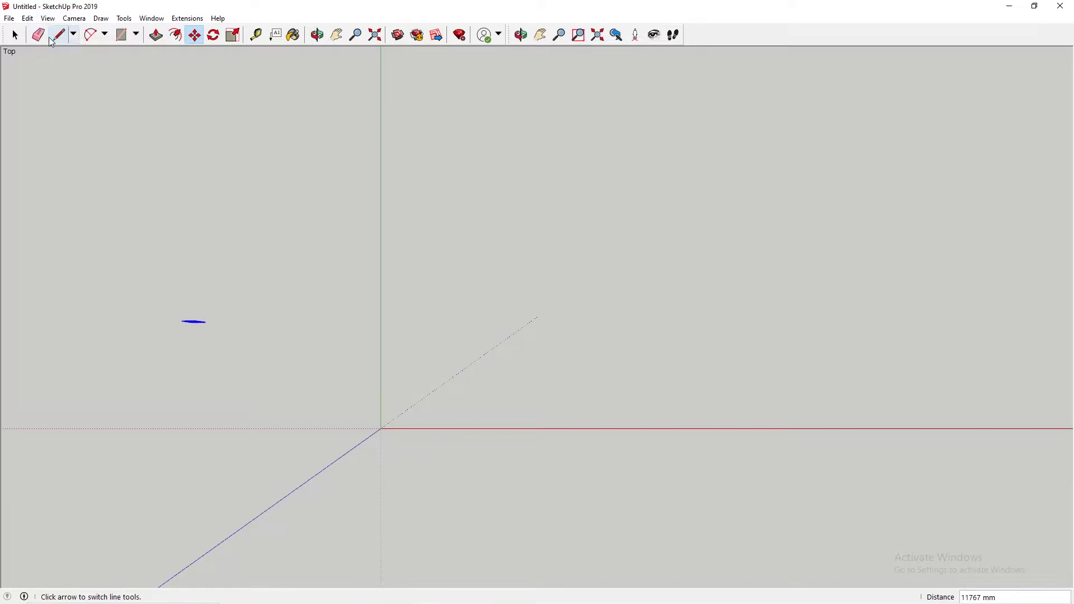
Step: Draw a 4500 mm by 4730 mm rectangle on the ground, starting at the origin
{"action": "left_click", "coordinate": [136, 34]}
{"action": "left_click", "coordinate": [147, 53]}
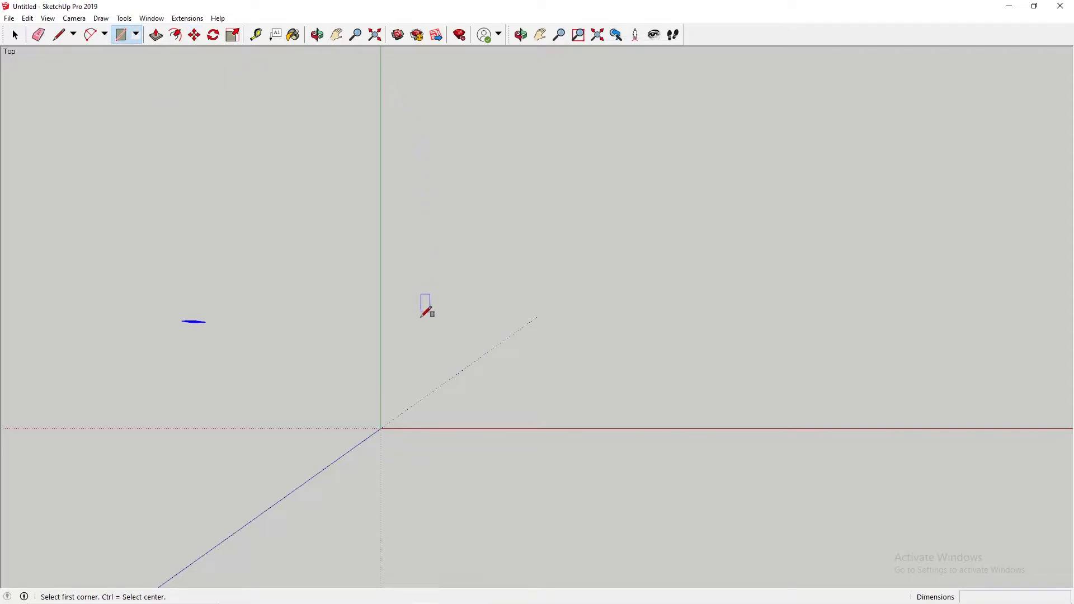
{"action": "left_click", "coordinate": [386, 425]}
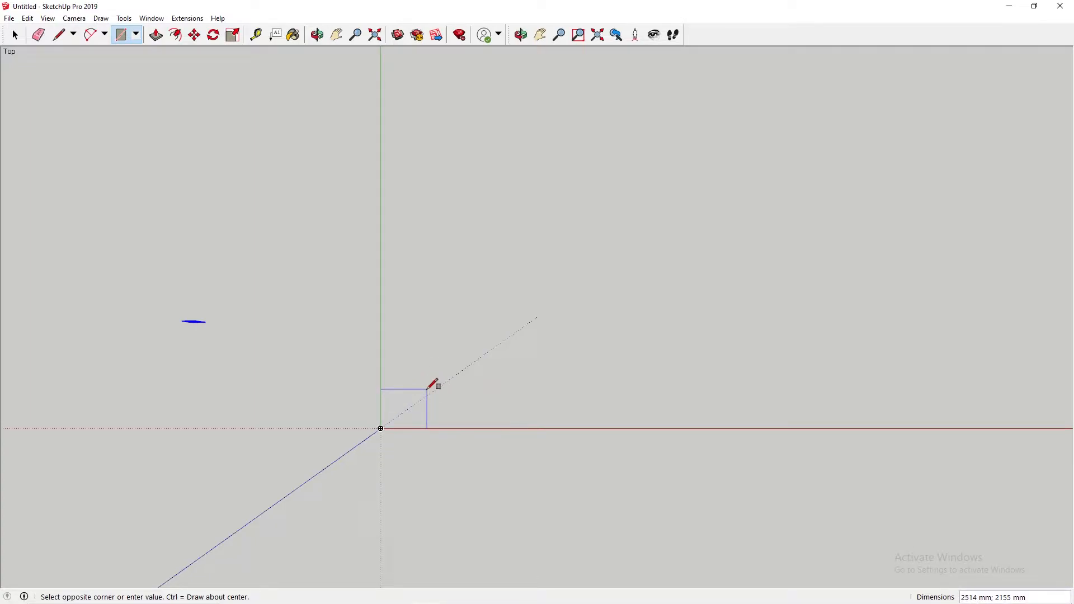
{"action": "type", "text": "45"}
{"action": "key", "text": "Return"}
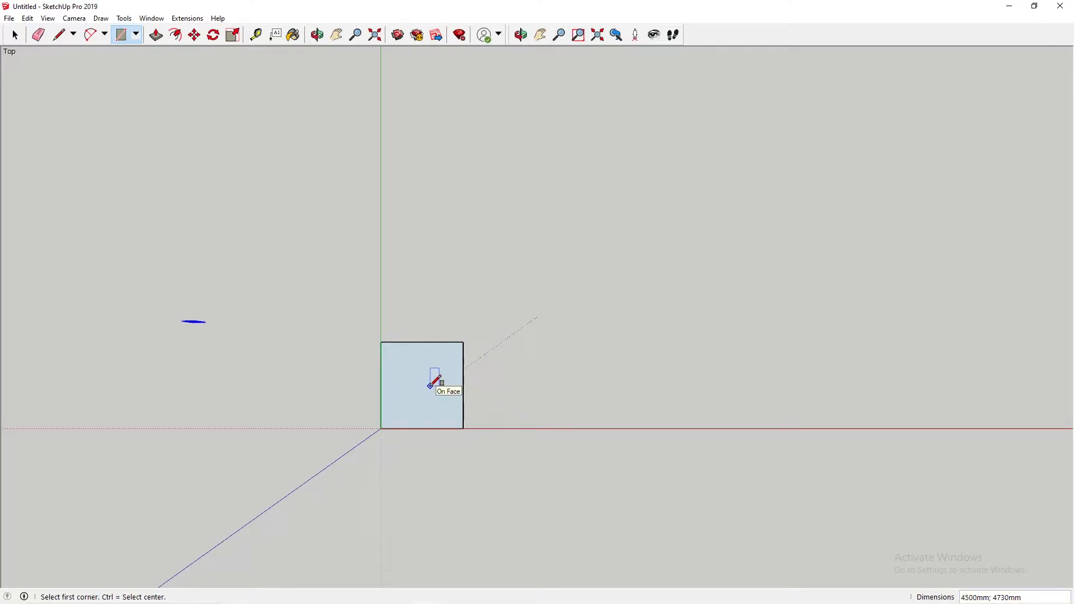
Step: Offset the rectangle's edges outward by 100 mm to outline the wall thickness
{"action": "left_click", "coordinate": [183, 38]}
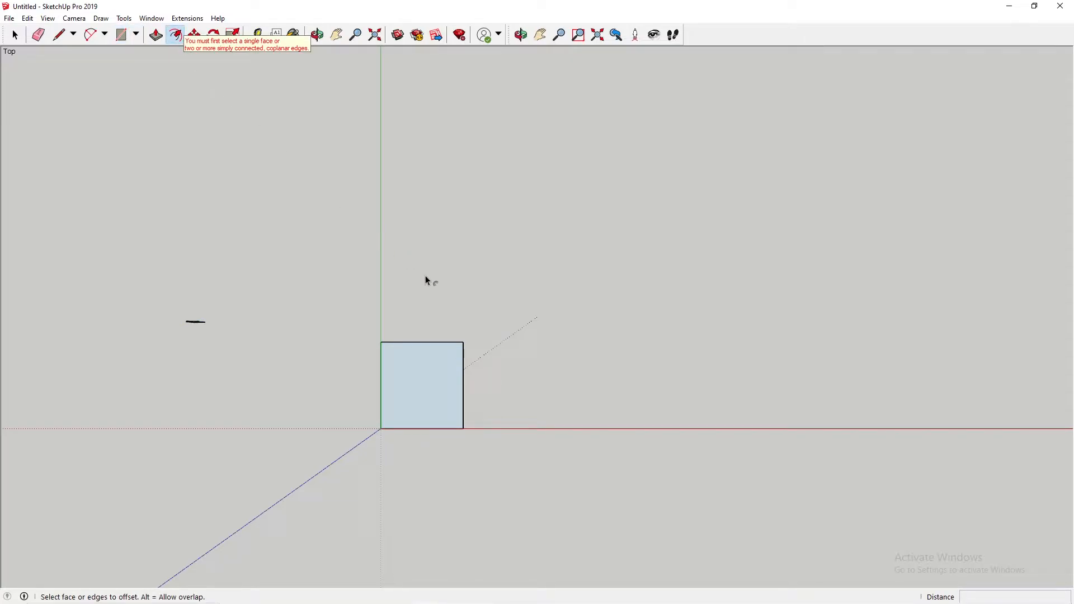
{"action": "left_click", "coordinate": [451, 343]}
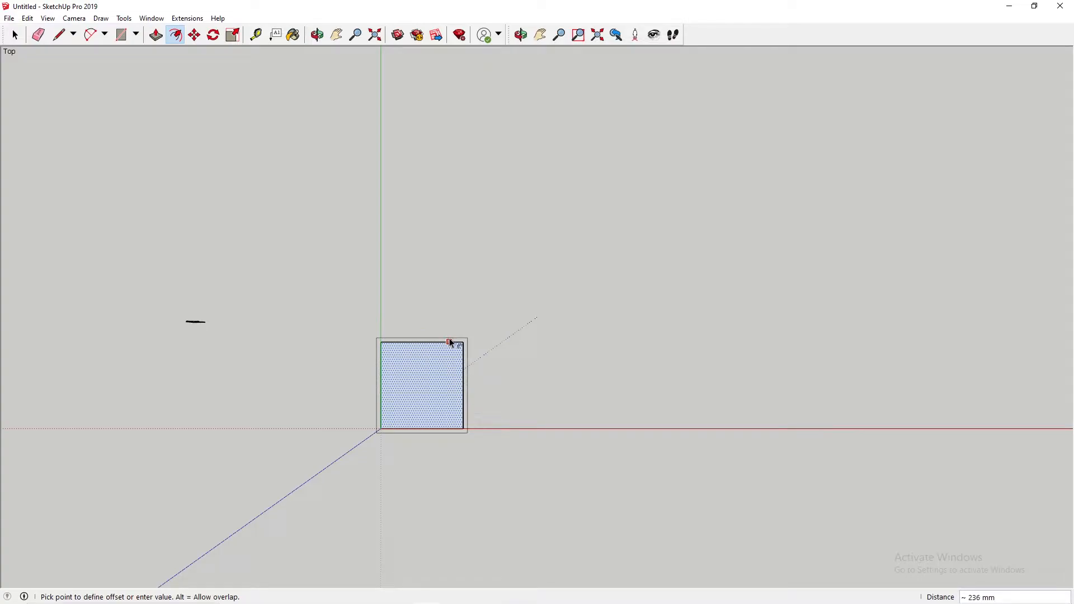
{"action": "type", "text": "100mm"}
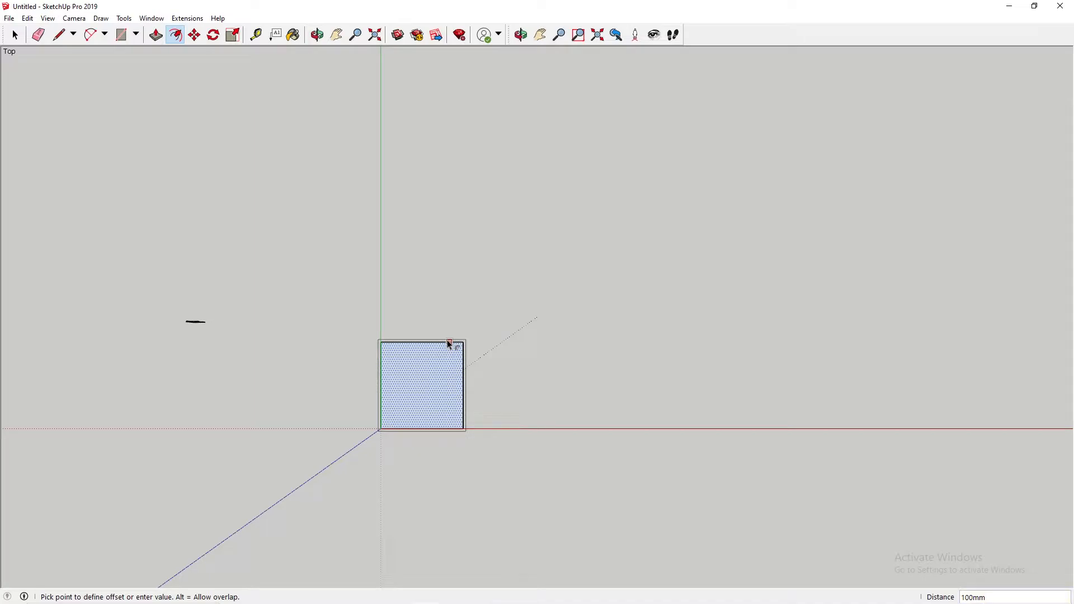
{"action": "left_click", "coordinate": [447, 341]}
{"action": "scroll", "coordinate": [450, 355], "scroll_direction": "up", "scroll_amount": 10}
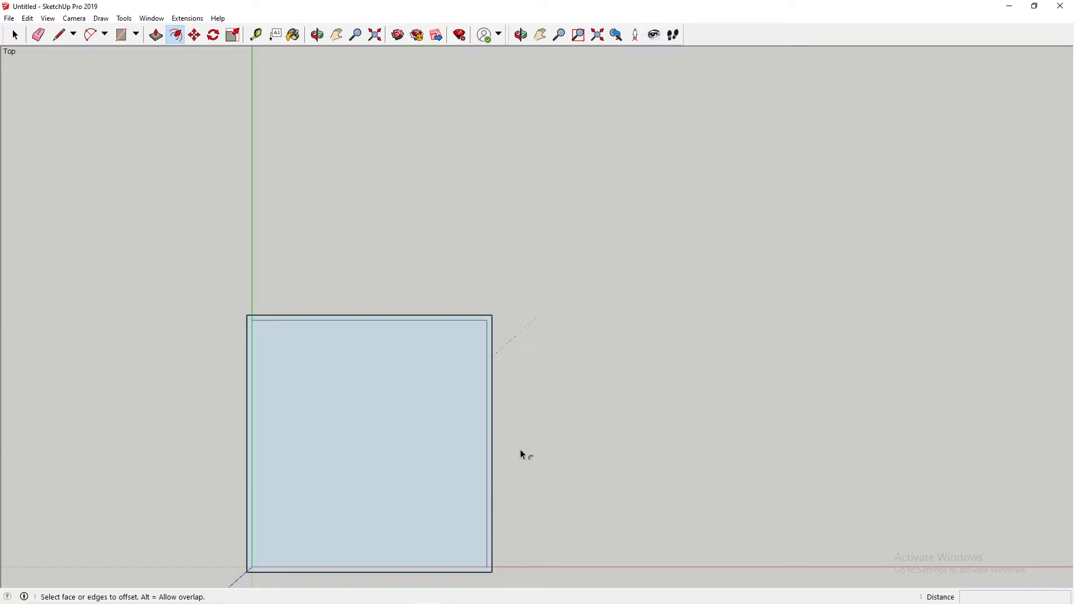
Step: Move the whole floor outline so that its outer corner sits exactly on the origin
{"action": "key", "text": "space"}
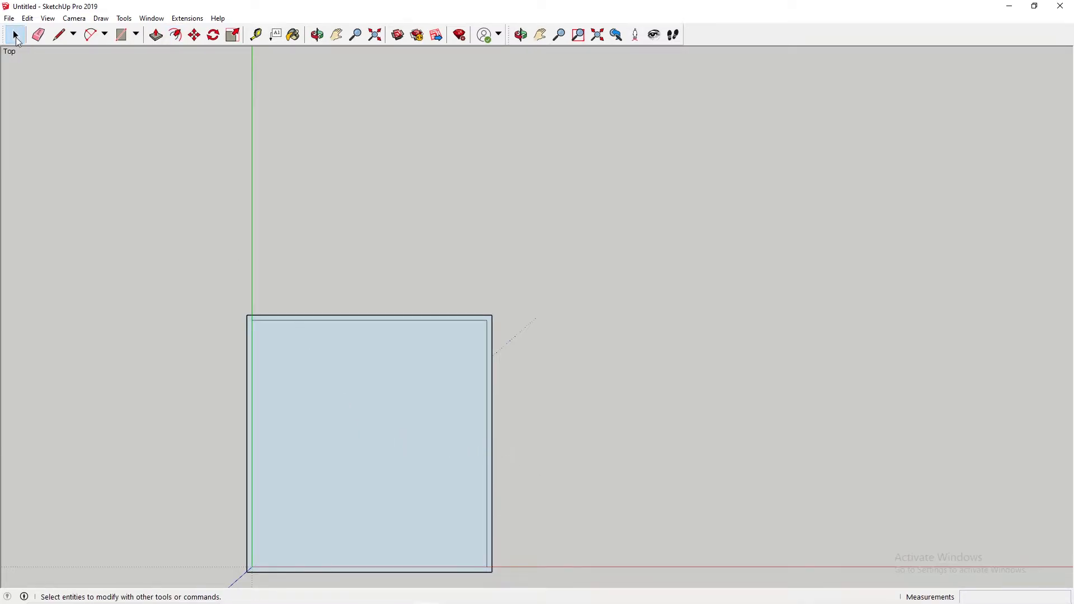
{"action": "triple_click", "coordinate": [358, 400]}
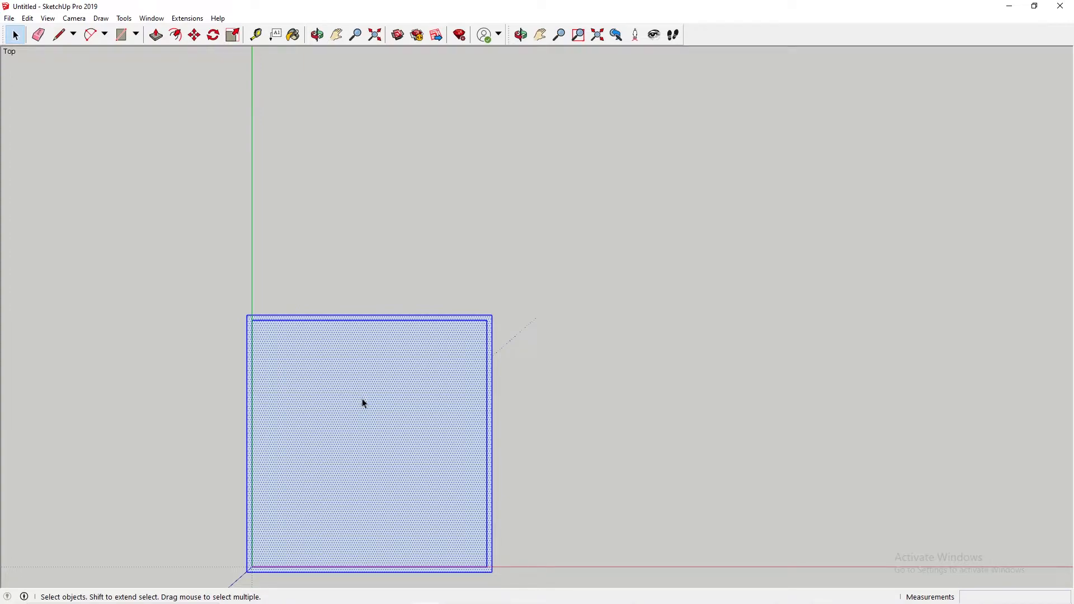
{"action": "left_click", "coordinate": [194, 37]}
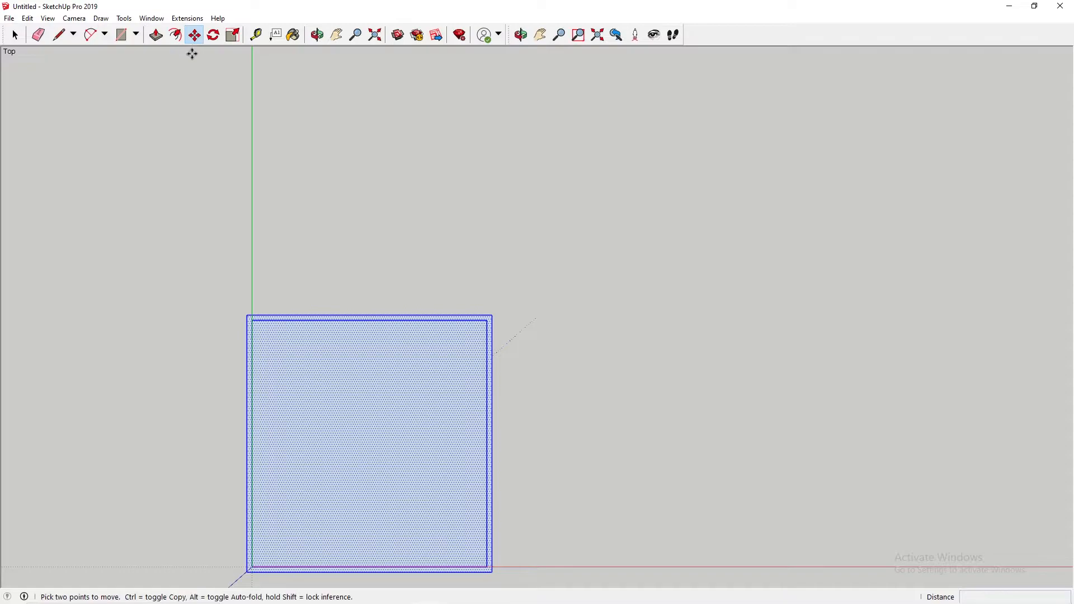
{"action": "left_click", "coordinate": [247, 572]}
{"action": "left_click", "coordinate": [252, 566]}
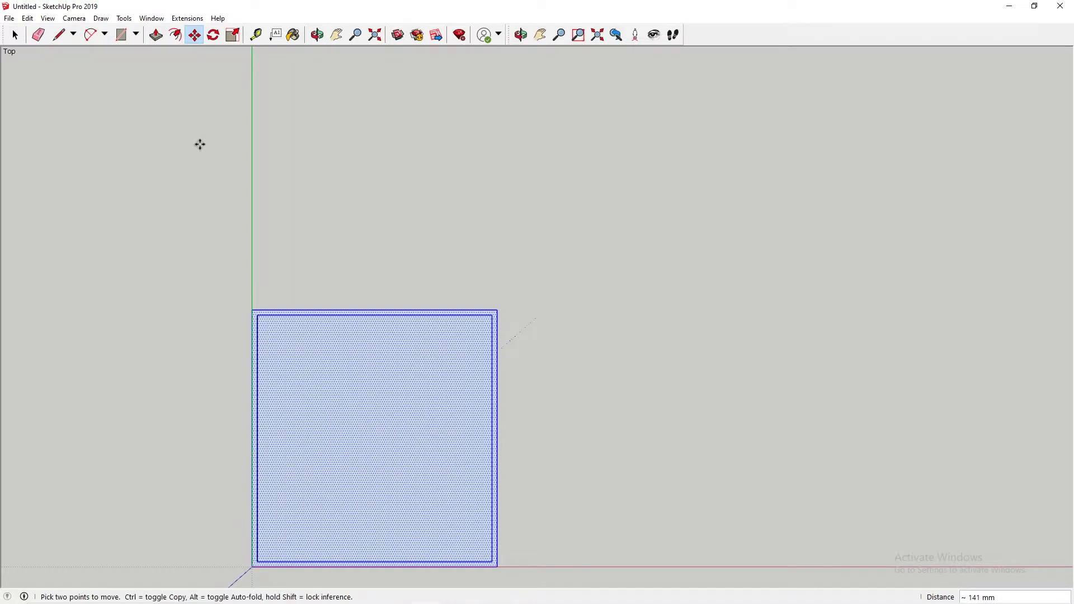
{"action": "key", "text": "space"}
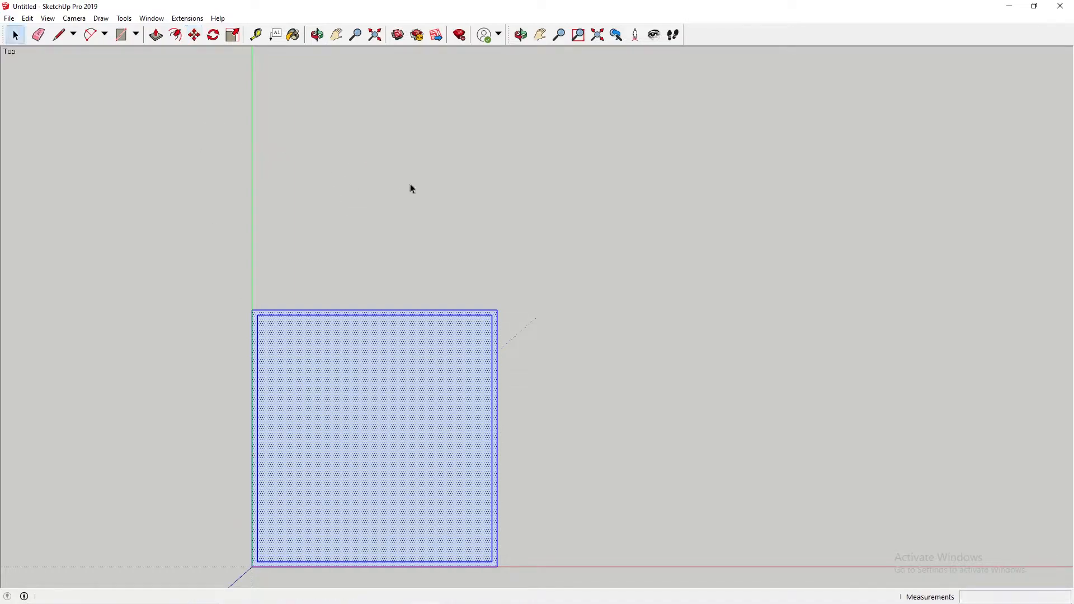
{"action": "left_click", "coordinate": [516, 158]}
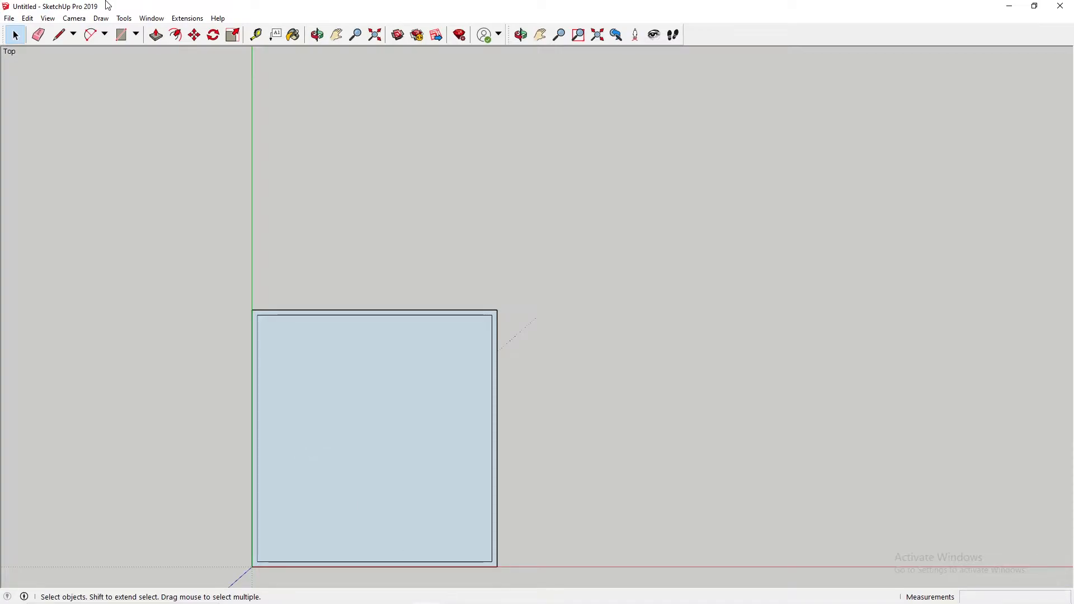
{"action": "left_click", "coordinate": [156, 35]}
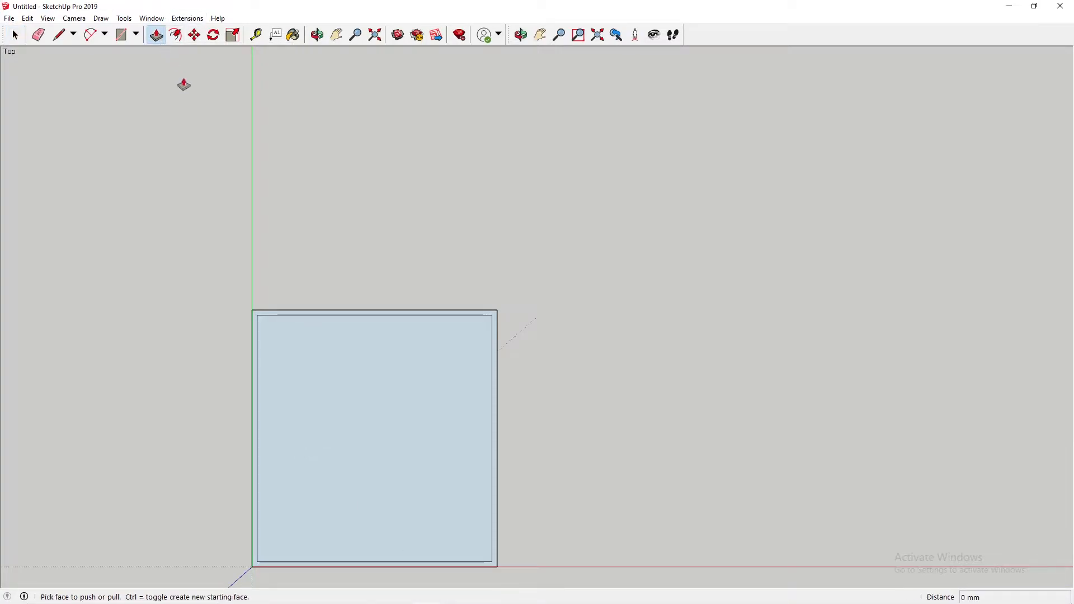
{"action": "left_click", "coordinate": [436, 321]}
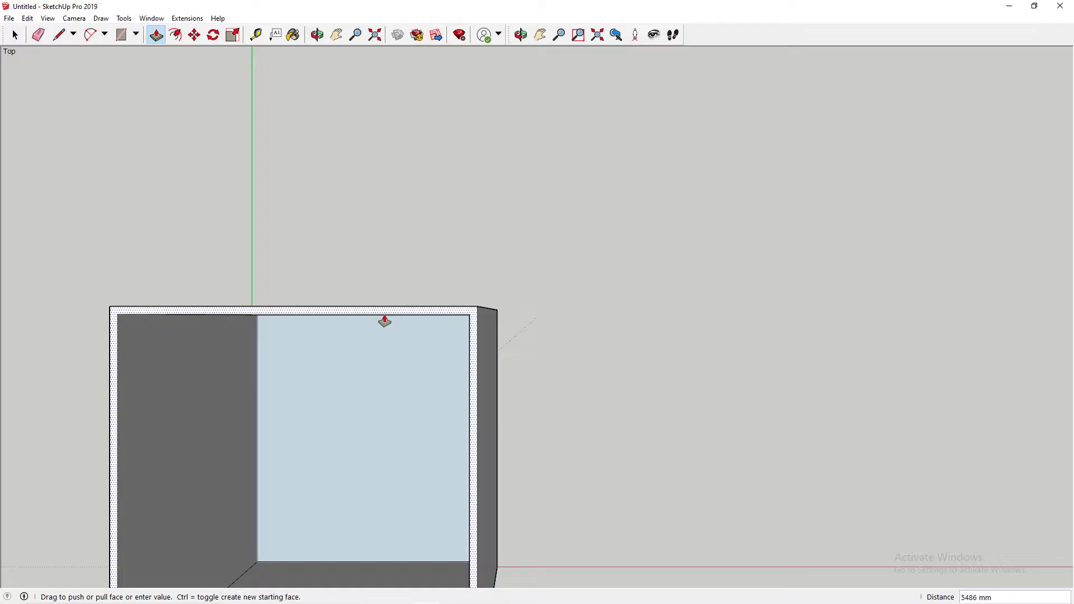
{"action": "key", "text": "Escape"}
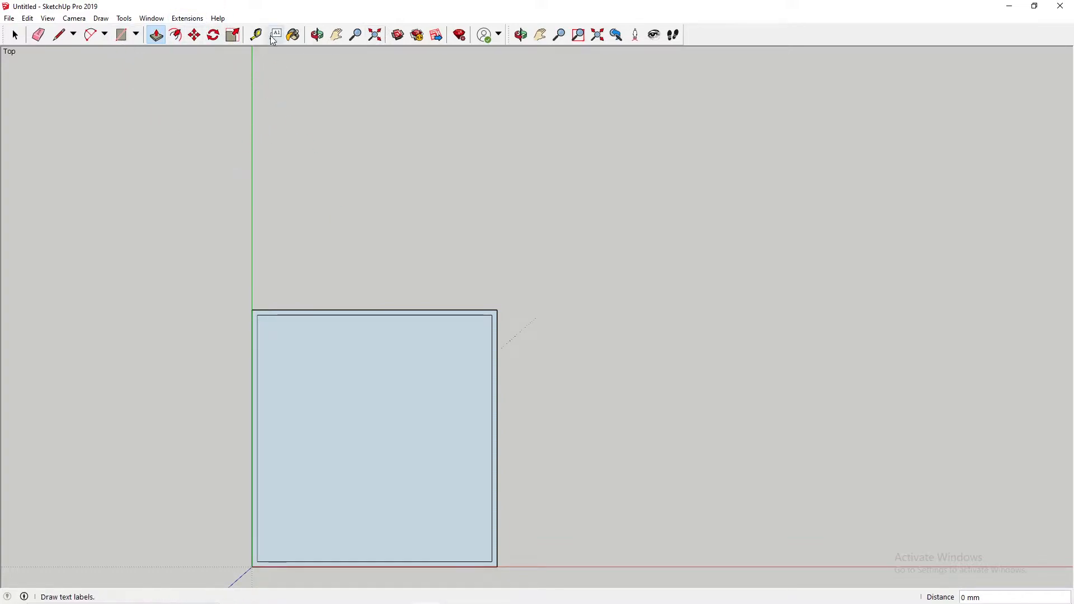
Step: Draw 100 mm lines extending the front wall's inner edge across both side walls to the outer outline
{"action": "left_click", "coordinate": [337, 35]}
{"action": "left_click_drag", "start_coordinate": [381, 328], "coordinate": [473, 169]}
{"action": "scroll", "coordinate": [473, 169], "scroll_direction": "up", "scroll_amount": 2}
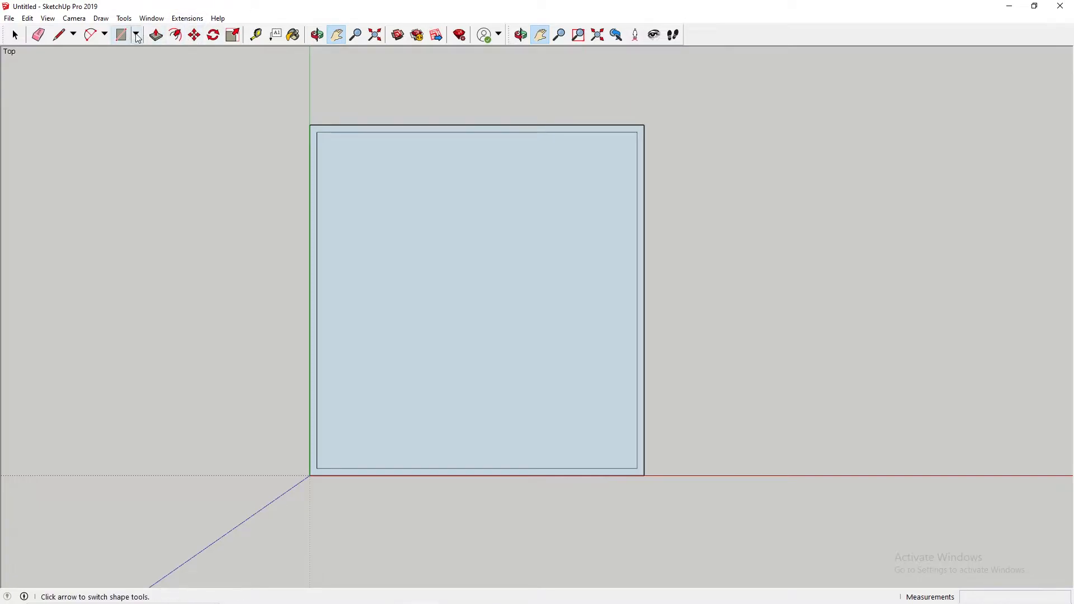
{"action": "left_click", "coordinate": [60, 34]}
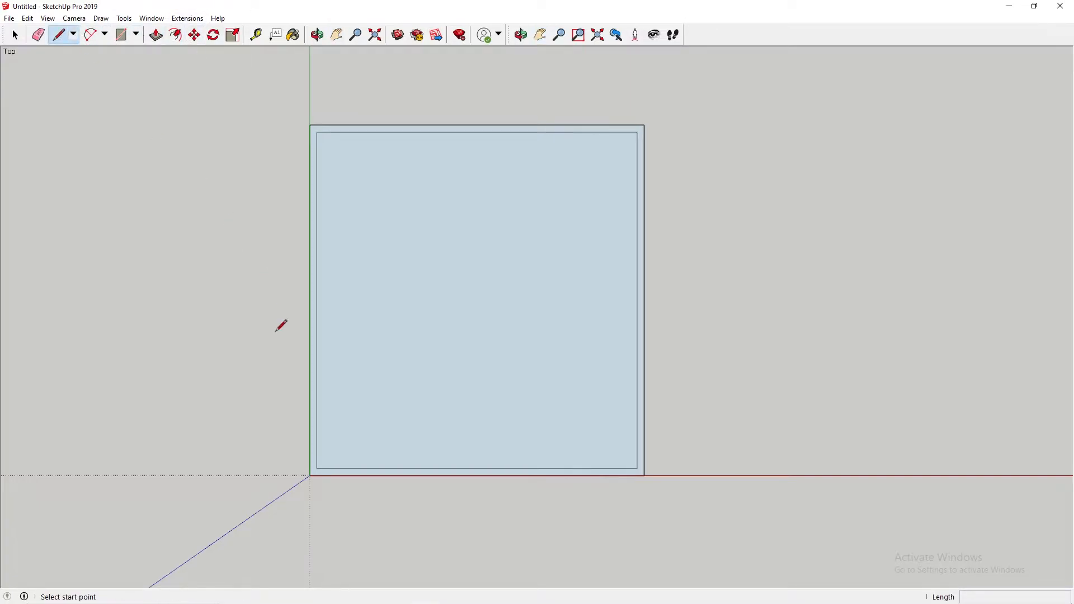
{"action": "left_click", "coordinate": [317, 468]}
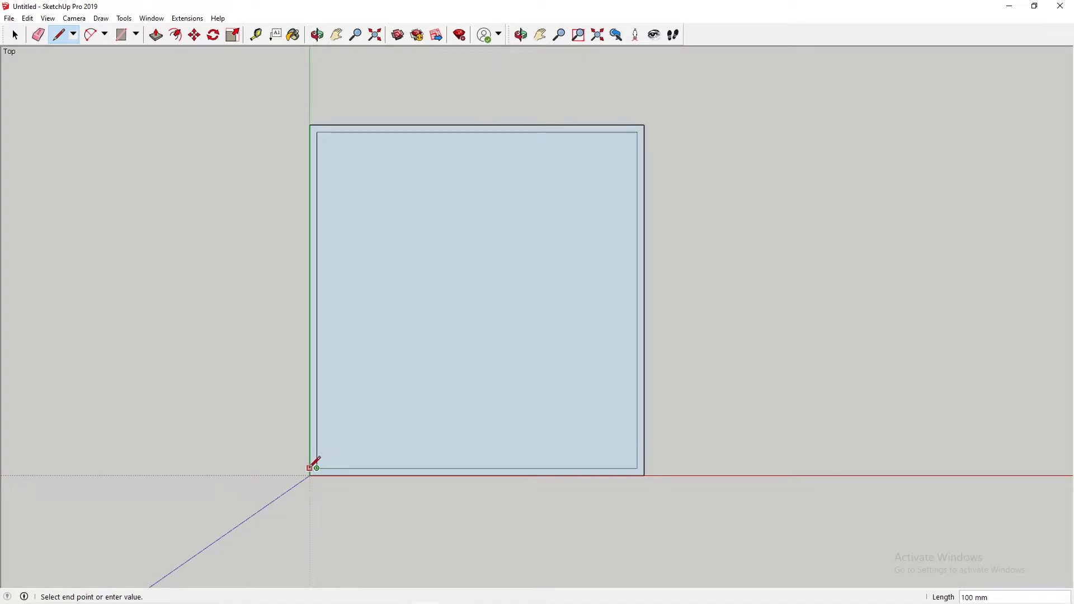
{"action": "left_click", "coordinate": [310, 468]}
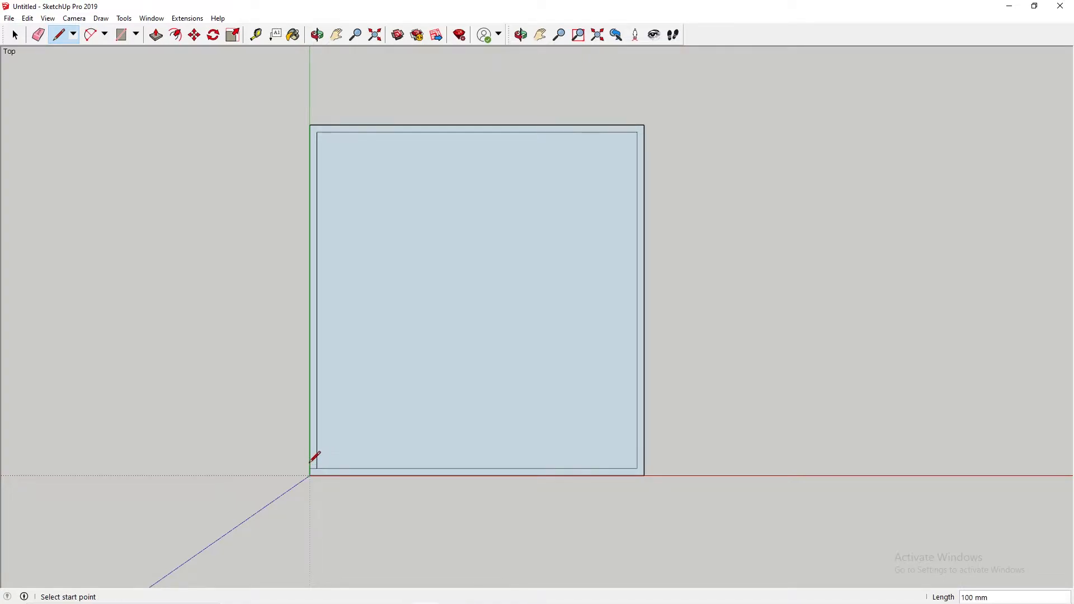
{"action": "left_click", "coordinate": [637, 468]}
{"action": "left_click", "coordinate": [644, 468]}
Step: Measure the room's inner edges along the left wall, the back wall and the right wall
{"action": "left_click", "coordinate": [256, 34]}
{"action": "left_click", "coordinate": [316, 467]}
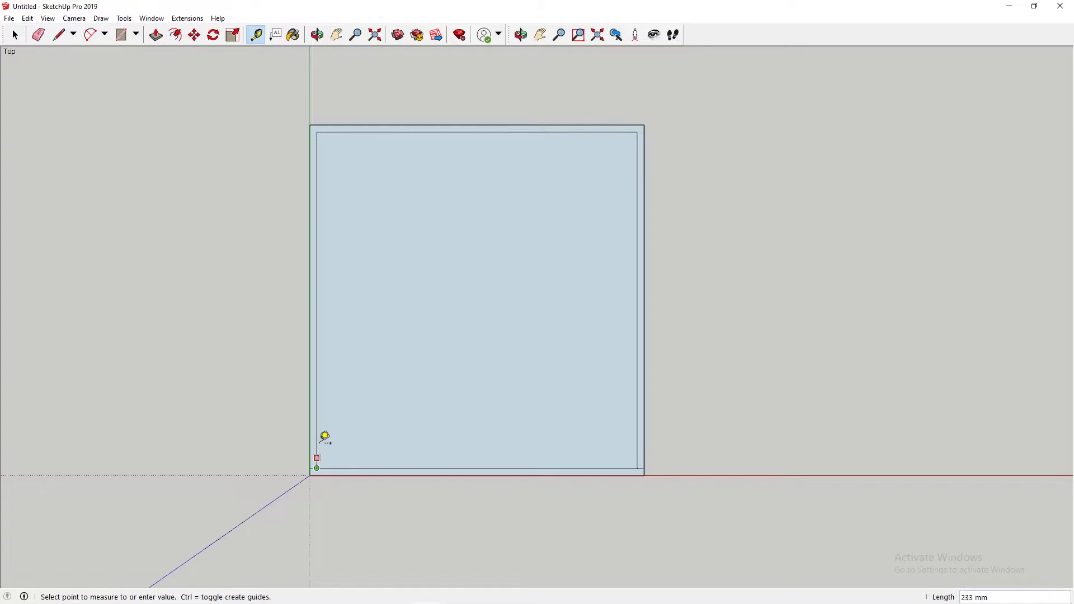
{"action": "left_click", "coordinate": [325, 128]}
{"action": "left_click", "coordinate": [324, 128]}
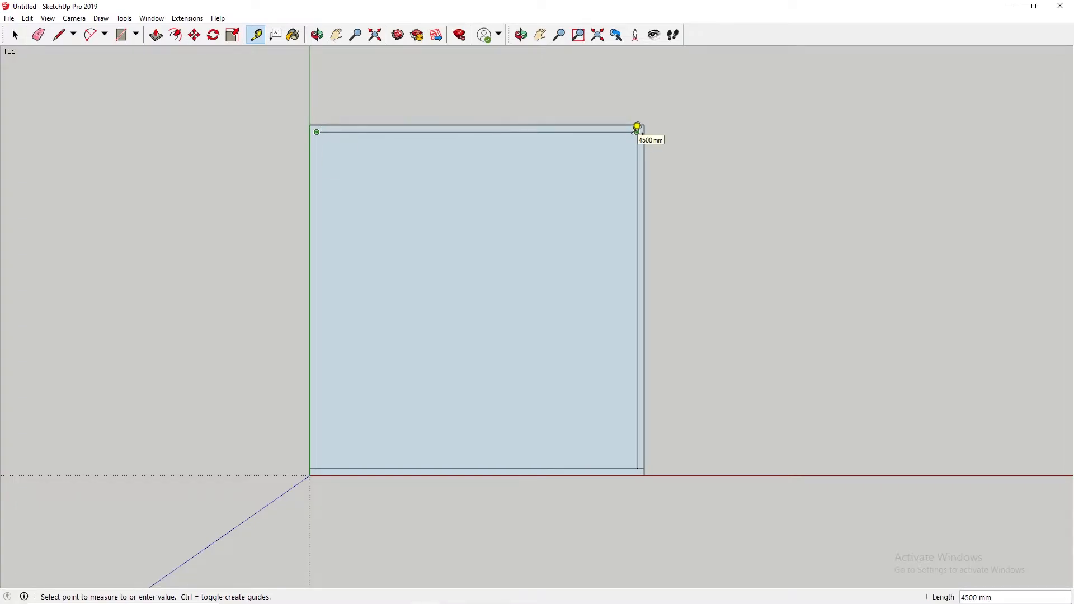
{"action": "left_click", "coordinate": [637, 128]}
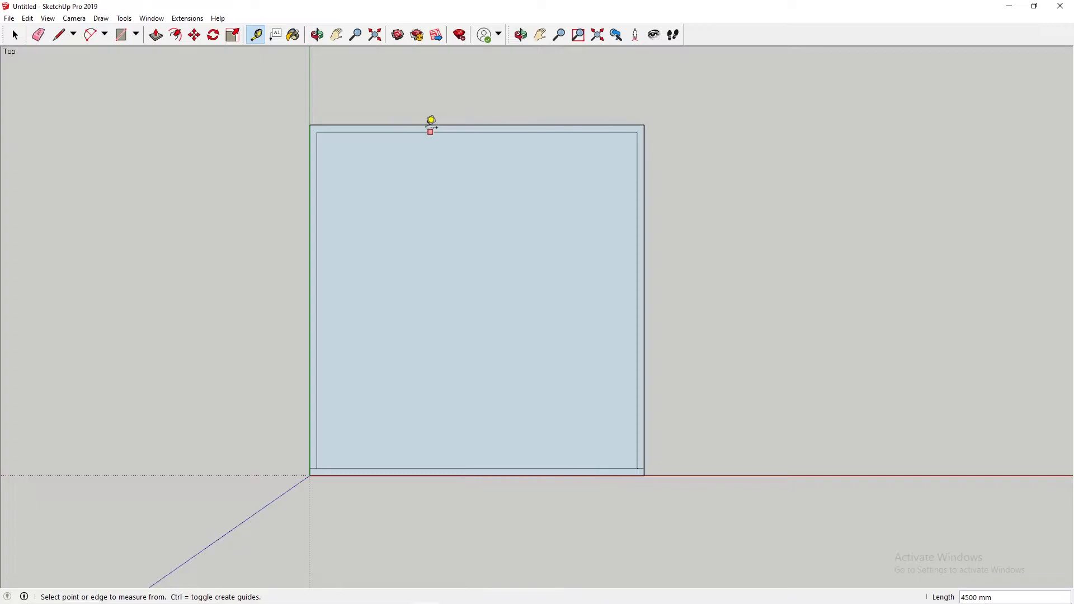
{"action": "left_click", "coordinate": [328, 124]}
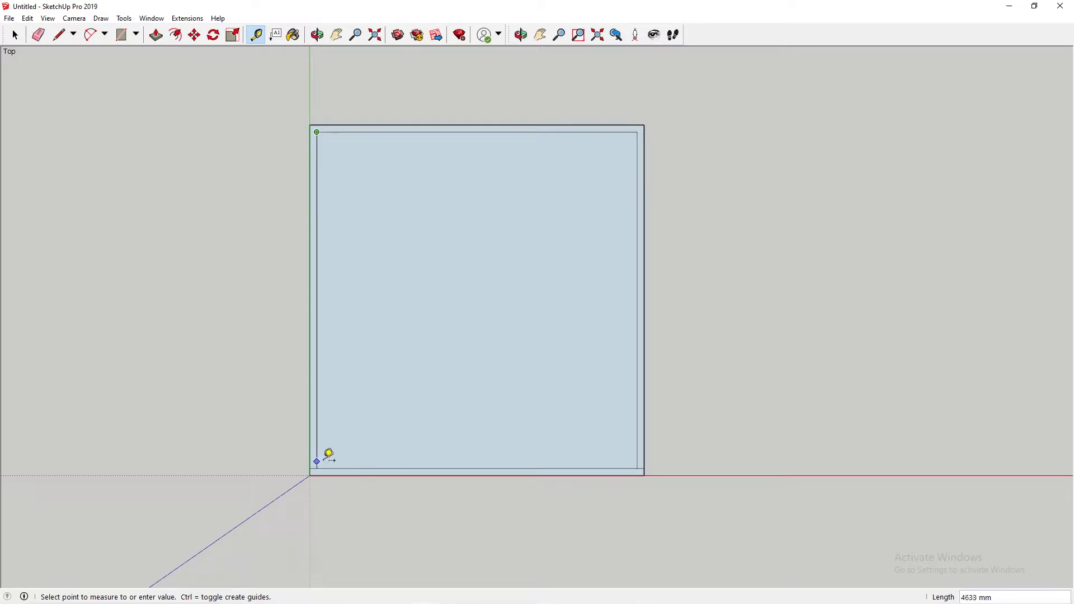
{"action": "key", "text": "Escape"}
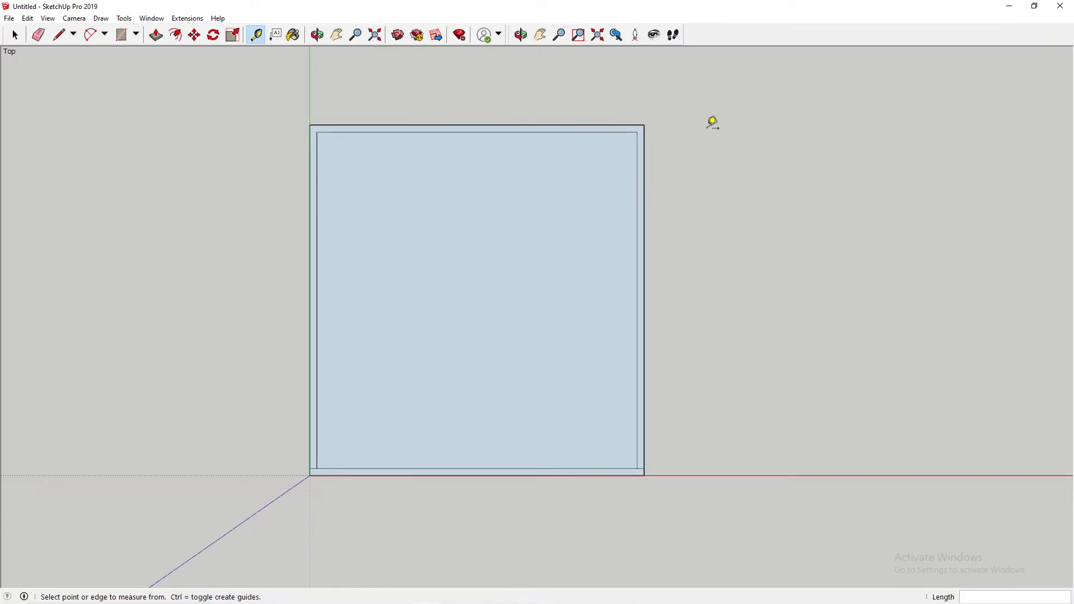
{"action": "left_click", "coordinate": [637, 133]}
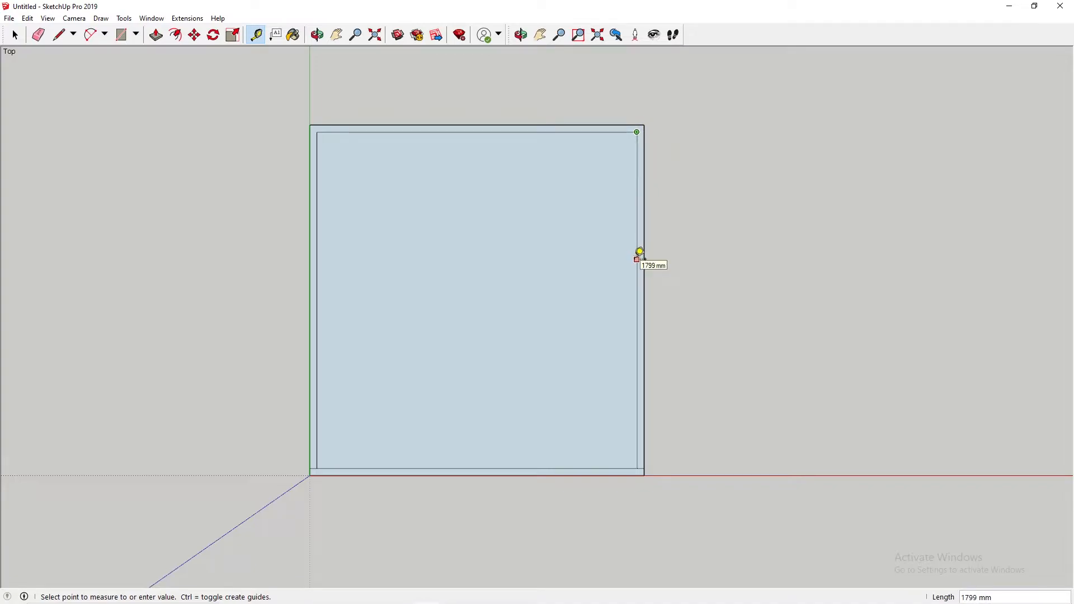
{"action": "left_click", "coordinate": [642, 458]}
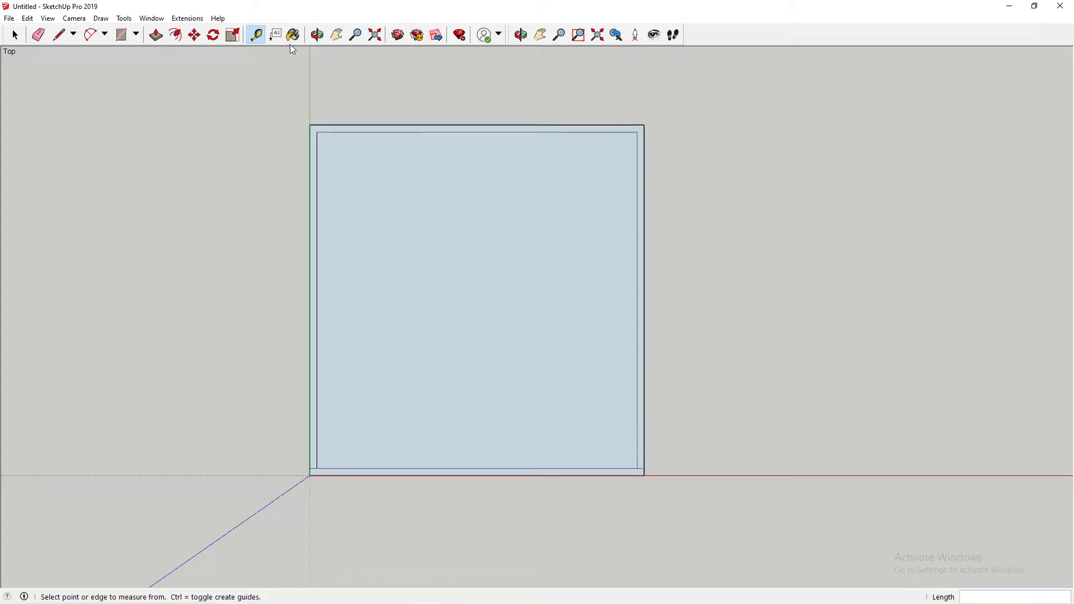
{"action": "left_click", "coordinate": [16, 36]}
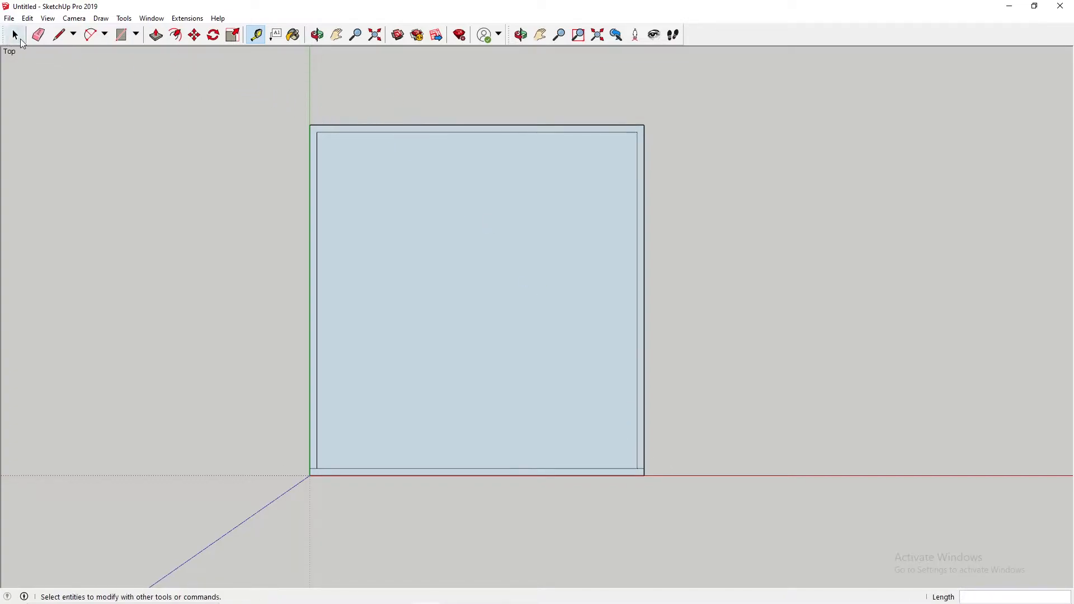
{"action": "left_click", "coordinate": [59, 35]}
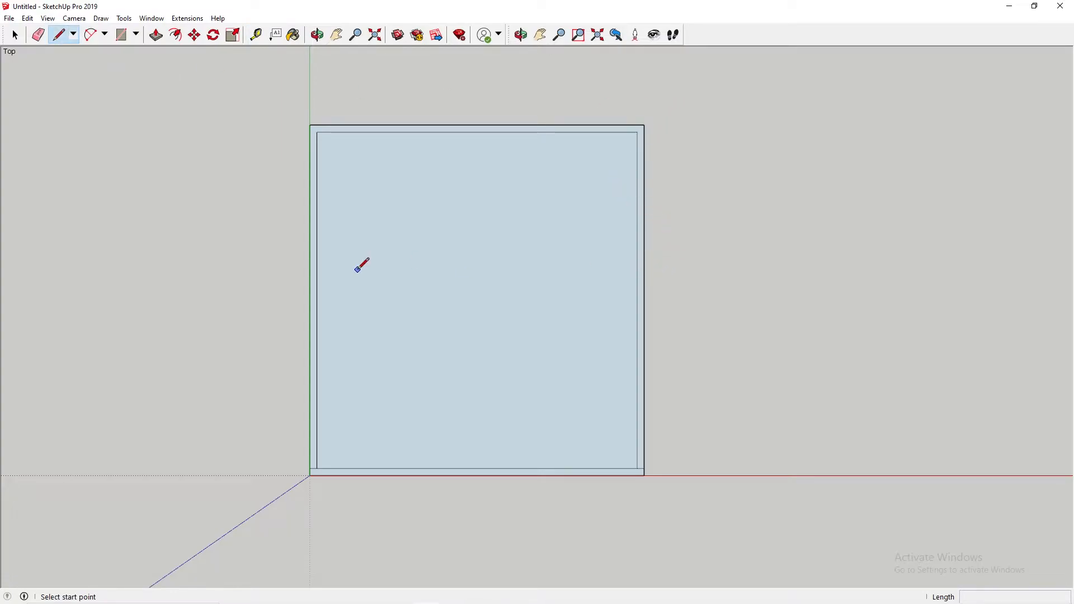
{"action": "left_click", "coordinate": [637, 132]}
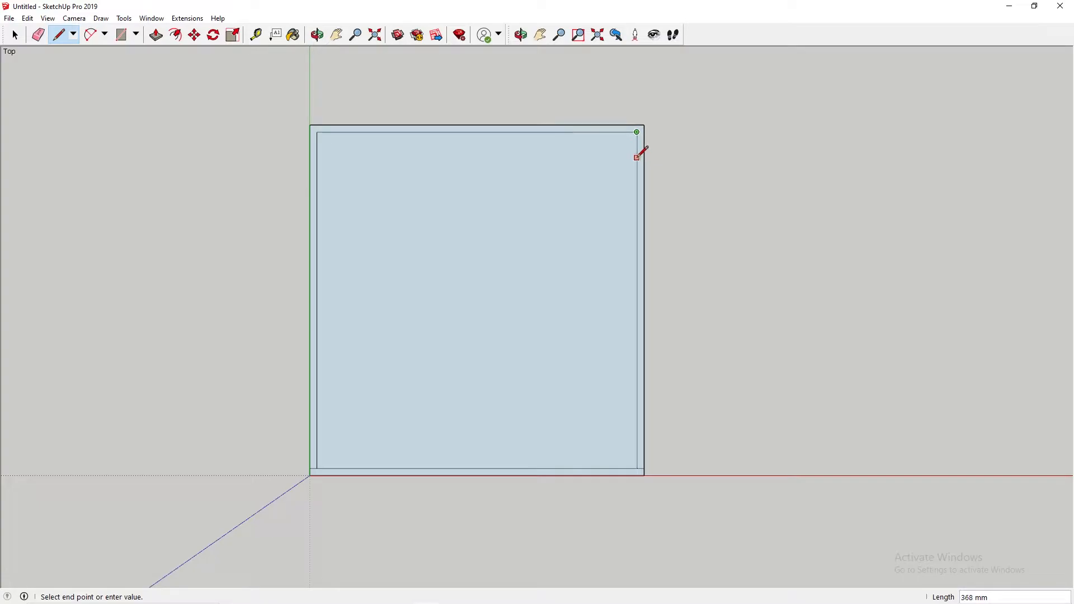
{"action": "type", "text": "1"}
{"action": "key", "text": "Escape"}
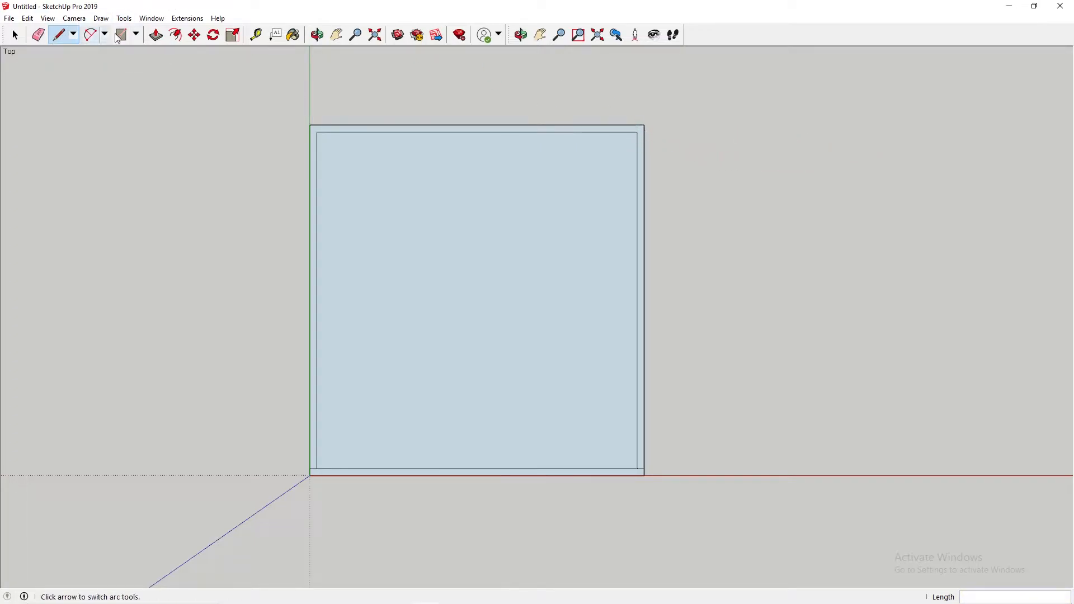
Step: Place a guide line parallel to the back wall's inner edge, offset 1500 mm into the room
{"action": "left_click", "coordinate": [254, 34]}
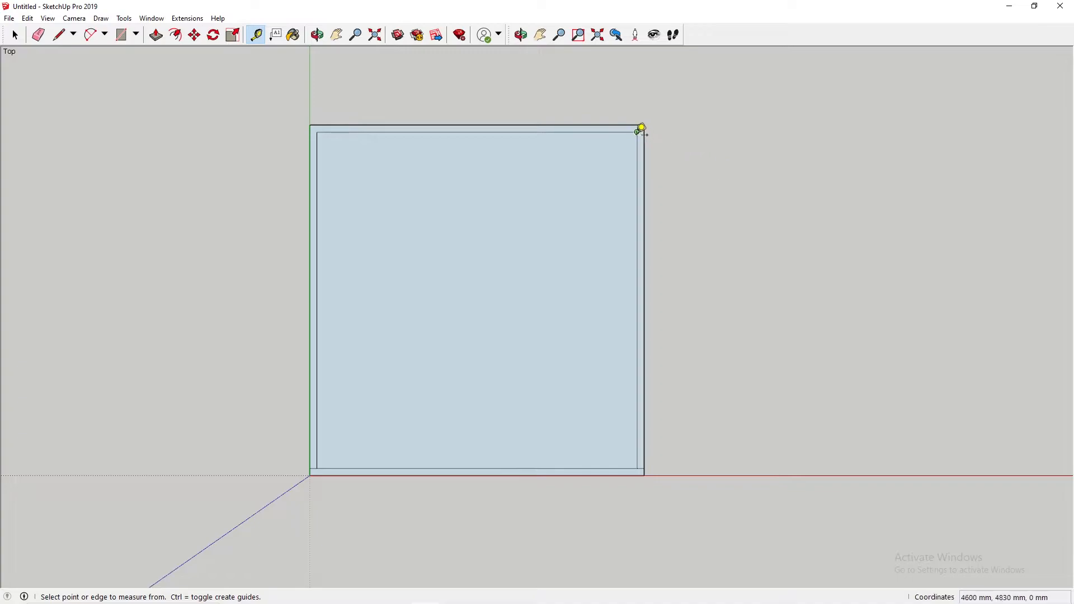
{"action": "left_click", "coordinate": [477, 133]}
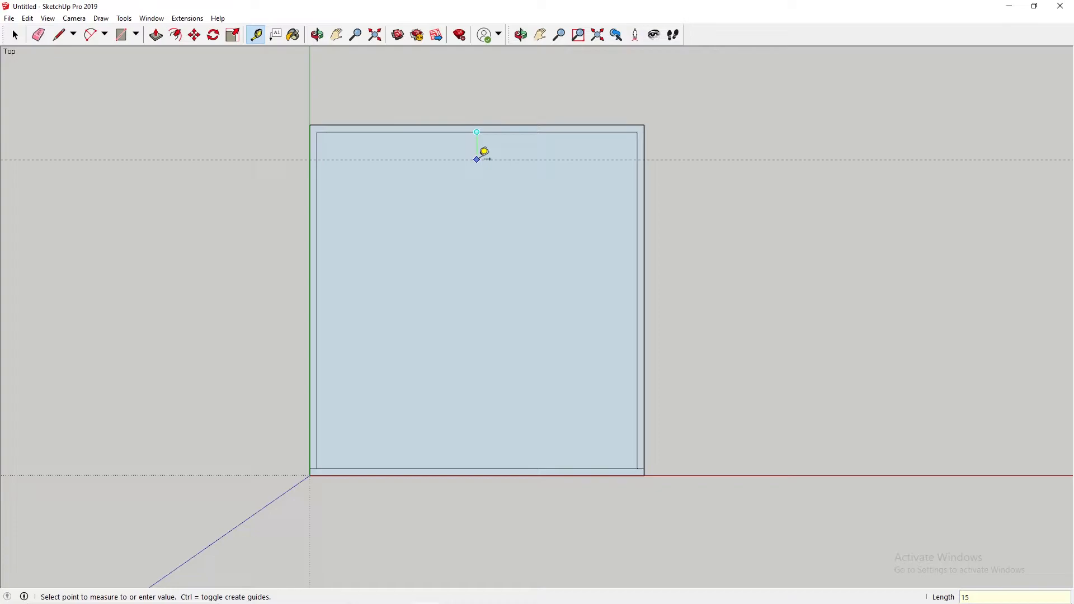
{"action": "key", "text": "Return"}
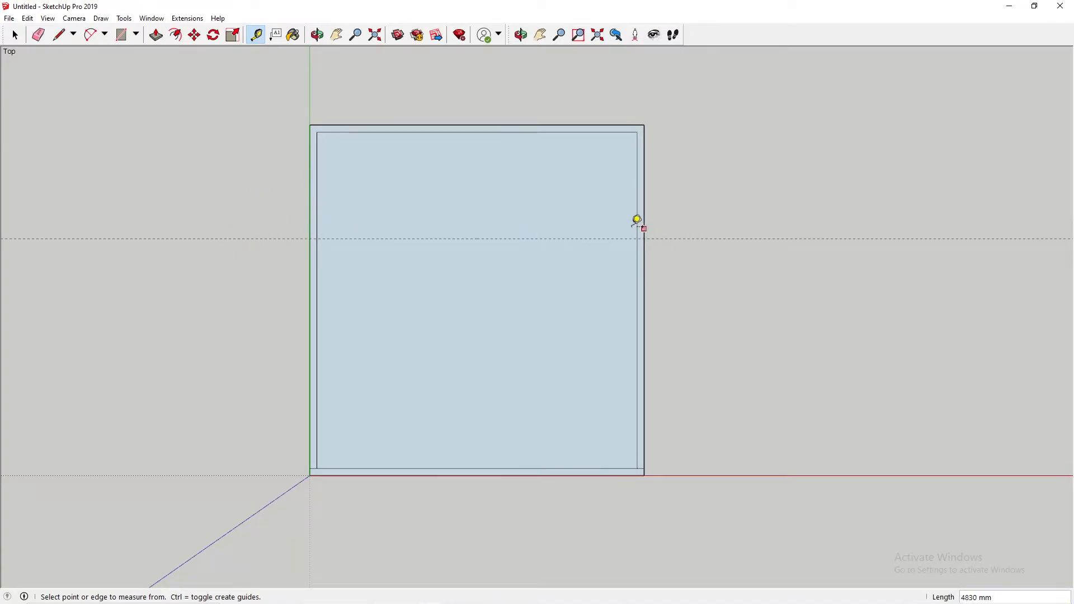
Step: Draw 100 mm division lines across the left and right walls where the guide line crosses them
{"action": "left_click", "coordinate": [59, 35]}
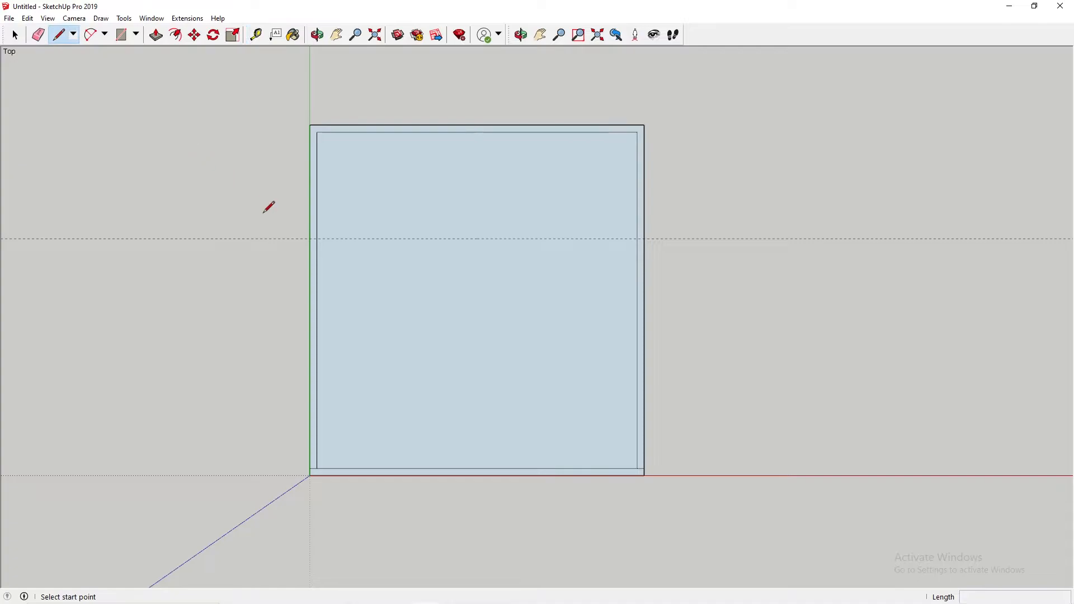
{"action": "left_click", "coordinate": [310, 239]}
{"action": "key", "text": "Escape"}
{"action": "scroll", "coordinate": [330, 238], "scroll_direction": "up", "scroll_amount": 3}
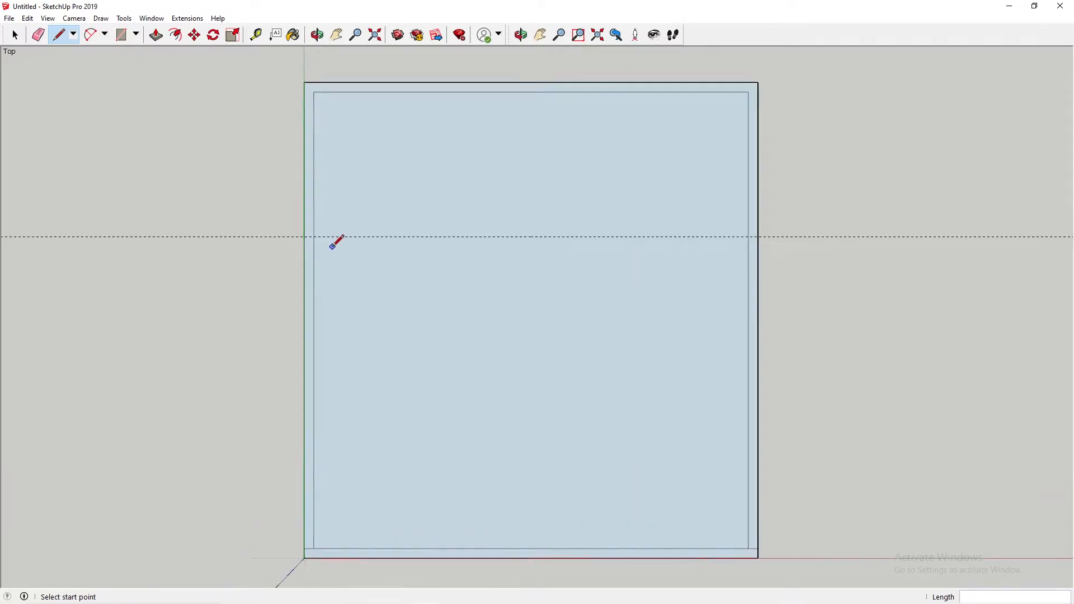
{"action": "left_click", "coordinate": [302, 235]}
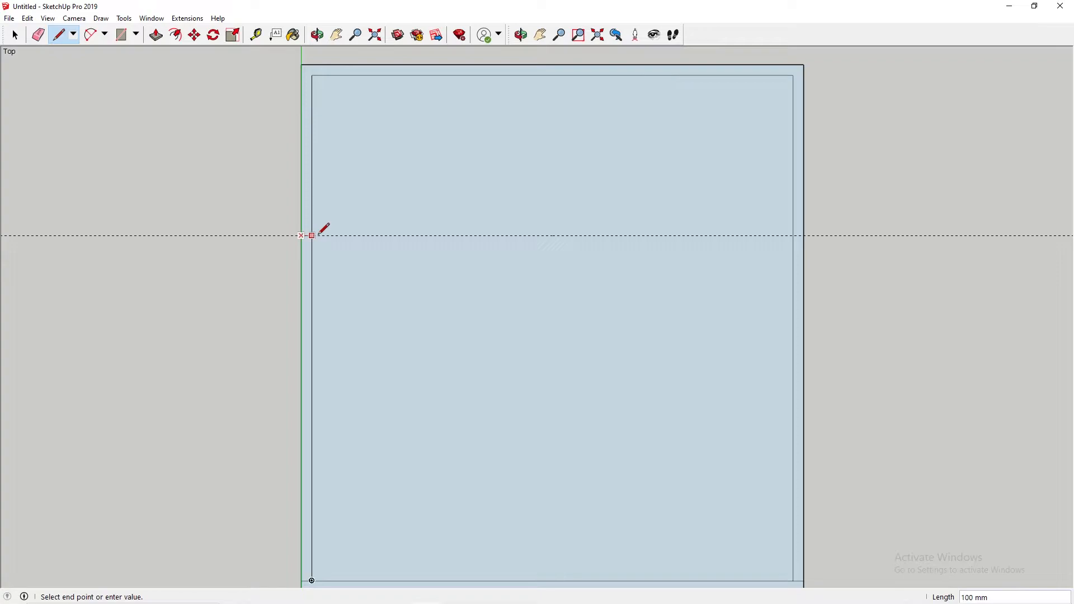
{"action": "left_click", "coordinate": [312, 235]}
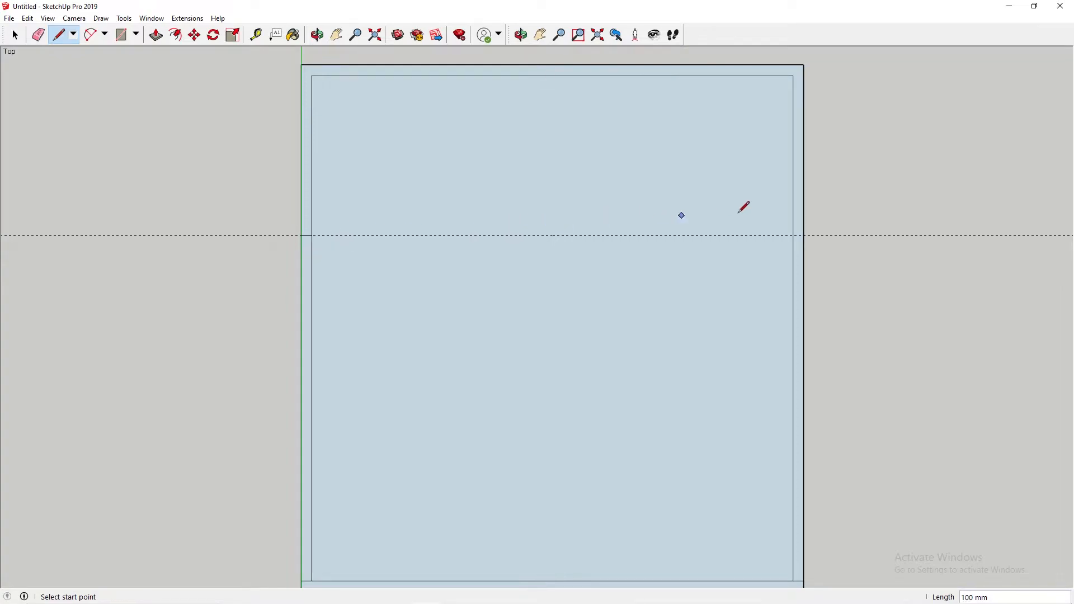
{"action": "left_click", "coordinate": [793, 235]}
{"action": "left_click", "coordinate": [804, 235]}
{"action": "scroll", "coordinate": [312, 270], "scroll_direction": "down", "scroll_amount": 1}
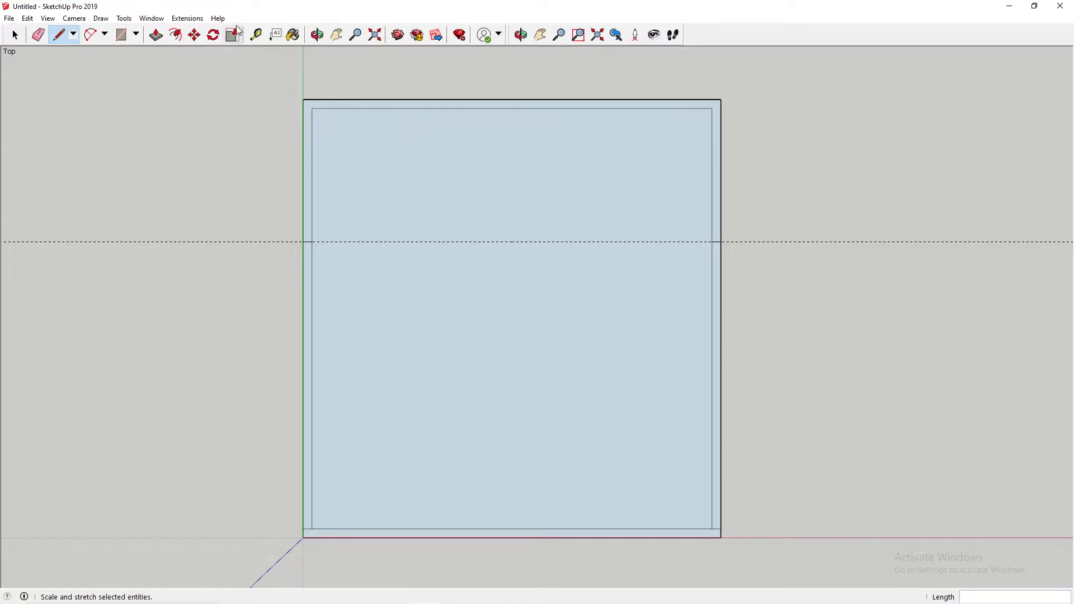
{"action": "left_click", "coordinate": [256, 34]}
{"action": "left_click", "coordinate": [312, 242]}
{"action": "key", "text": "Escape"}
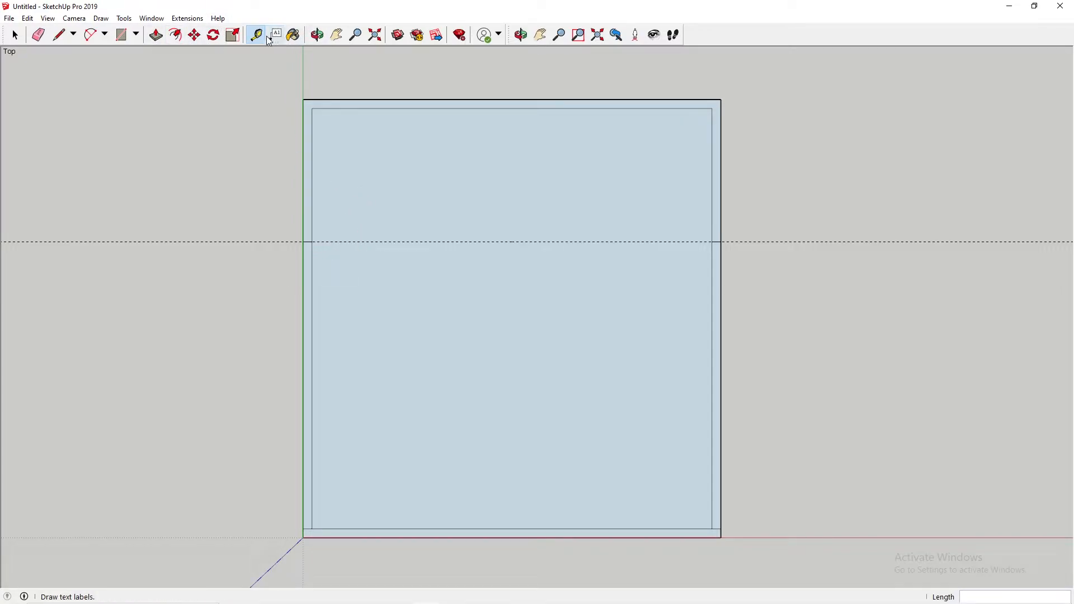
Step: Draw an 863 mm line along the left wall's inner edge, from the guide toward the front, and divide the wall at its end
{"action": "key", "text": "l"}
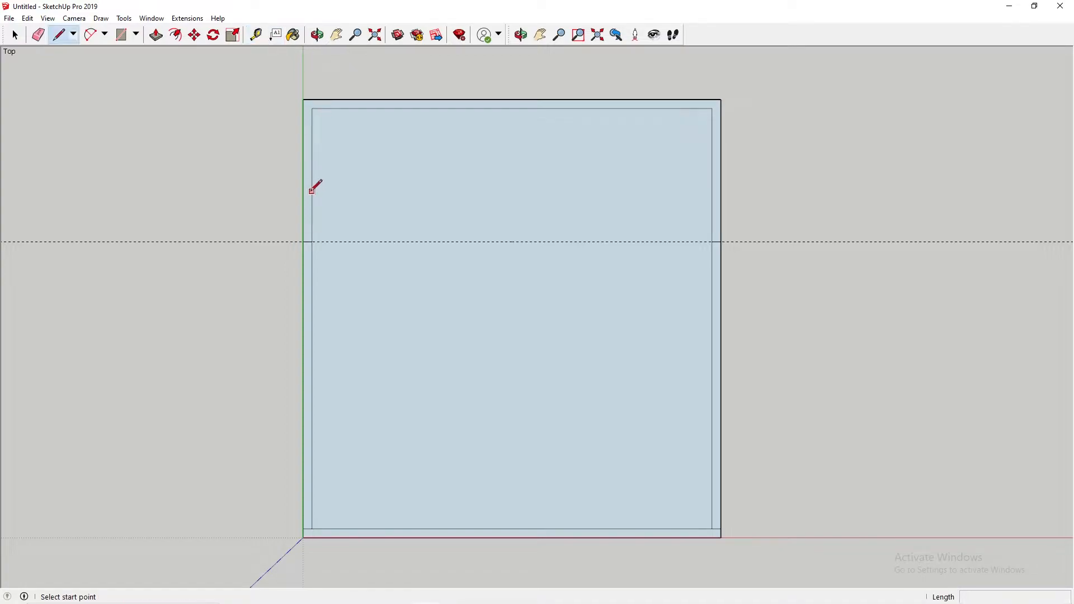
{"action": "left_click", "coordinate": [311, 242]}
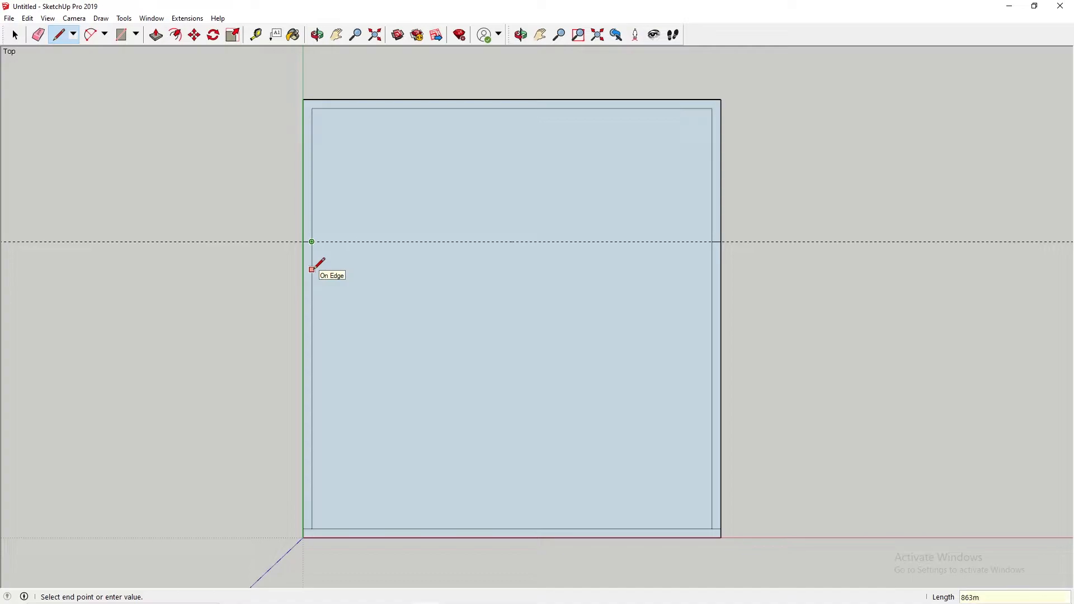
{"action": "key", "text": "Escape"}
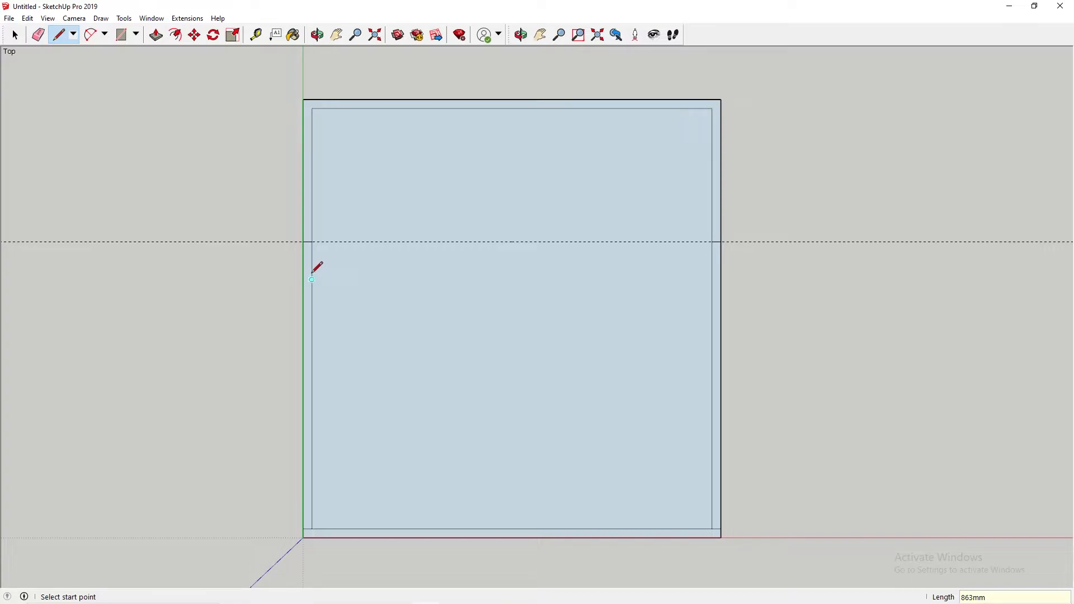
{"action": "left_click", "coordinate": [303, 319]}
{"action": "left_click", "coordinate": [312, 329]}
{"action": "left_click", "coordinate": [313, 317]}
{"action": "left_click", "coordinate": [303, 319]}
Step: Draw a 1730 mm line along the right wall's outer edge, from the guide toward the front, and divide the wall at its end
{"action": "left_click", "coordinate": [721, 242]}
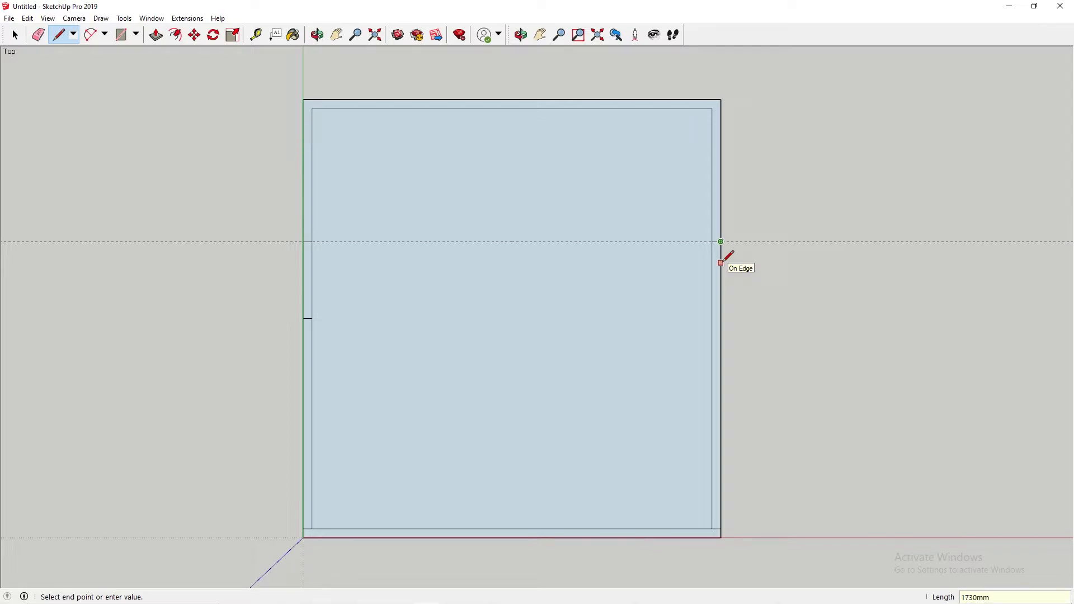
{"action": "key", "text": "Escape"}
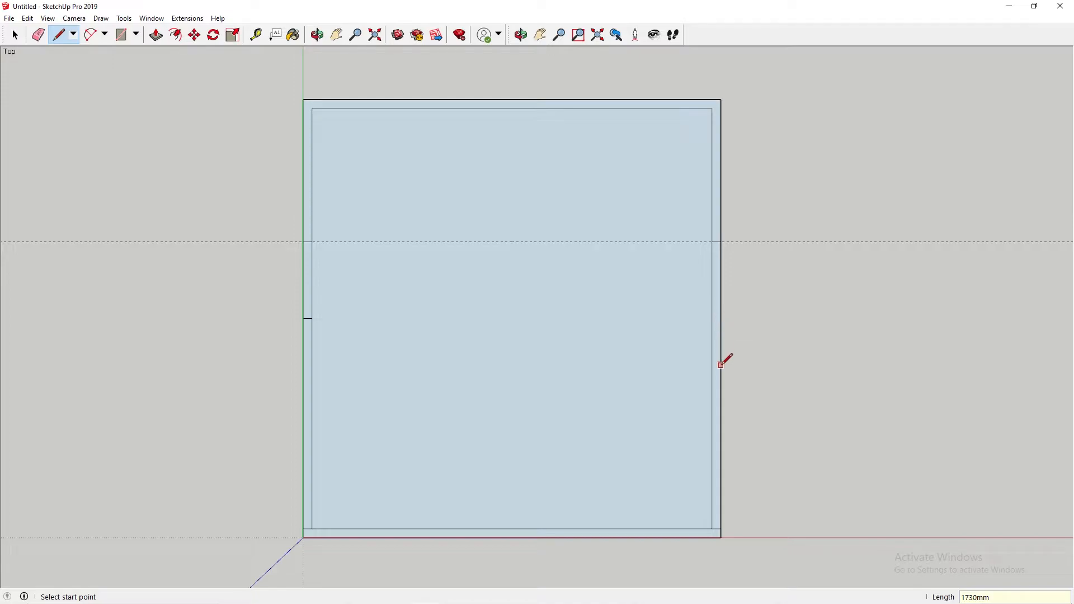
{"action": "left_click", "coordinate": [720, 395]}
{"action": "left_click", "coordinate": [713, 396]}
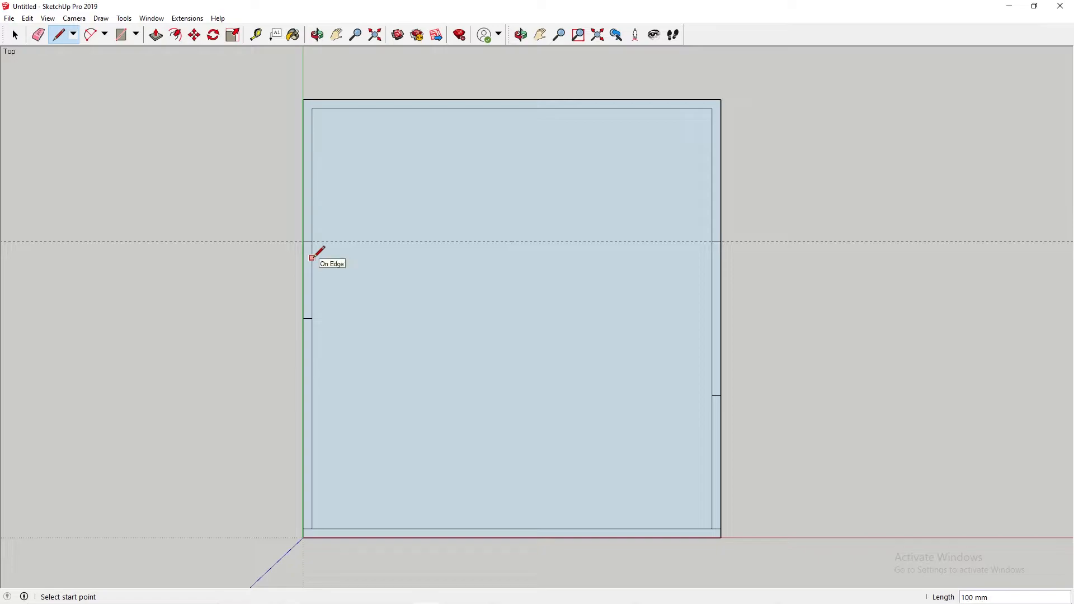
Step: Mark another 1500 mm along the left wall's inner edge from the 863 mm division and draw a line across the wall there
{"action": "left_click", "coordinate": [311, 319]}
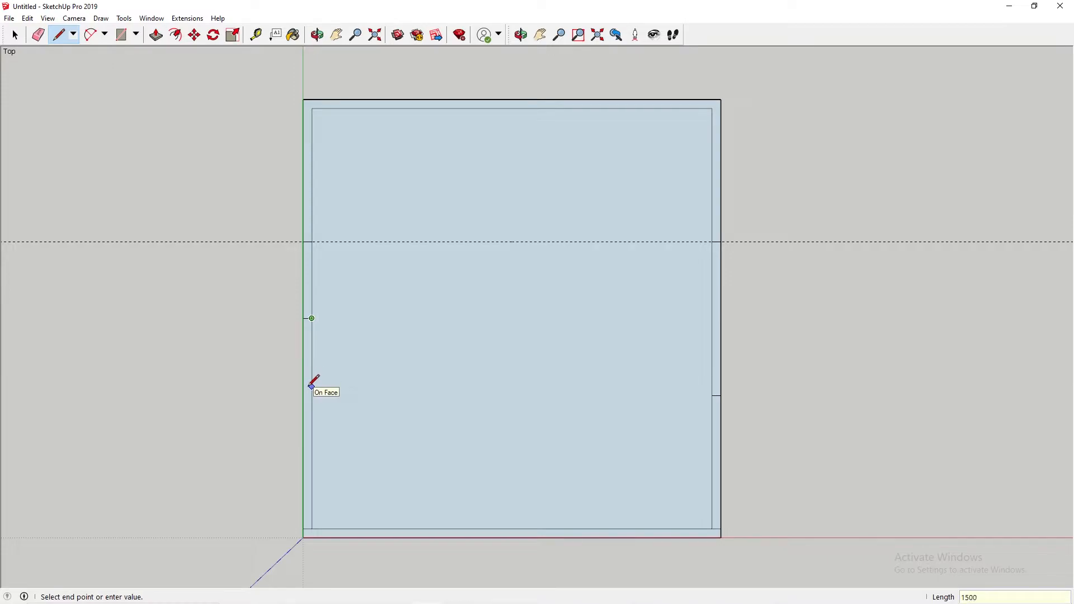
{"action": "key", "text": "Escape"}
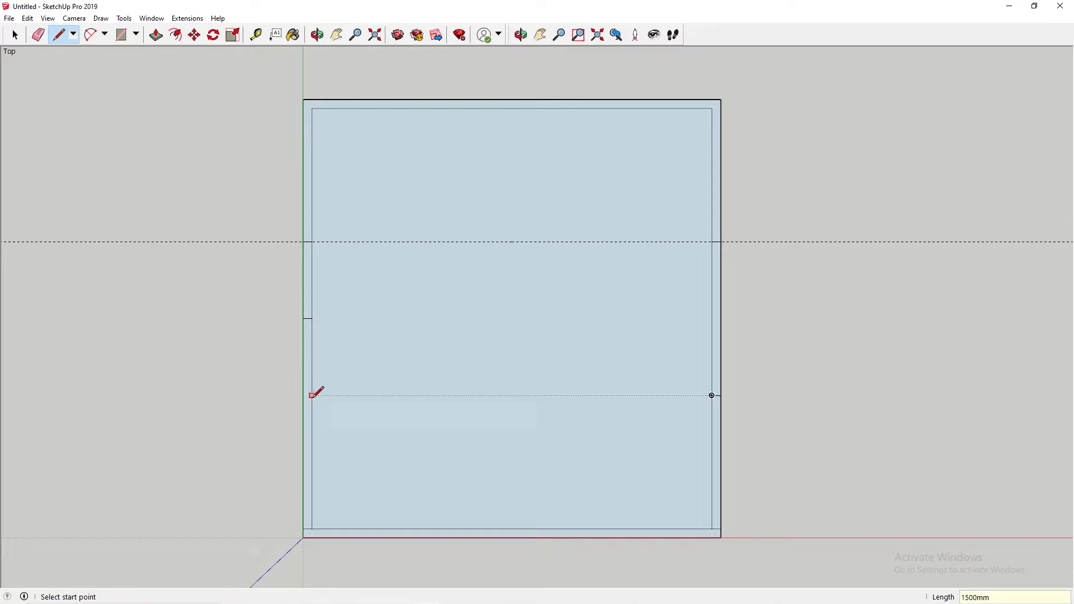
{"action": "left_click", "coordinate": [311, 451]}
{"action": "left_click", "coordinate": [303, 451]}
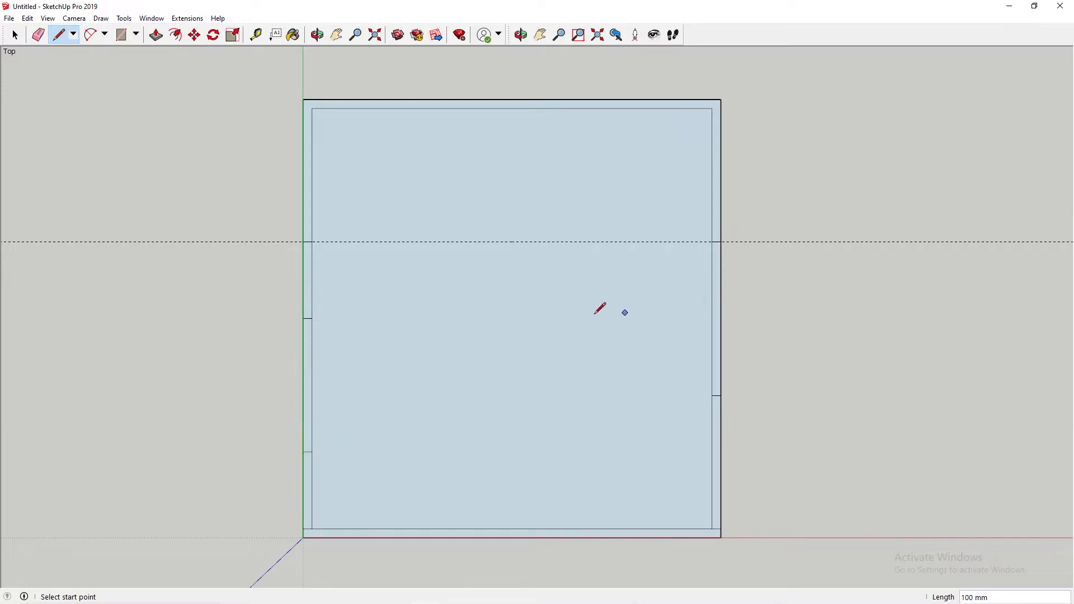
Step: Draw a 4500 mm line across the room from the frontmost left-wall division to the right wall's inner edge
{"action": "left_click", "coordinate": [312, 451]}
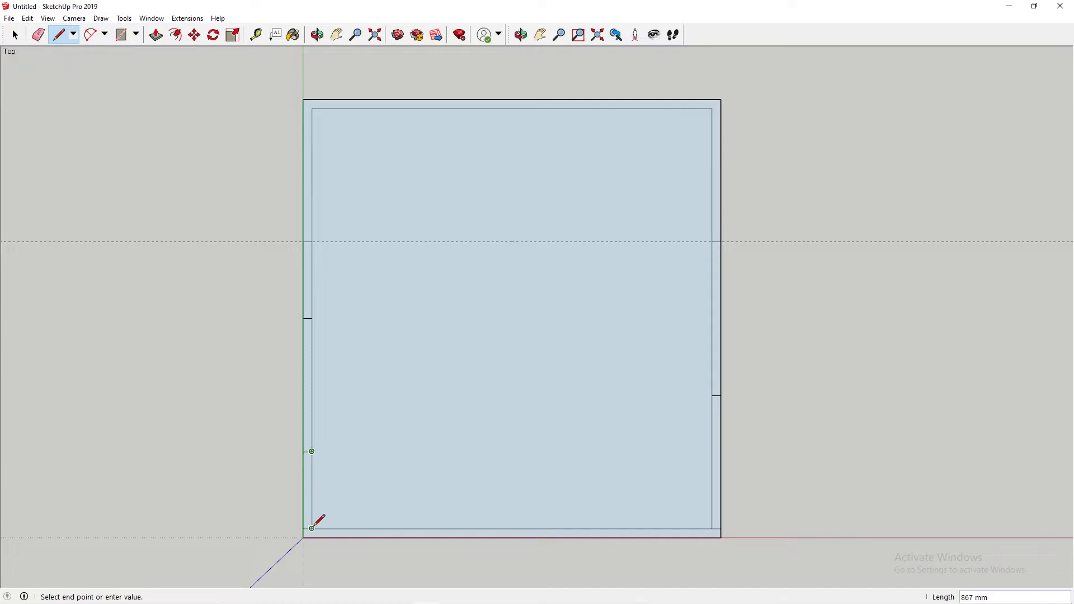
{"action": "left_click", "coordinate": [312, 527]}
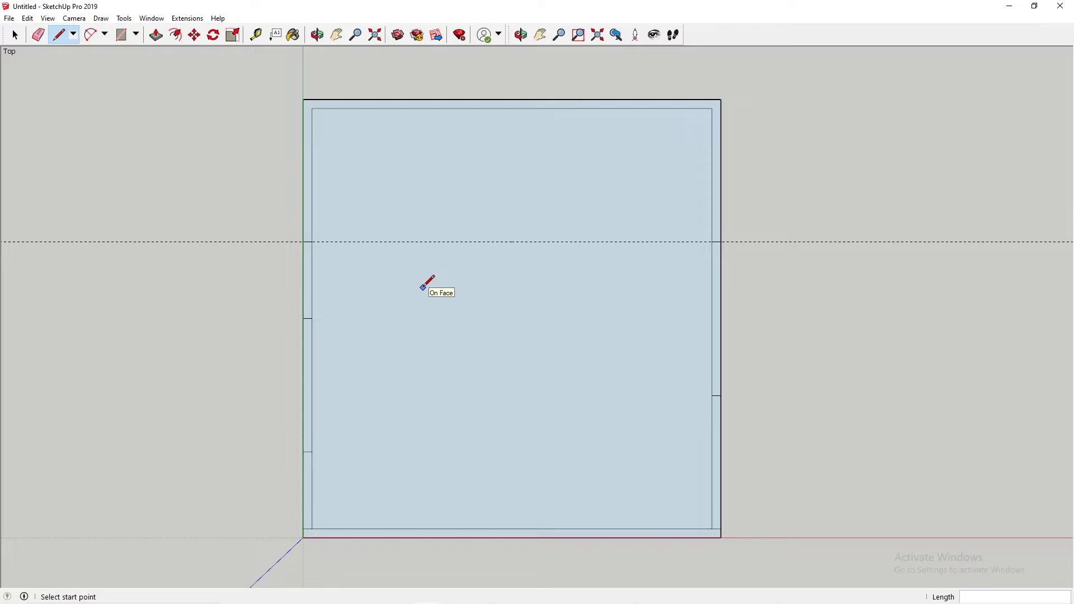
{"action": "left_click", "coordinate": [312, 451]}
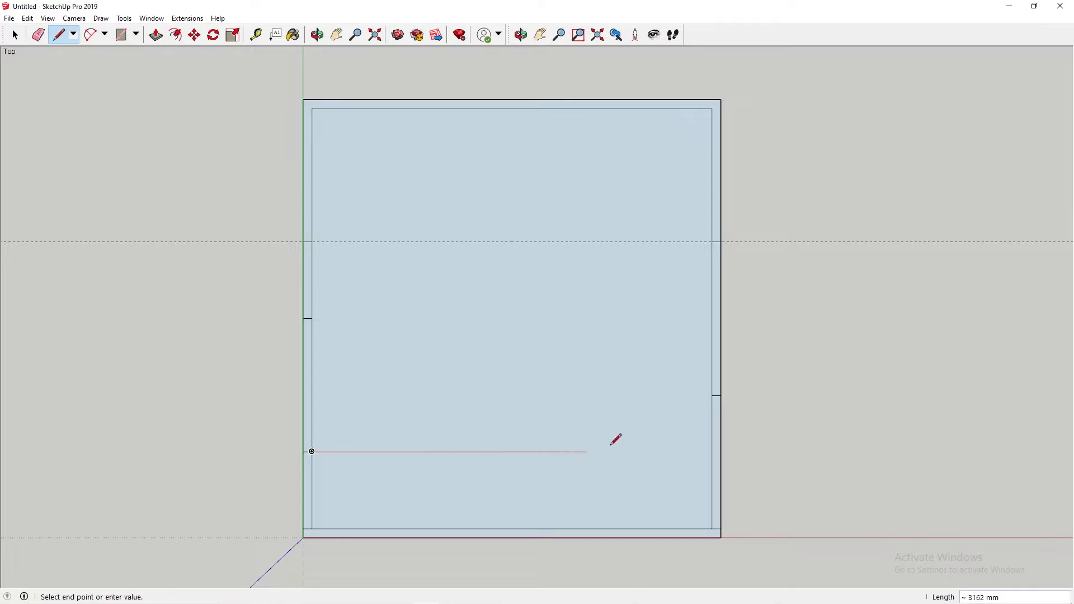
{"action": "left_click", "coordinate": [712, 451]}
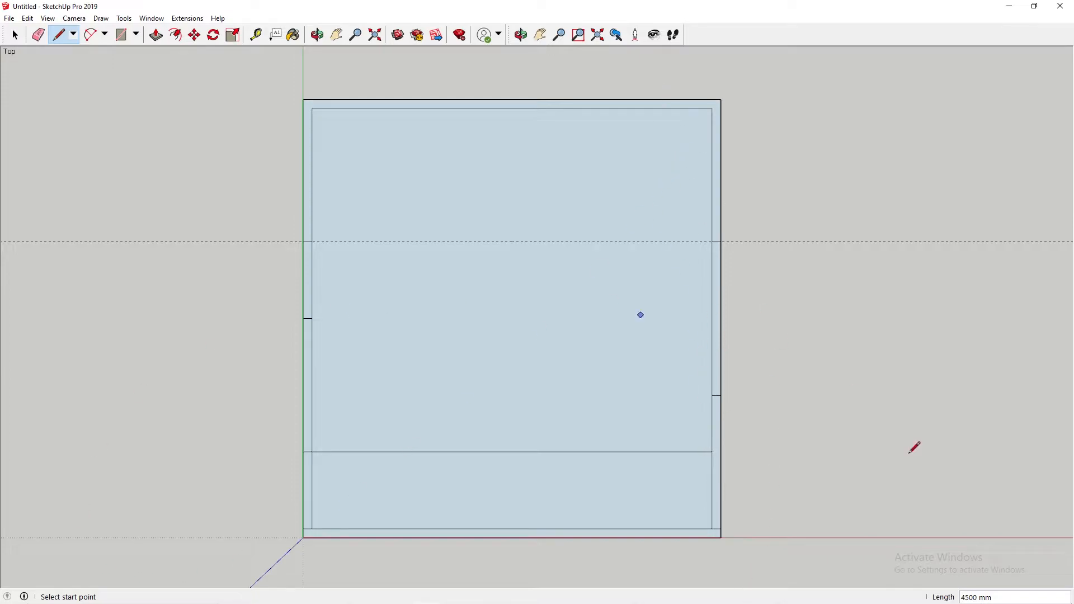
Step: Delete the line crossing the room near the front and the dashed guide line across the set
{"action": "key", "text": "space"}
{"action": "left_click", "coordinate": [543, 452]}
{"action": "key", "text": "Delete"}
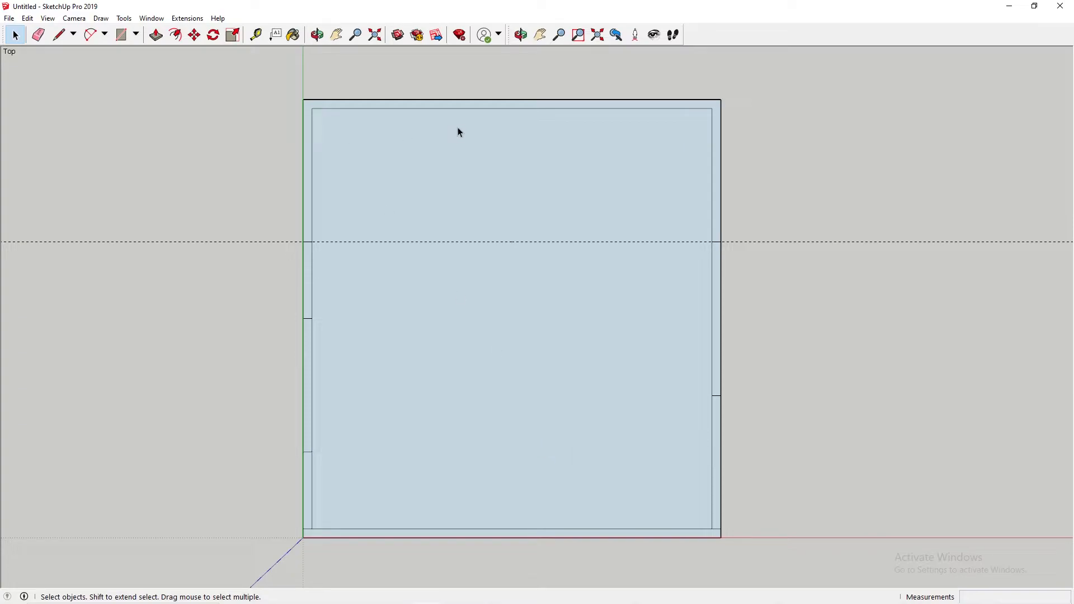
{"action": "key", "text": "p"}
{"action": "key", "text": "space"}
{"action": "left_click", "coordinate": [447, 108]}
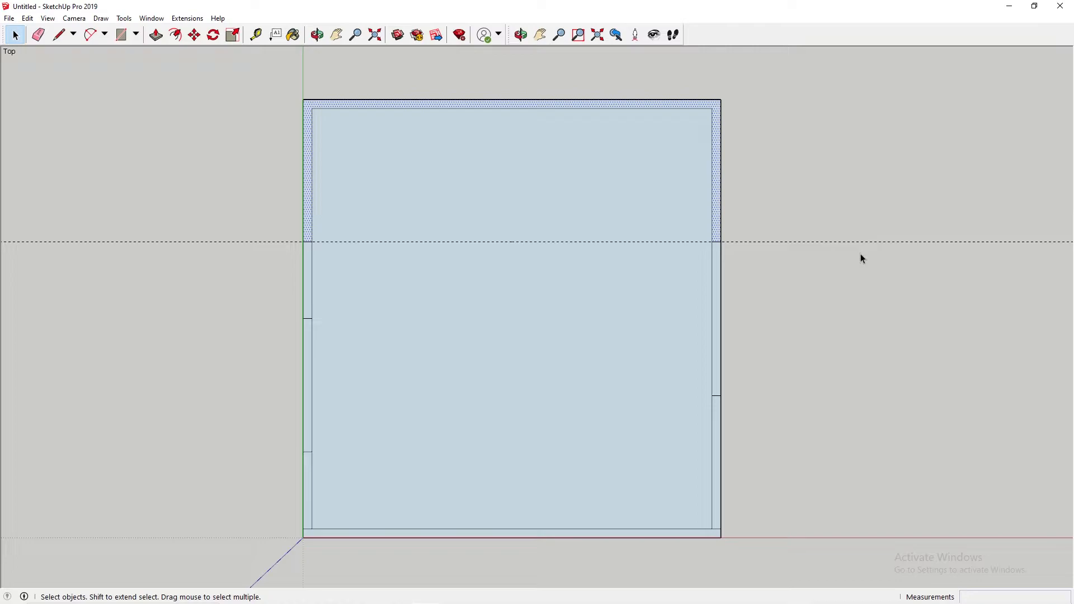
{"action": "left_click_drag", "start_coordinate": [859, 199], "coordinate": [865, 246]}
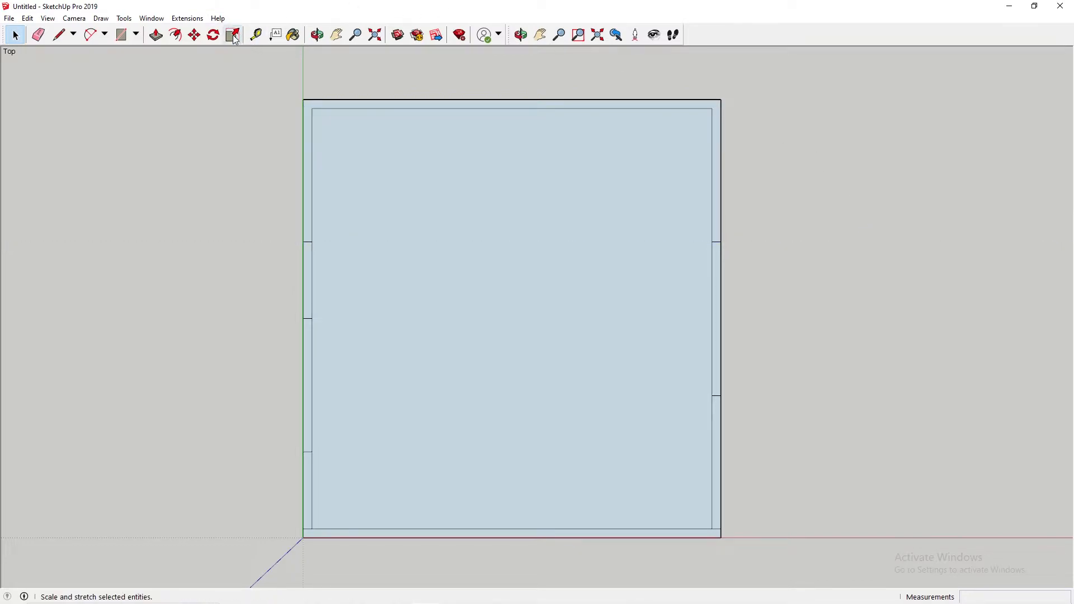
Step: Push/Pull the U-shaped back wall section up to a height of 2750 mm
{"action": "left_click", "coordinate": [157, 37]}
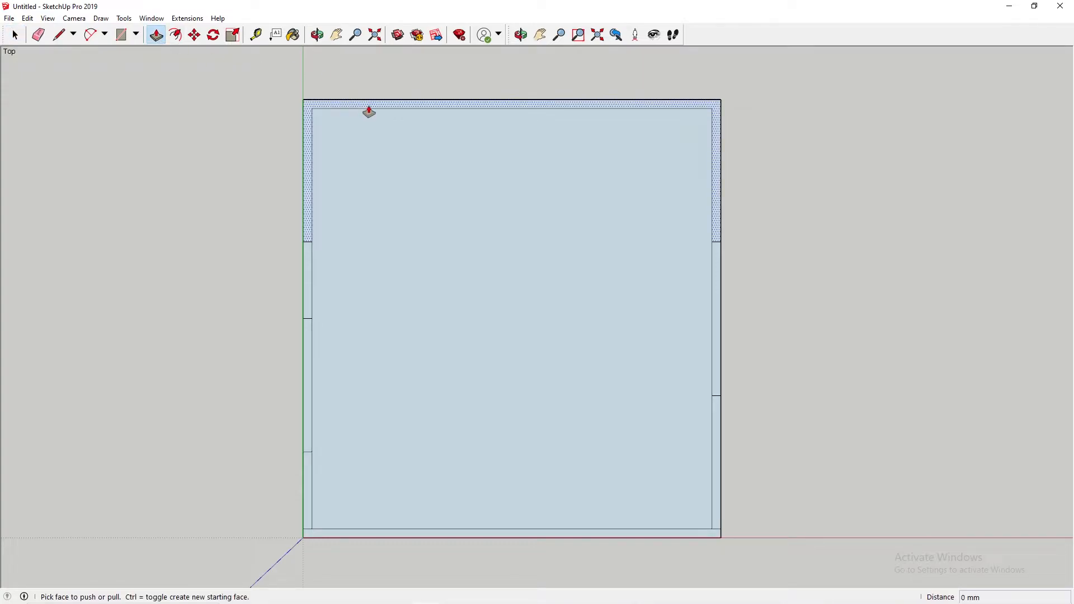
{"action": "left_click", "coordinate": [370, 112]}
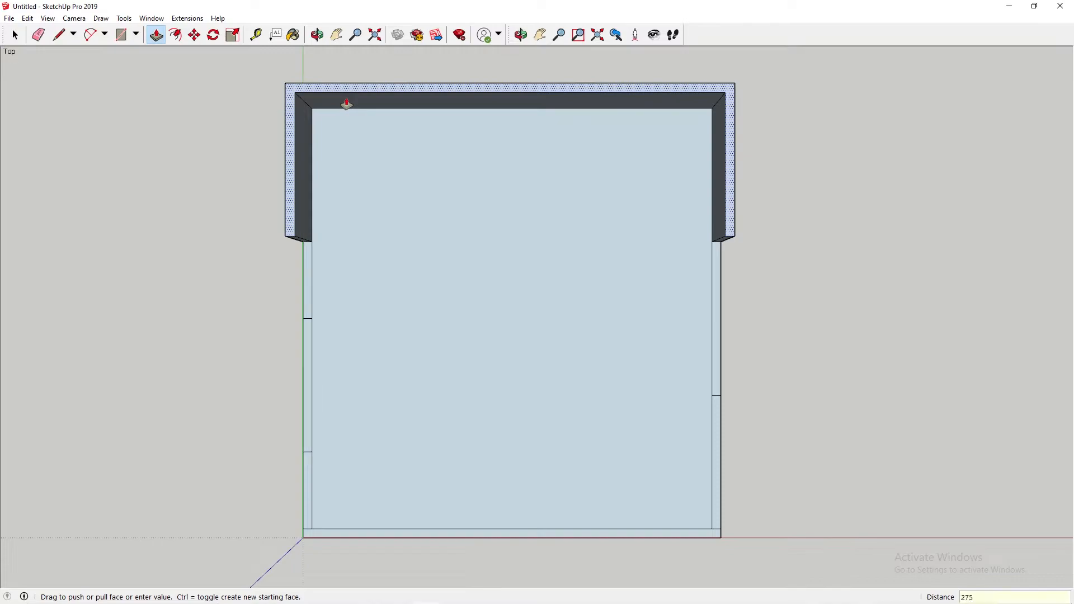
{"action": "key", "text": "Return"}
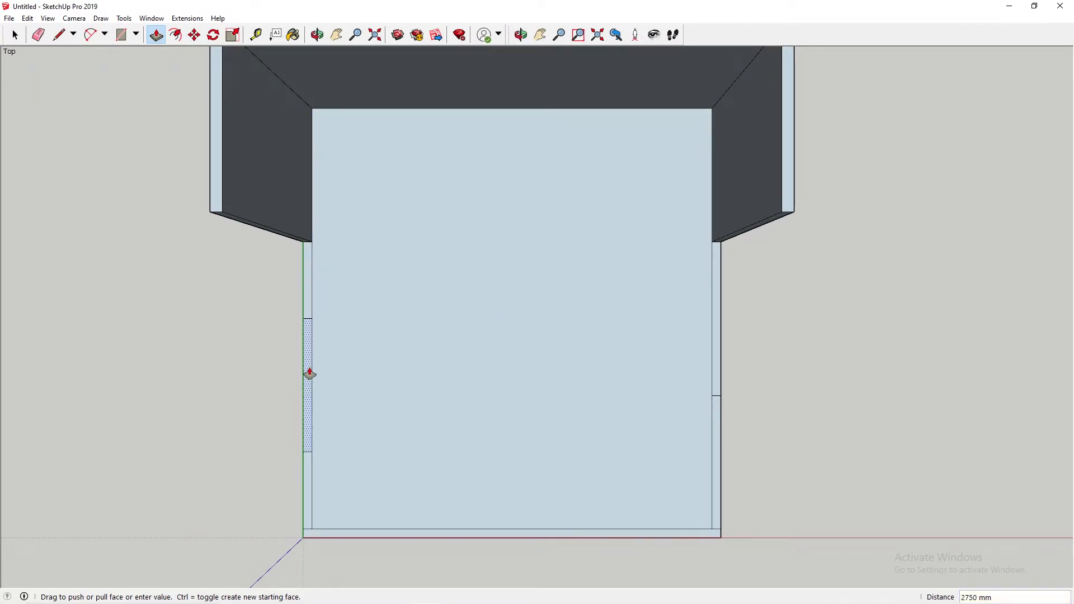
Step: Pull the left wall's 1500 mm middle section and the right wall's front section up 2750 mm
{"action": "left_click_drag", "start_coordinate": [310, 374], "coordinate": [292, 374]}
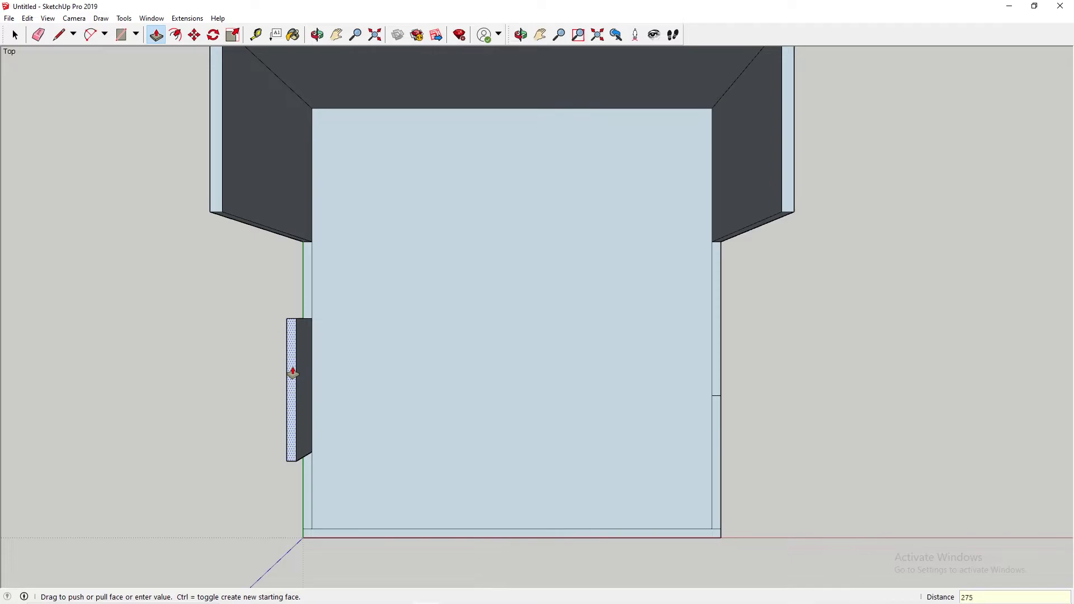
{"action": "key", "text": "Return"}
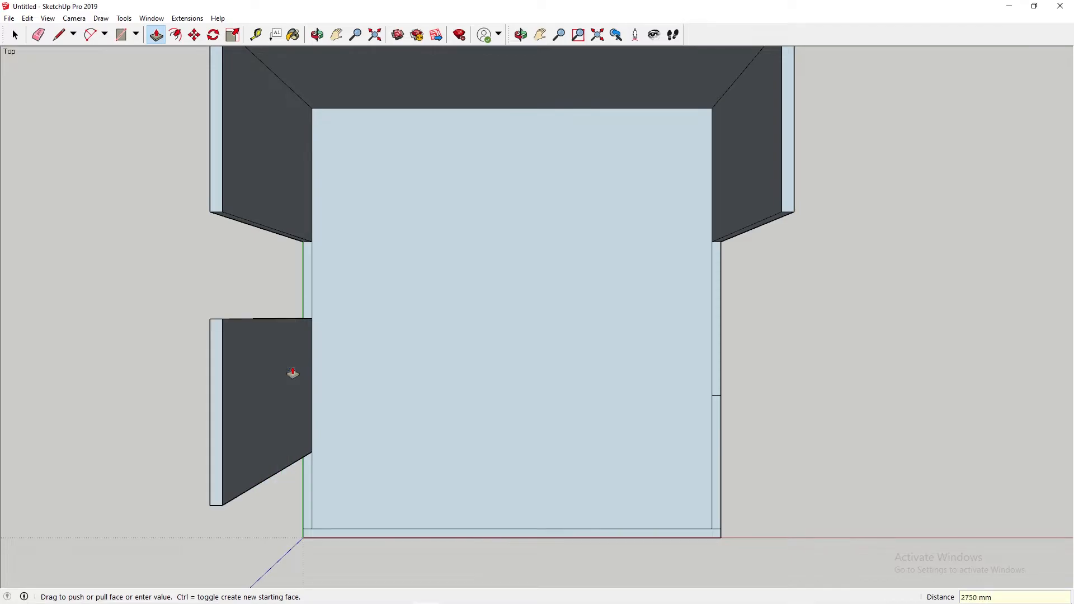
{"action": "left_click", "coordinate": [717, 435]}
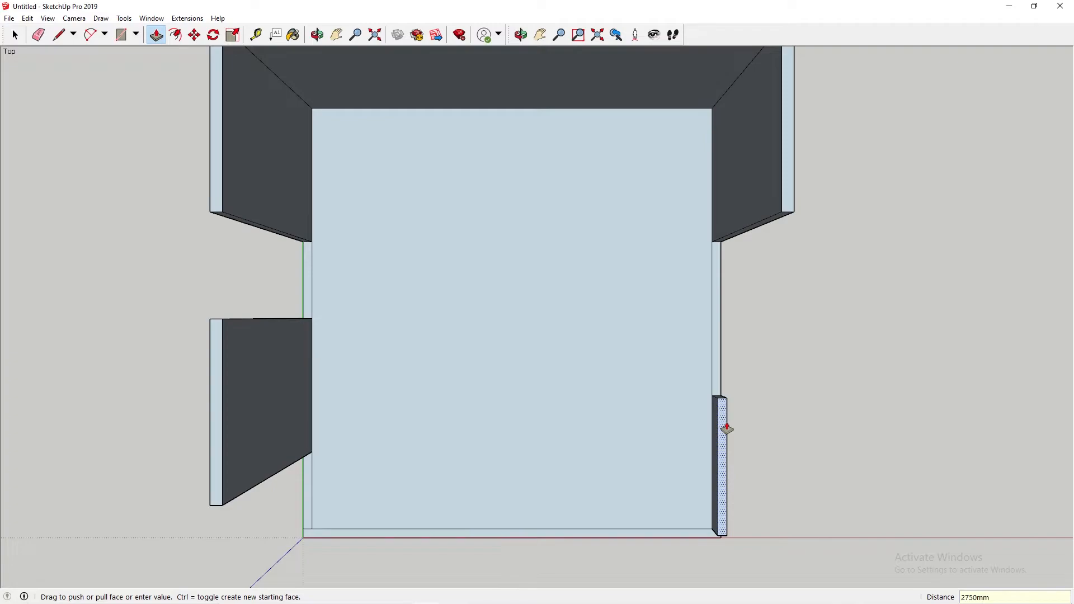
{"action": "key", "text": "Return"}
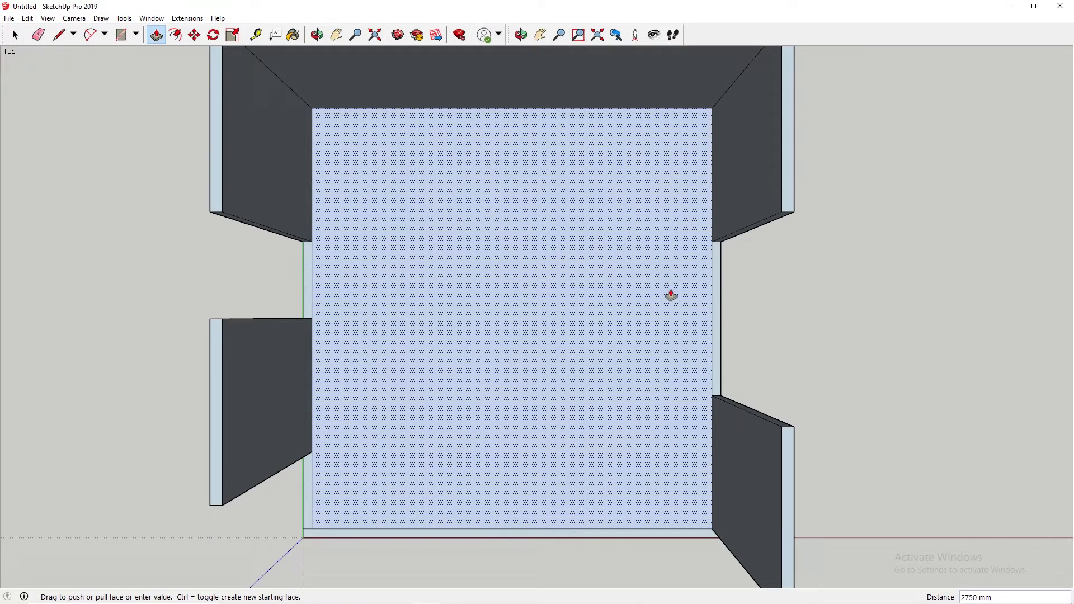
Step: Draw a 2100 mm line from the floor up the inner vertical edge of the back wall section at the left doorway
{"action": "middle_click_drag", "start_coordinate": [650, 289], "coordinate": [362, 178]}
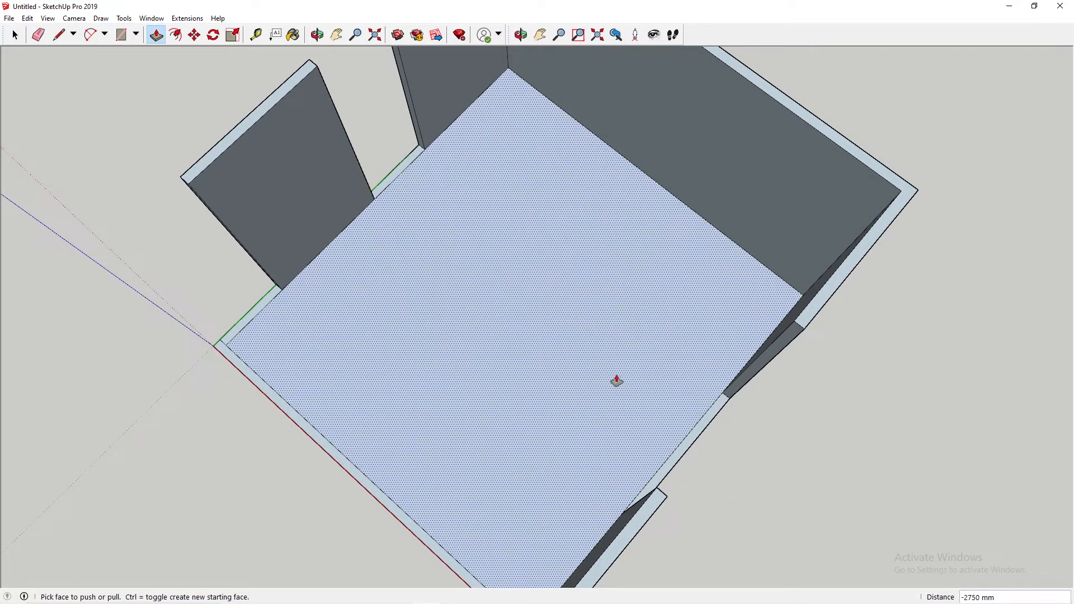
{"action": "key", "text": "h"}
{"action": "left_click_drag", "start_coordinate": [642, 271], "coordinate": [475, 485]}
{"action": "scroll", "coordinate": [492, 437], "scroll_direction": "down", "scroll_amount": 4}
{"action": "left_click_drag", "start_coordinate": [650, 382], "coordinate": [666, 346]}
{"action": "scroll", "coordinate": [374, 351], "scroll_direction": "up", "scroll_amount": 4}
{"action": "middle_click_drag", "start_coordinate": [375, 352], "coordinate": [341, 233]}
{"action": "scroll", "coordinate": [455, 347], "scroll_direction": "up", "scroll_amount": 5}
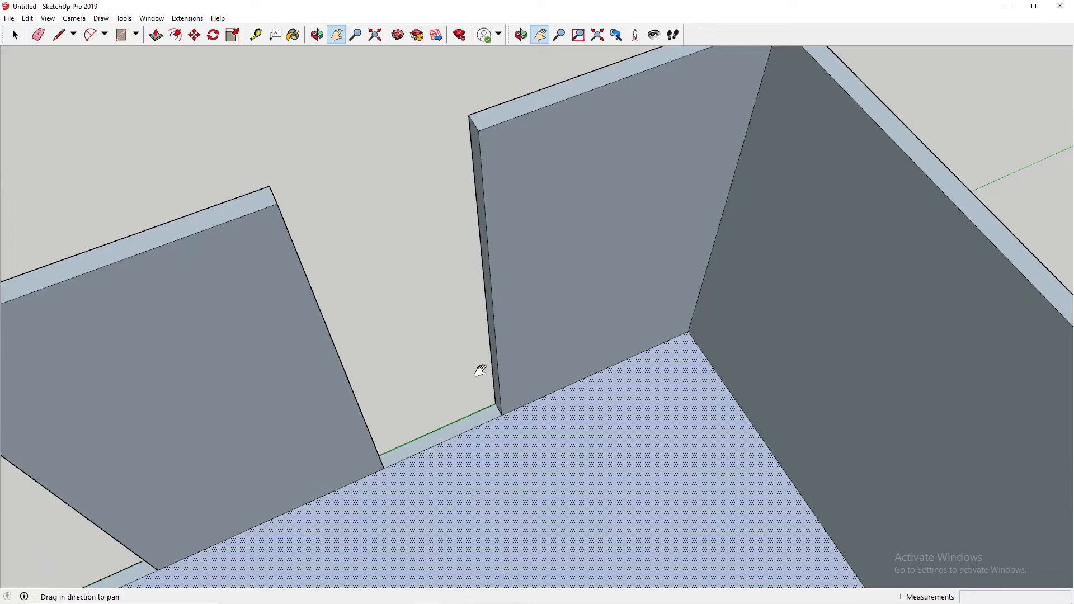
{"action": "scroll", "coordinate": [547, 406], "scroll_direction": "down", "scroll_amount": 1}
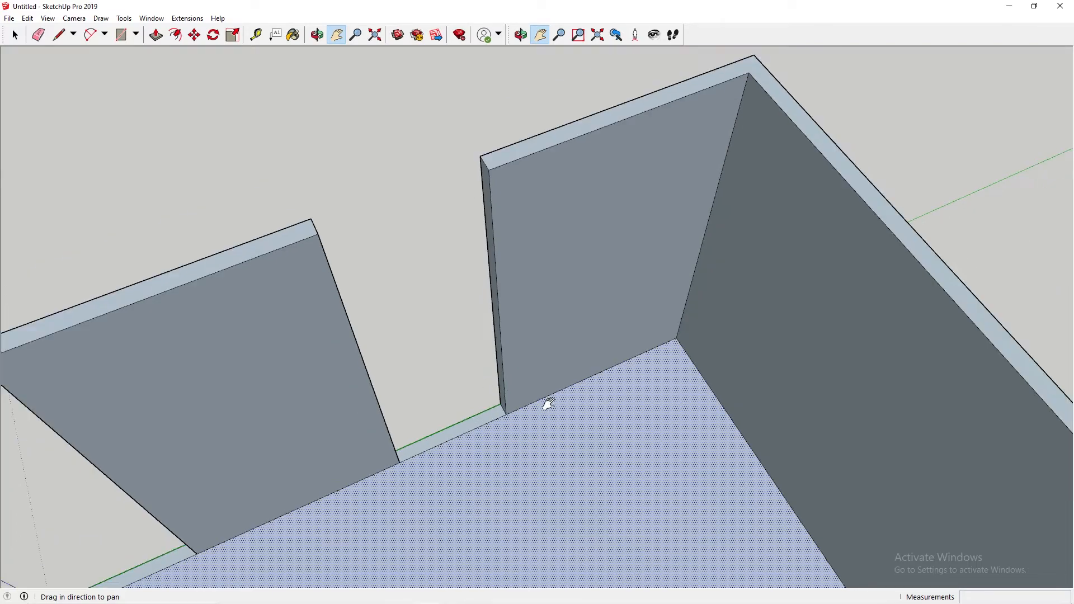
{"action": "key", "text": "l"}
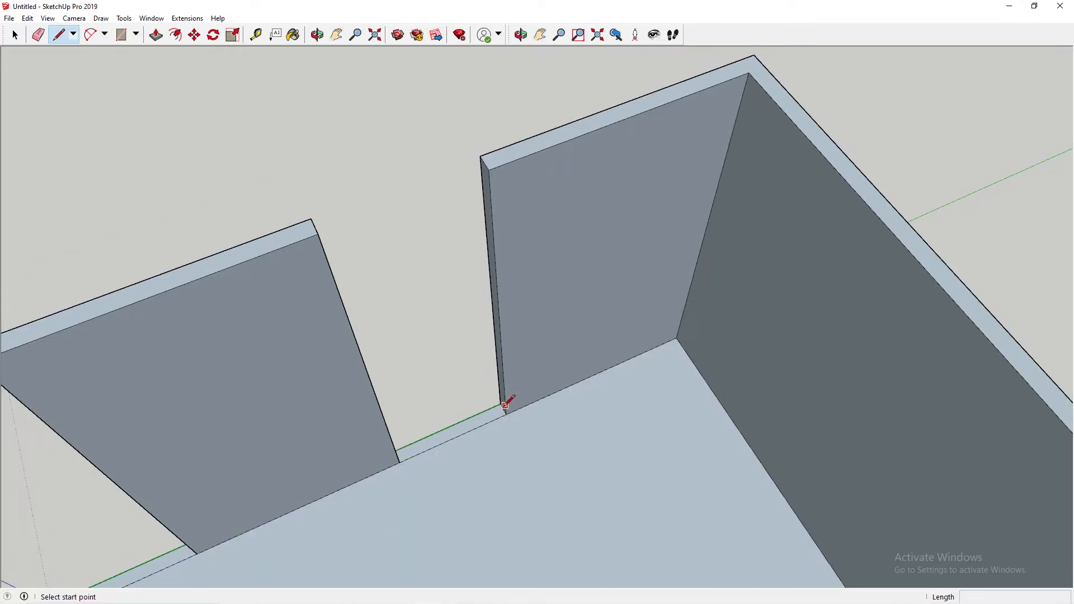
{"action": "left_click", "coordinate": [506, 414]}
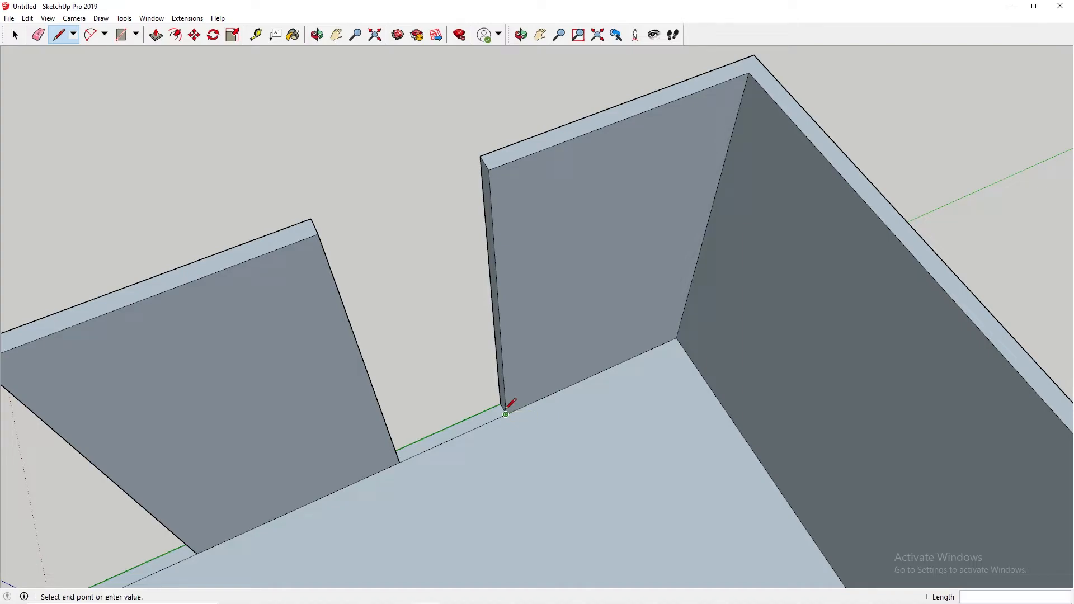
{"action": "left_click", "coordinate": [500, 331]}
Step: Draw a 100 mm line across the wall's end face at the 2100 mm mark, parallel to the red axis
{"action": "left_click", "coordinate": [494, 250]}
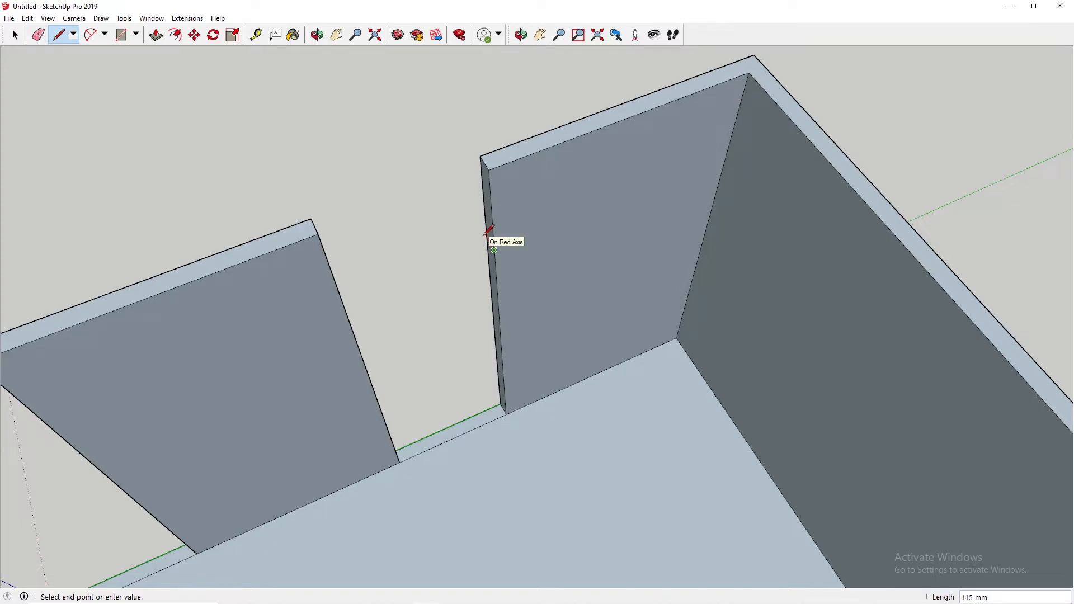
{"action": "scroll", "coordinate": [490, 234], "scroll_direction": "up", "scroll_amount": 5}
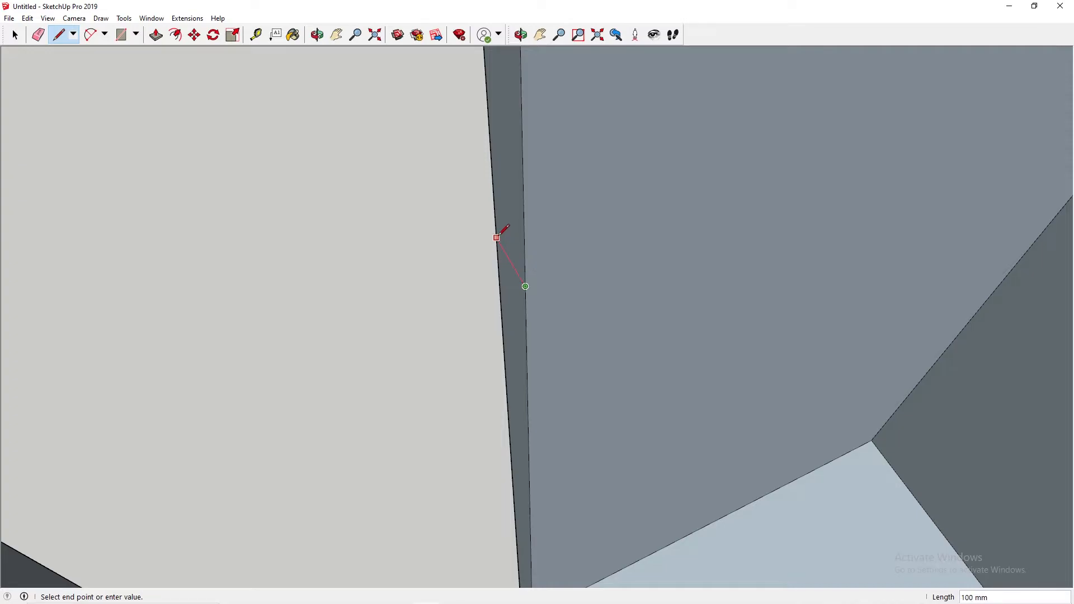
{"action": "left_click", "coordinate": [497, 237]}
{"action": "scroll", "coordinate": [503, 239], "scroll_direction": "down", "scroll_amount": 4}
{"action": "scroll", "coordinate": [506, 242], "scroll_direction": "down", "scroll_amount": 1}
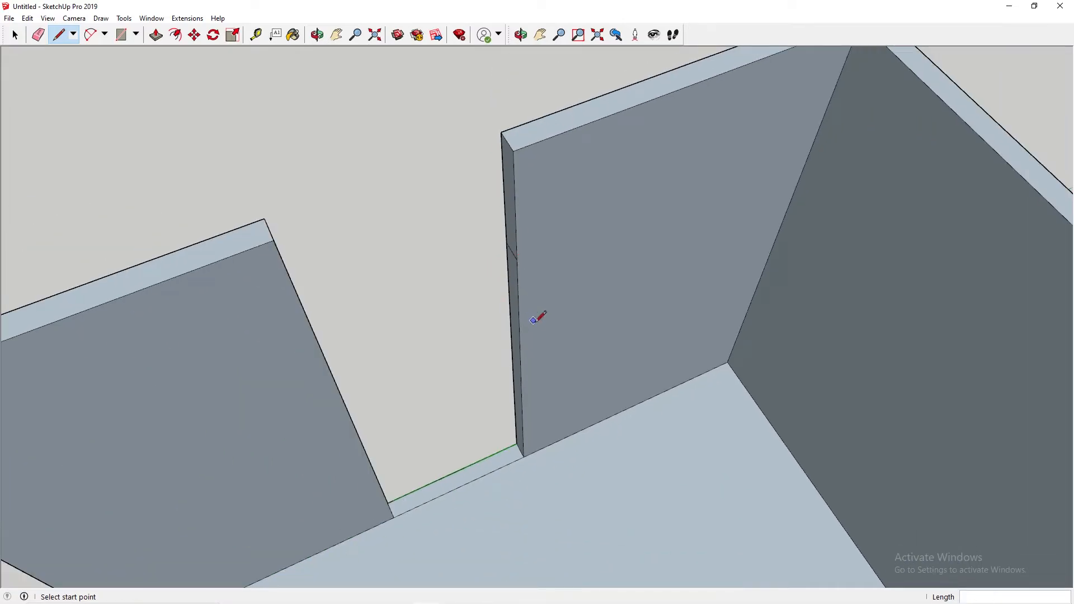
Step: Move the wooden door from its spot far behind the set to the left wall's door opening
{"action": "key", "text": "h"}
{"action": "scroll", "coordinate": [559, 350], "scroll_direction": "down", "scroll_amount": 5}
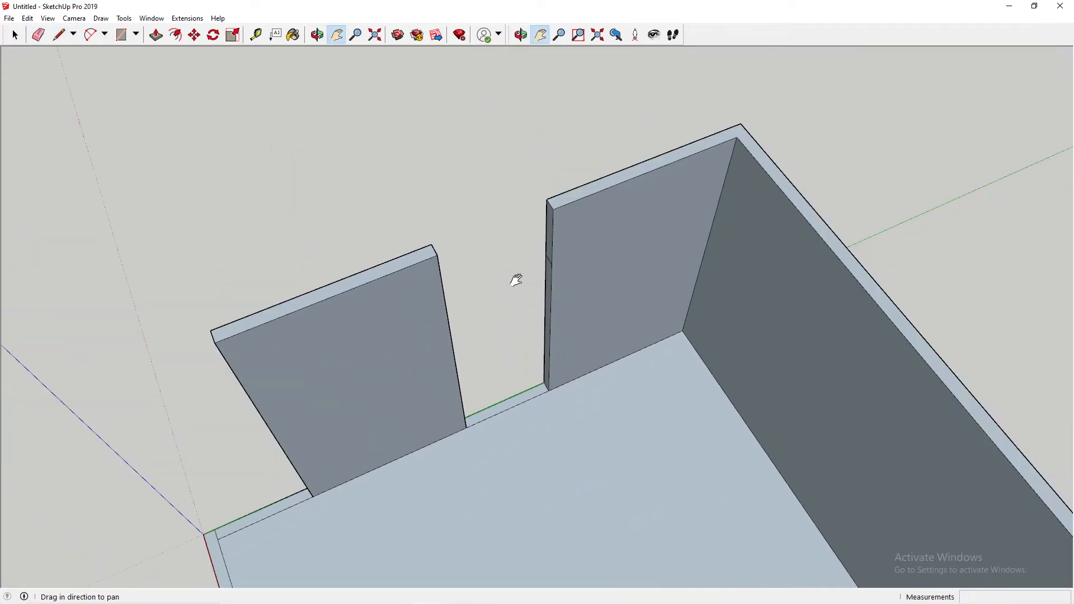
{"action": "left_click_drag", "start_coordinate": [666, 290], "coordinate": [562, 311]}
{"action": "scroll", "coordinate": [562, 311], "scroll_direction": "down", "scroll_amount": 4}
{"action": "left_click_drag", "start_coordinate": [660, 299], "coordinate": [433, 297]}
{"action": "left_click_drag", "start_coordinate": [809, 268], "coordinate": [803, 262]}
{"action": "middle_click_drag", "start_coordinate": [687, 247], "coordinate": [748, 233]}
{"action": "left_click_drag", "start_coordinate": [868, 173], "coordinate": [358, 392]}
{"action": "scroll", "coordinate": [849, 240], "scroll_direction": "down", "scroll_amount": 6}
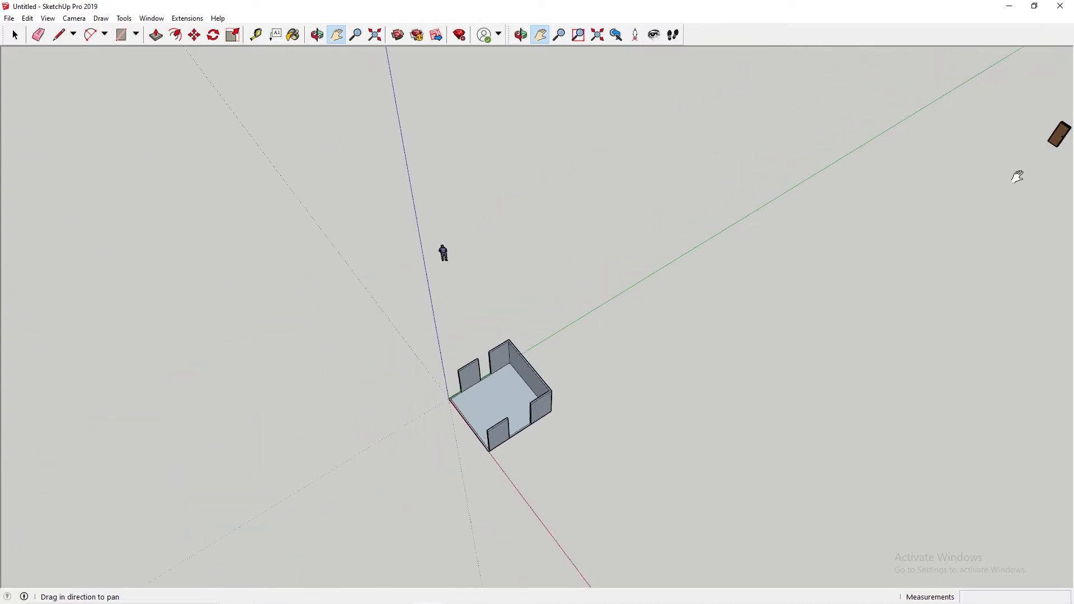
{"action": "scroll", "coordinate": [945, 159], "scroll_direction": "up", "scroll_amount": 3}
{"action": "key", "text": "space"}
{"action": "left_click", "coordinate": [945, 159]}
{"action": "key", "text": "m"}
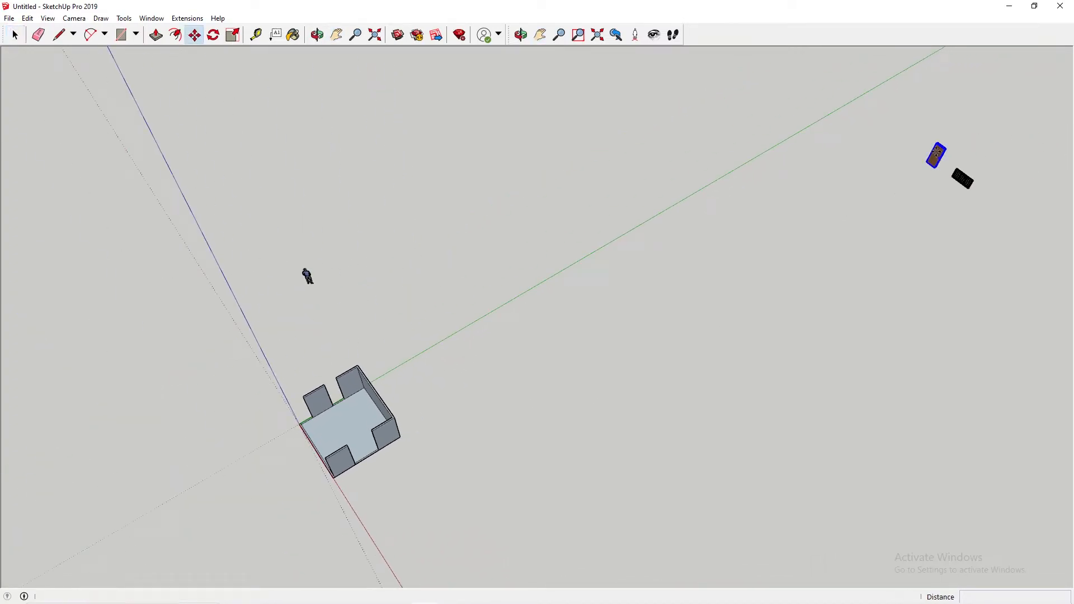
{"action": "left_click", "coordinate": [944, 150]}
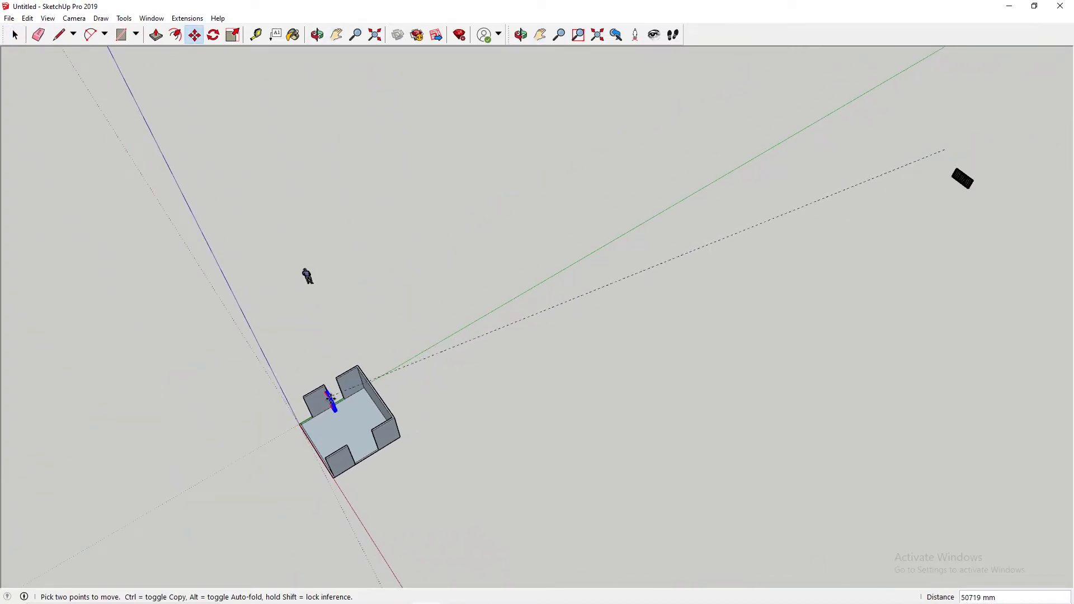
{"action": "left_click", "coordinate": [350, 390]}
Step: Rotate the door 90 degrees about its vertical axis so it runs parallel to the left wall
{"action": "scroll", "coordinate": [350, 390], "scroll_direction": "up", "scroll_amount": 2}
{"action": "scroll", "coordinate": [350, 390], "scroll_direction": "up", "scroll_amount": 5}
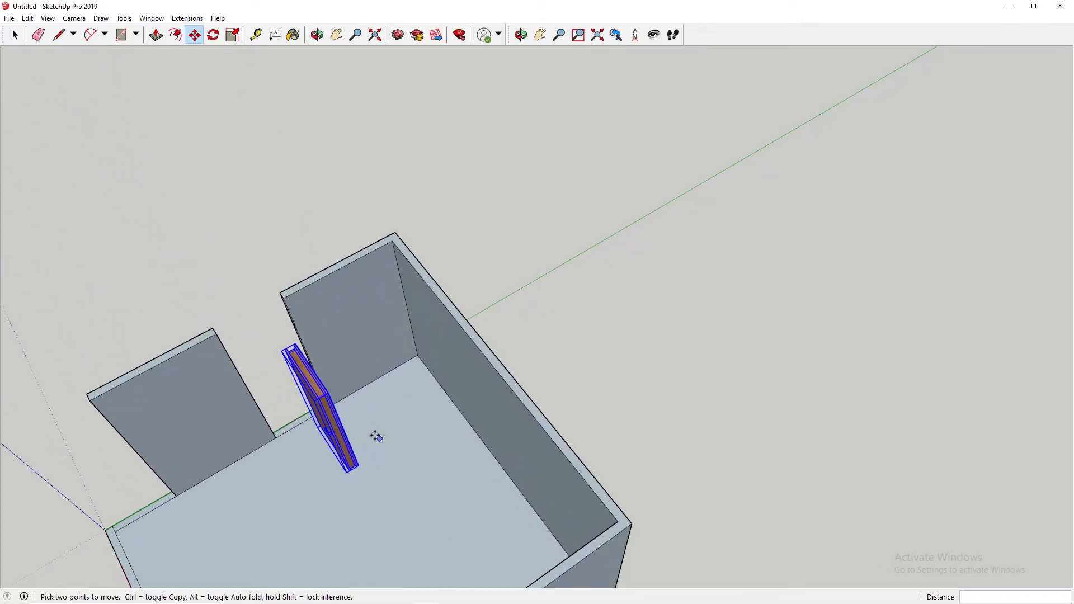
{"action": "middle_click_drag", "start_coordinate": [386, 386], "coordinate": [535, 422]}
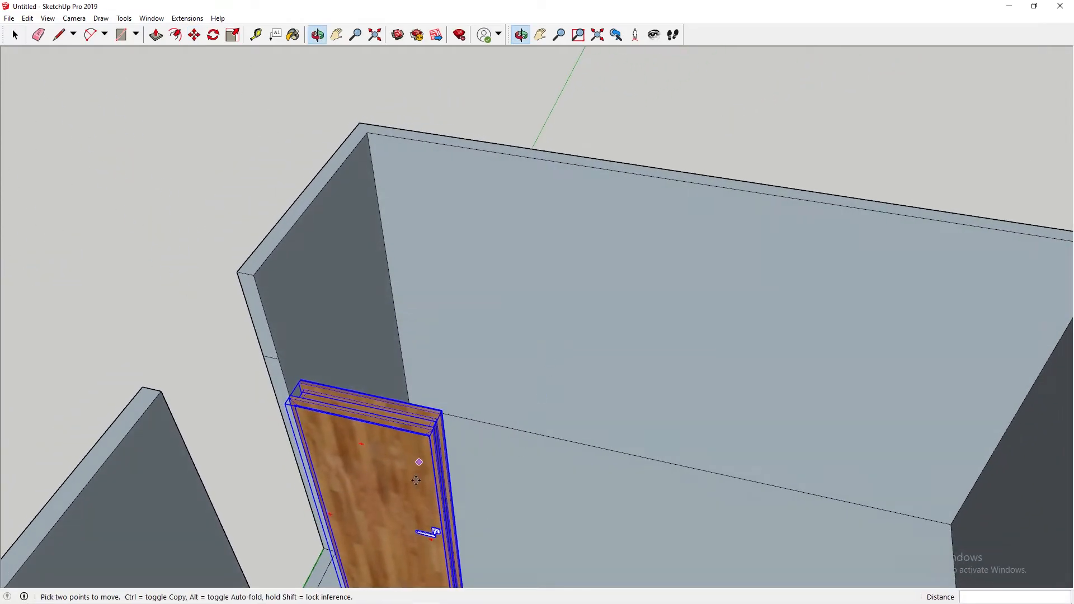
{"action": "key", "text": "q"}
{"action": "key", "text": "m"}
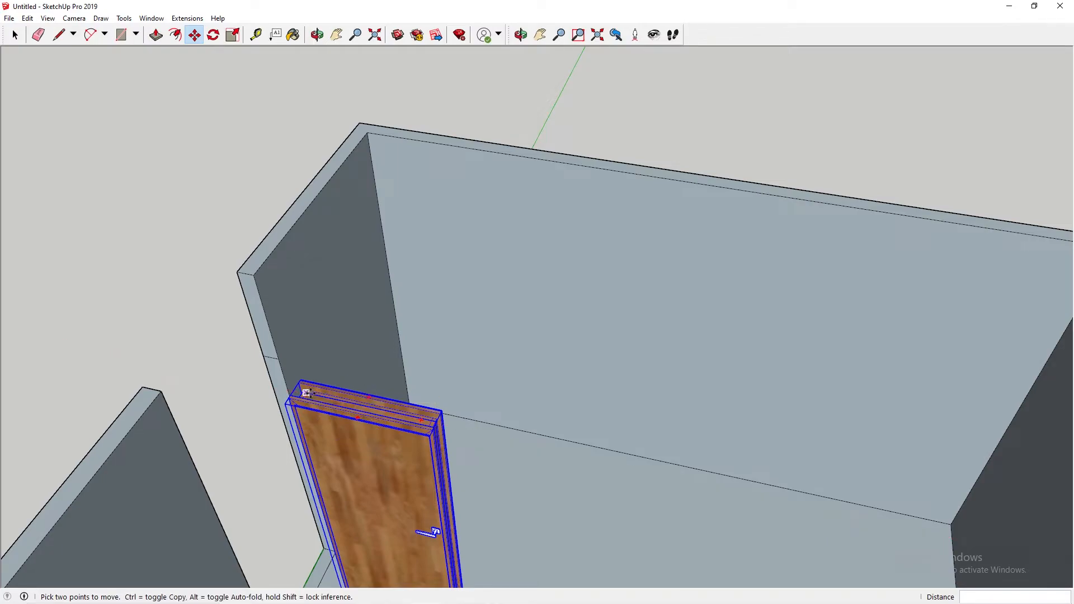
{"action": "key", "text": "q"}
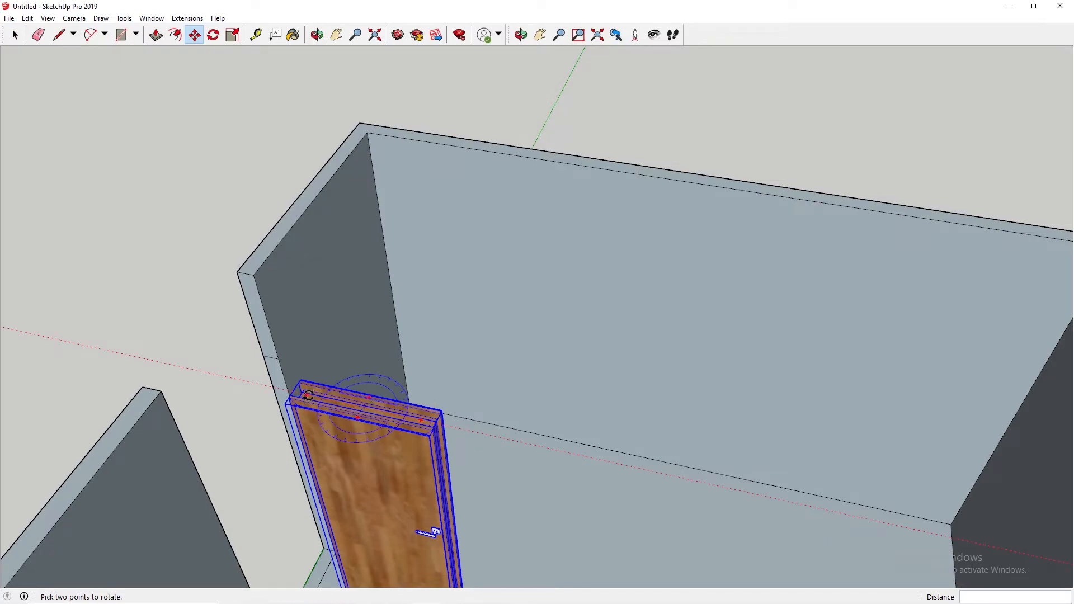
{"action": "left_click", "coordinate": [309, 396]}
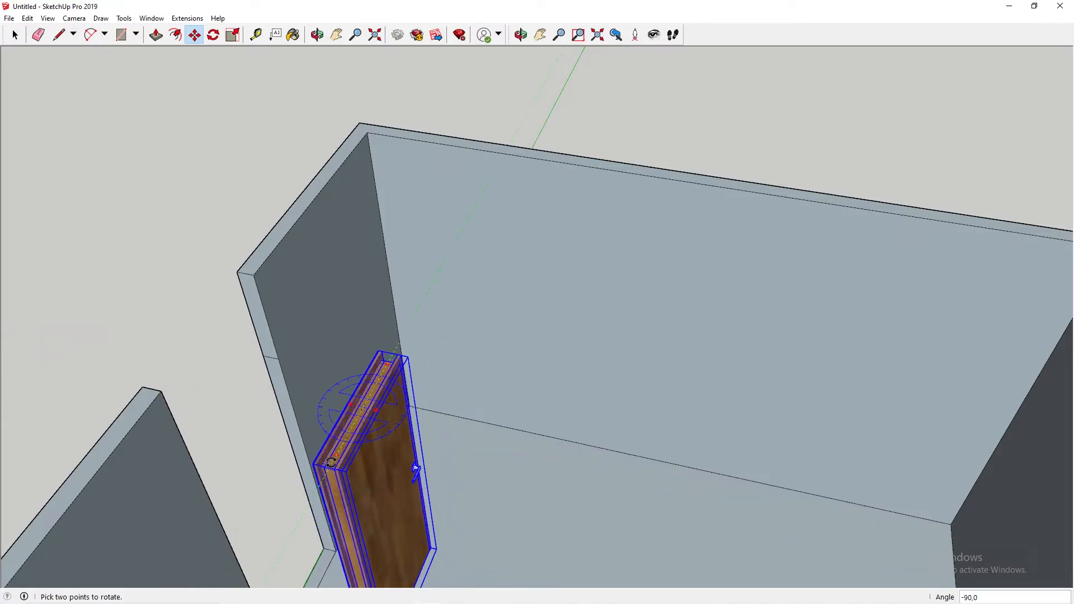
{"action": "left_click", "coordinate": [338, 470]}
Step: Move the door outward into the left wall's opening, between the two wall sections
{"action": "key", "text": "m"}
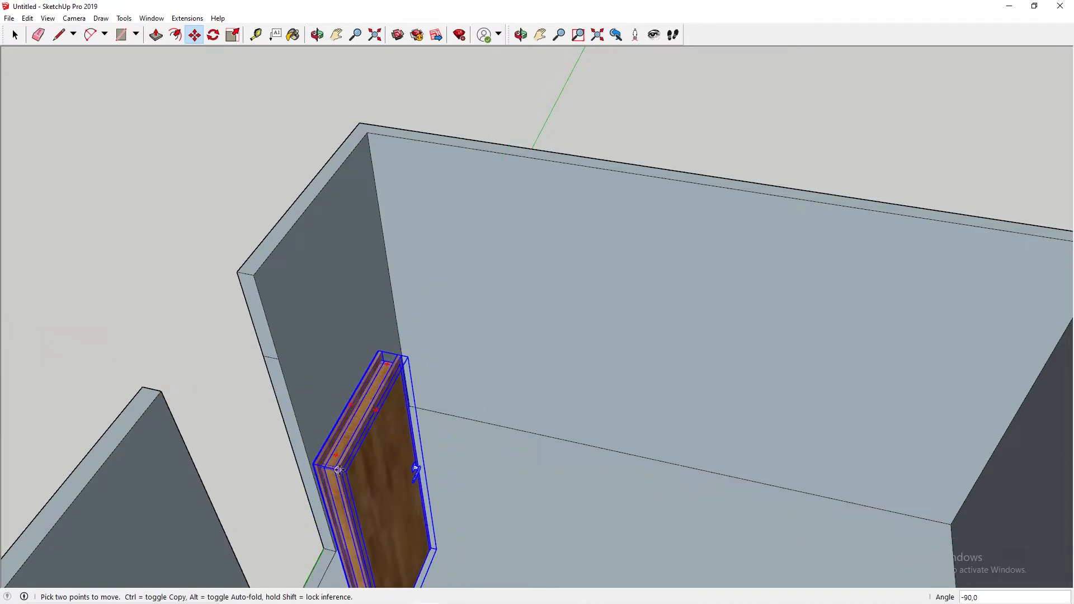
{"action": "left_click", "coordinate": [338, 470]}
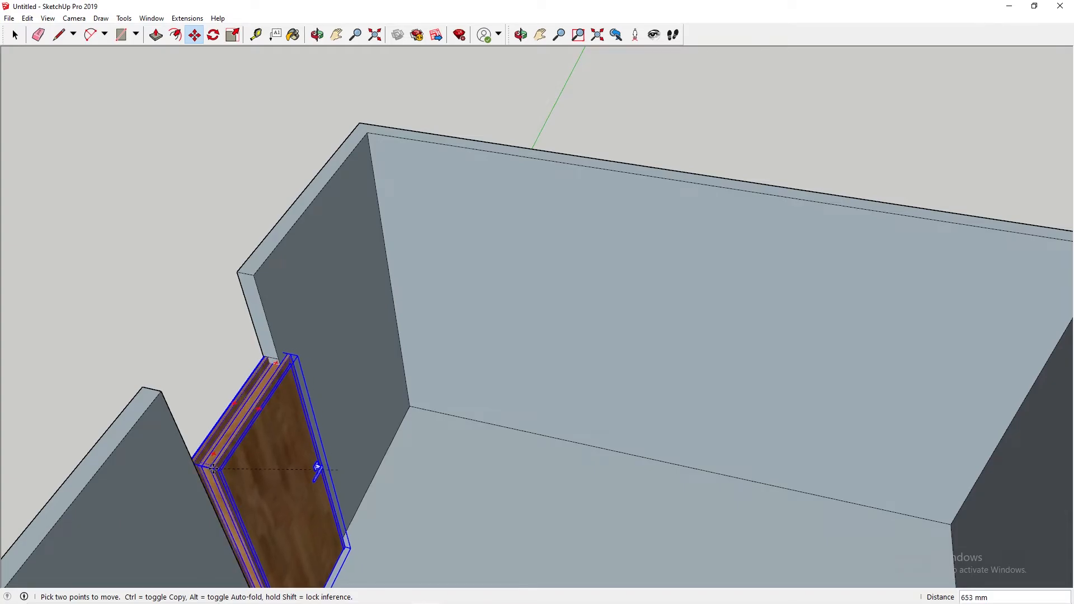
{"action": "left_click", "coordinate": [196, 467]}
Step: Align the door by snapping its frame's upper corner to the inner end of the 2100 mm division line
{"action": "scroll", "coordinate": [272, 343], "scroll_direction": "up", "scroll_amount": 2}
{"action": "middle_click_drag", "start_coordinate": [273, 342], "coordinate": [168, 203]}
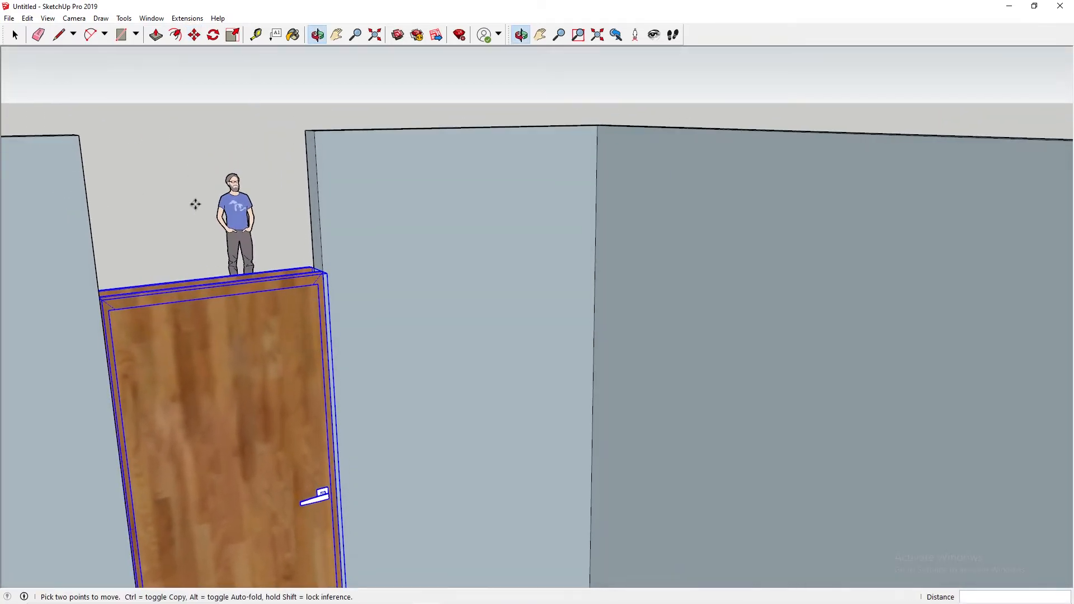
{"action": "left_click", "coordinate": [315, 273]}
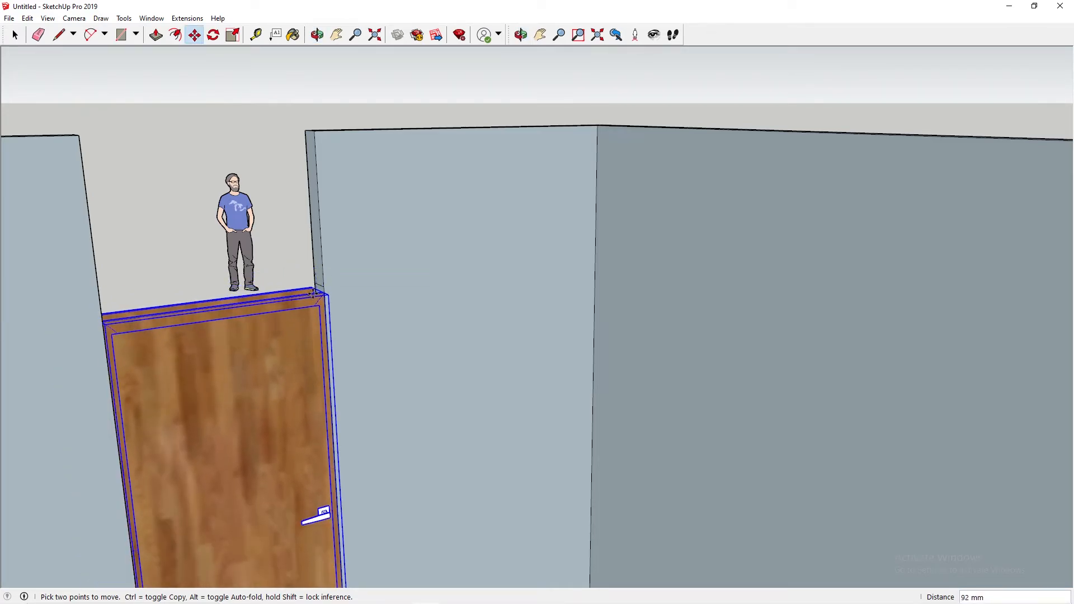
{"action": "scroll", "coordinate": [314, 293], "scroll_direction": "up", "scroll_amount": 3}
{"action": "middle_click_drag", "start_coordinate": [338, 293], "coordinate": [352, 328]}
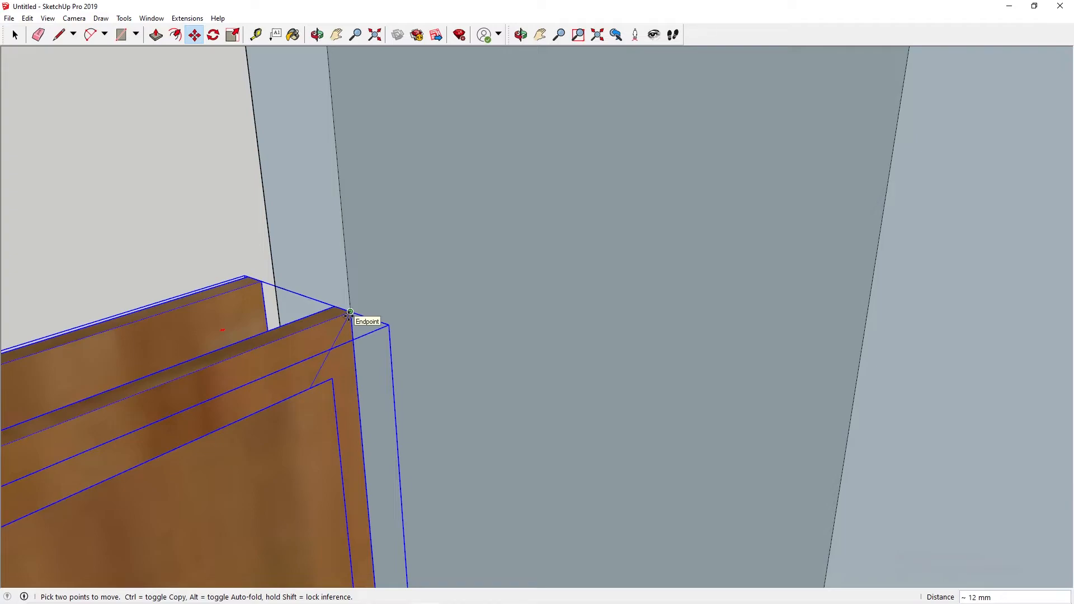
{"action": "left_click", "coordinate": [350, 313]}
{"action": "scroll", "coordinate": [352, 319], "scroll_direction": "down", "scroll_amount": 5}
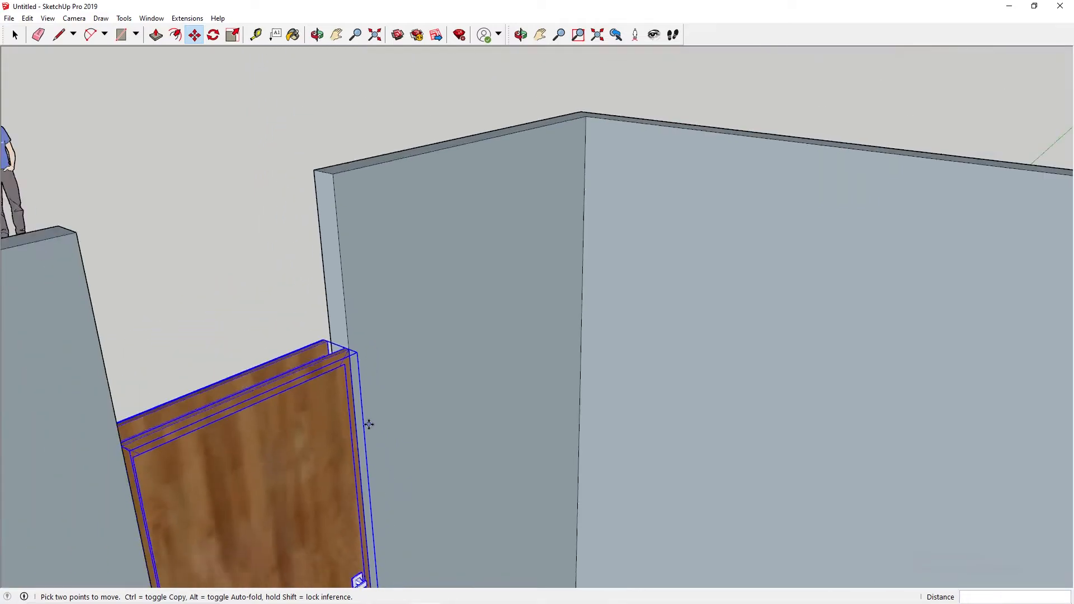
Step: Push/Pull the back section's end face above the door across the opening to meet the left wall's front section
{"action": "middle_click_drag", "start_coordinate": [403, 448], "coordinate": [350, 468]}
{"action": "middle_click_drag", "start_coordinate": [223, 127], "coordinate": [343, 218], "text": "shift"}
{"action": "left_click", "coordinate": [243, 149]}
{"action": "left_click", "coordinate": [340, 213]}
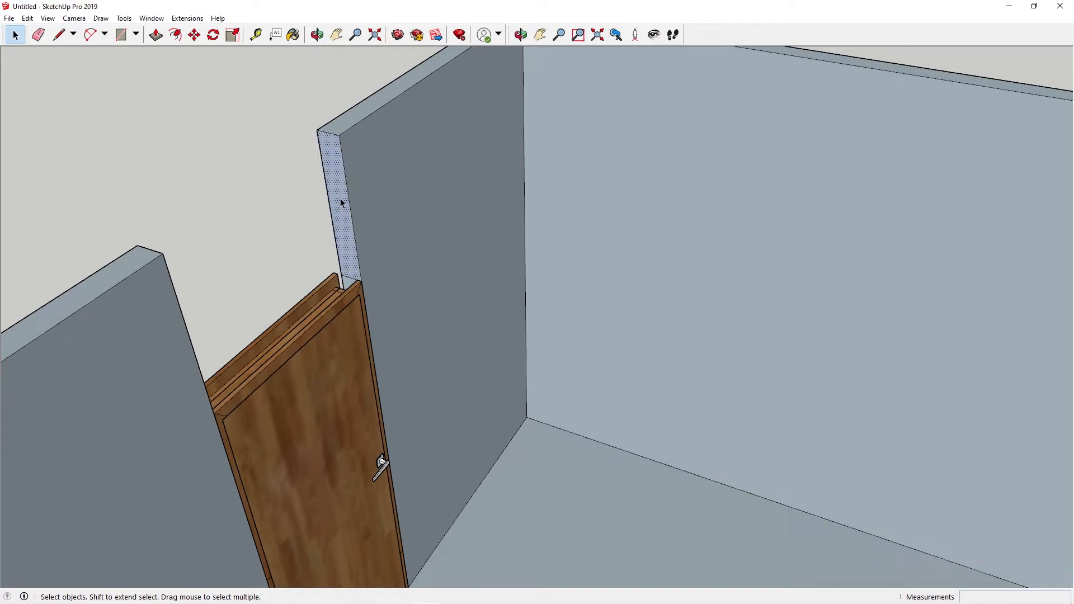
{"action": "key", "text": "p"}
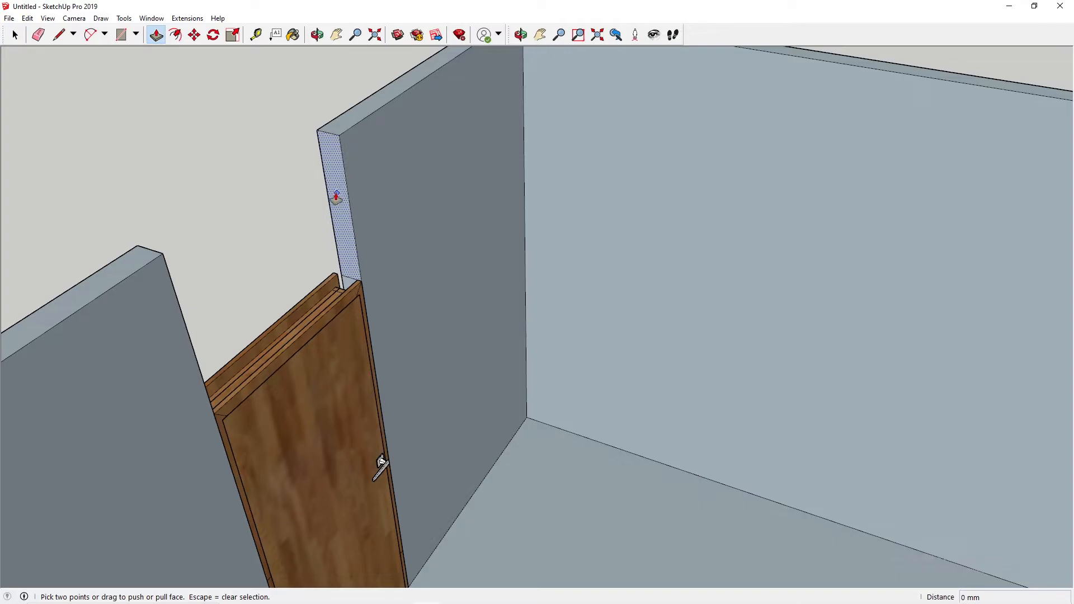
{"action": "left_click", "coordinate": [336, 197]}
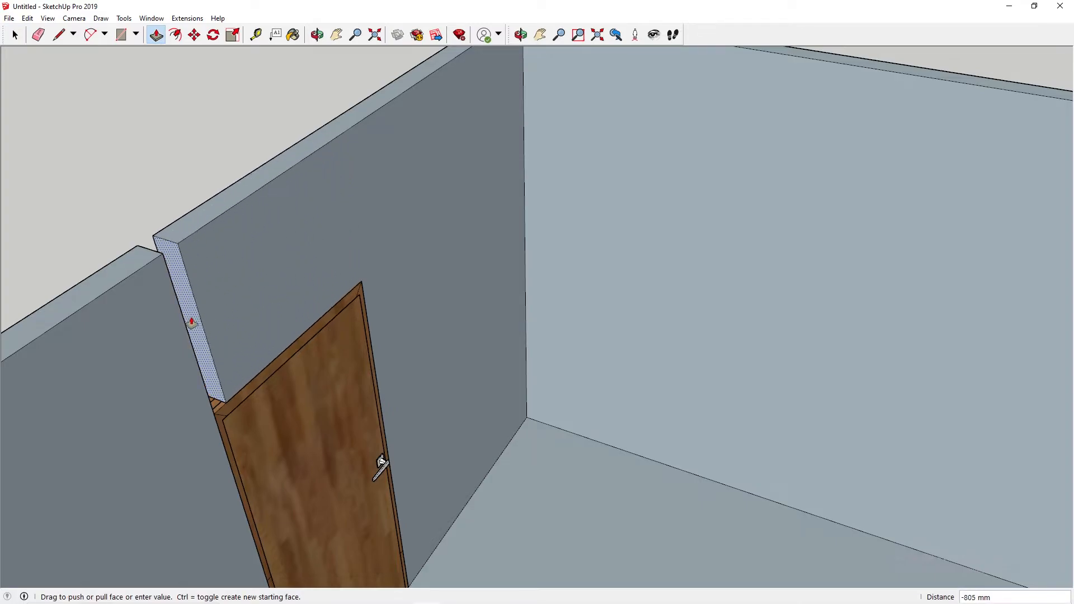
{"action": "left_click", "coordinate": [187, 333]}
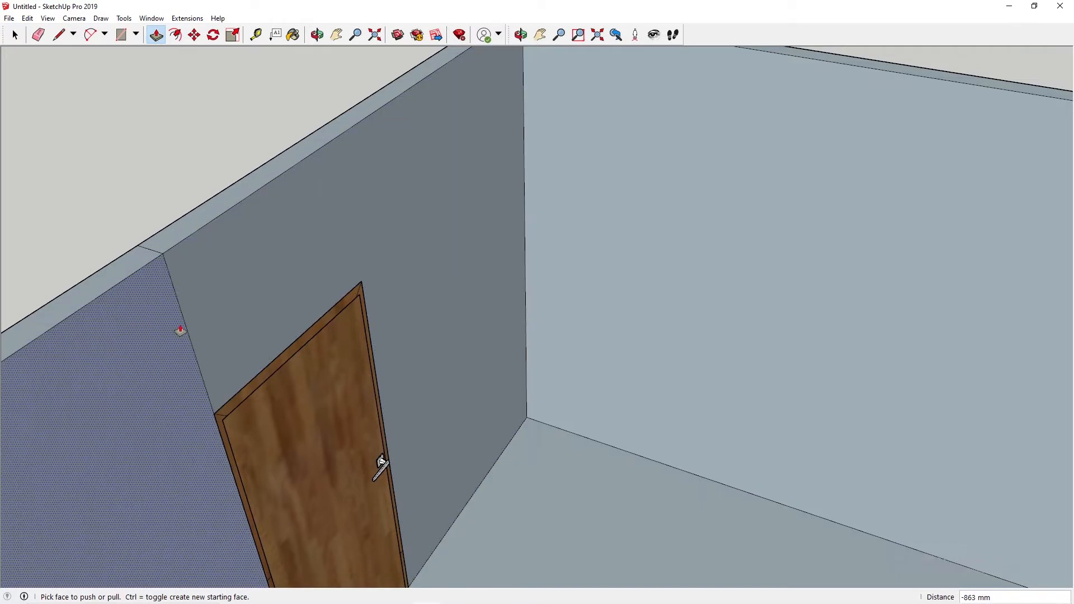
Step: Delete the leftover seam edges on the left wall's inner, top and outer faces where the two sections meet
{"action": "key", "text": "space"}
{"action": "left_click", "coordinate": [186, 323]}
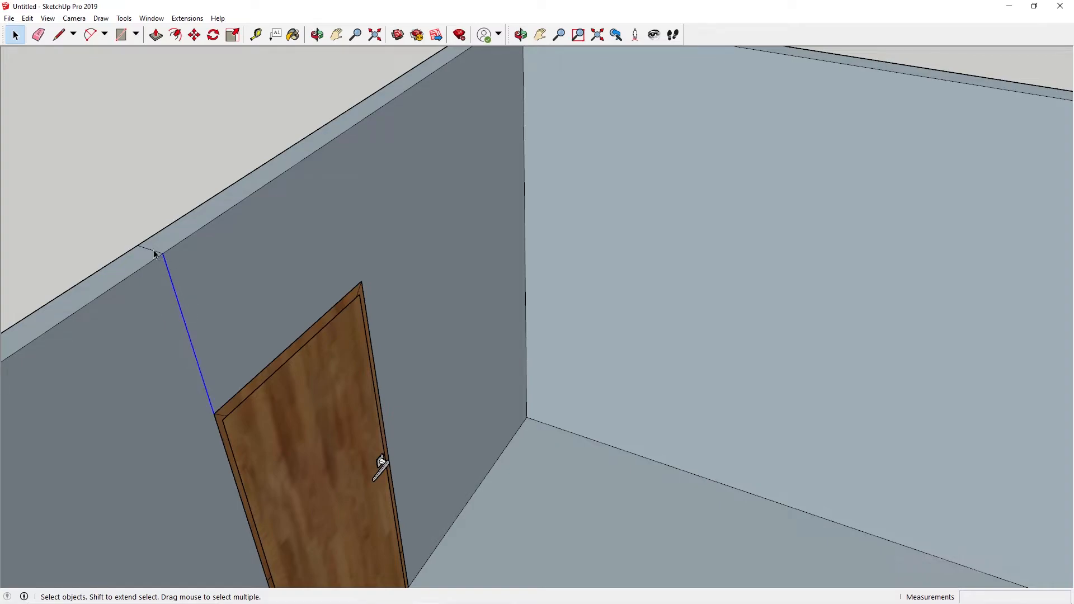
{"action": "key", "text": "Delete"}
{"action": "scroll", "coordinate": [146, 259], "scroll_direction": "down", "scroll_amount": 3}
{"action": "middle_click_drag", "start_coordinate": [142, 252], "coordinate": [416, 412]}
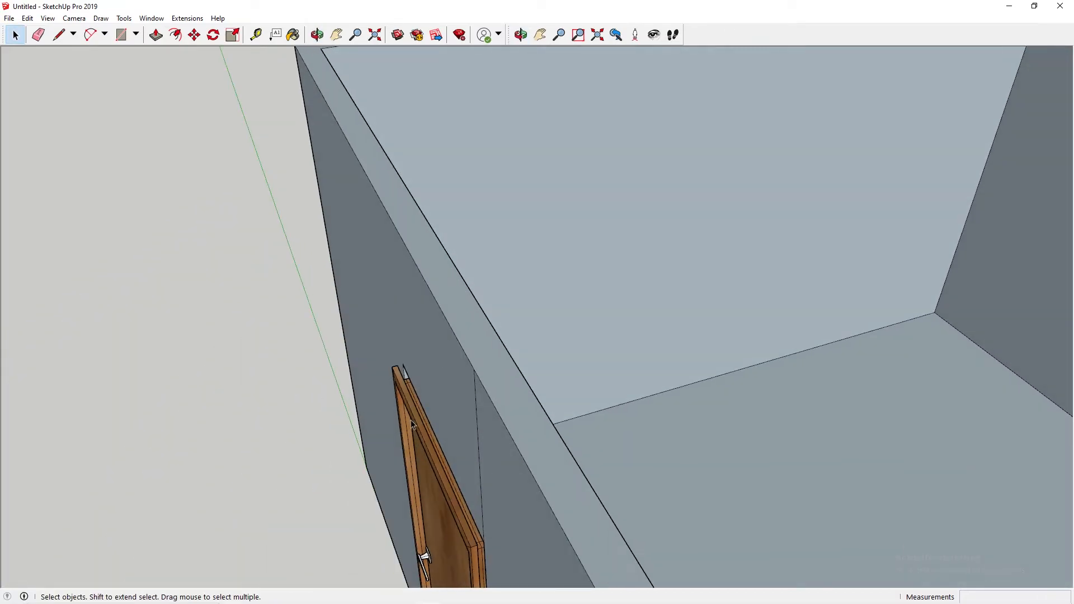
{"action": "key", "text": "Delete"}
Step: Scale the door's depth so its protruding outer side fits the left wall's thickness
{"action": "key", "text": "h"}
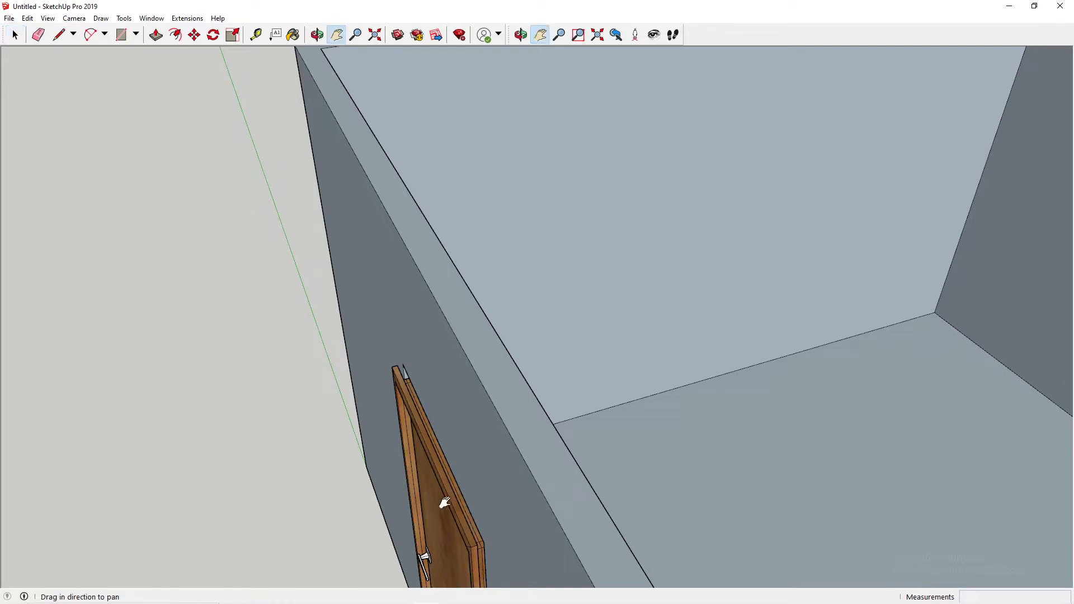
{"action": "left_click_drag", "start_coordinate": [445, 502], "coordinate": [446, 389]}
{"action": "scroll", "coordinate": [462, 397], "scroll_direction": "up", "scroll_amount": 2}
{"action": "key", "text": "space"}
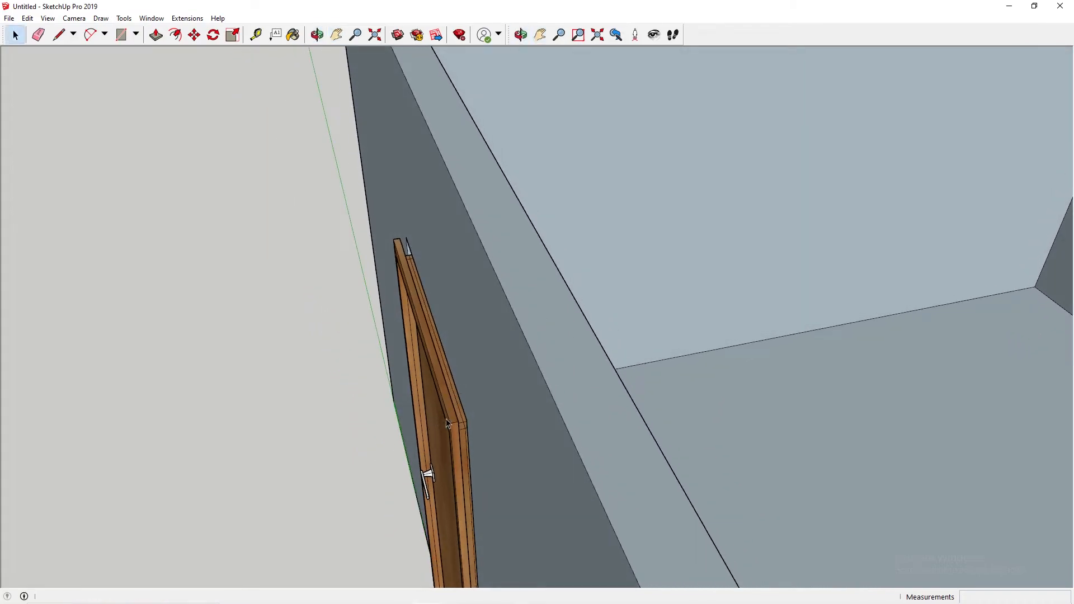
{"action": "left_click", "coordinate": [446, 424]}
{"action": "left_click", "coordinate": [233, 35]}
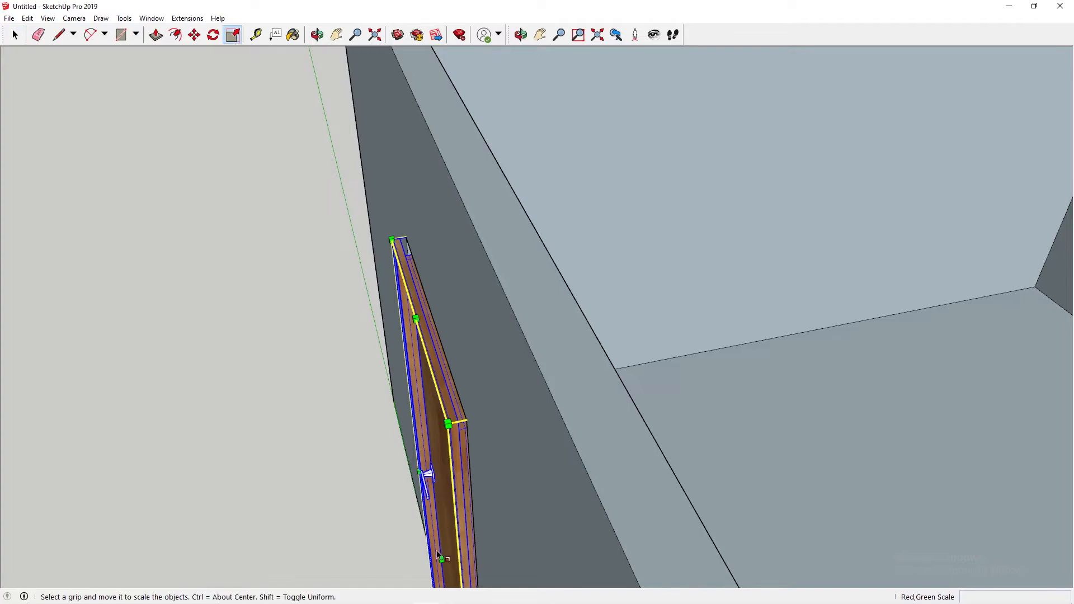
{"action": "left_click_drag", "start_coordinate": [441, 558], "coordinate": [437, 334]}
{"action": "middle_click_drag", "start_coordinate": [408, 381], "coordinate": [490, 334]}
{"action": "middle_click_drag", "start_coordinate": [627, 243], "coordinate": [317, 367]}
{"action": "scroll", "coordinate": [556, 327], "scroll_direction": "down", "scroll_amount": 2}
{"action": "key", "text": "space"}
{"action": "left_click", "coordinate": [417, 193]}
Step: Push/Pull the floor-level strip between the right wall's two sections up 975 mm to form the window's sill wall
{"action": "scroll", "coordinate": [560, 346], "scroll_direction": "down", "scroll_amount": 2}
{"action": "middle_click_drag", "start_coordinate": [666, 384], "coordinate": [391, 274], "text": "shift"}
{"action": "scroll", "coordinate": [387, 269], "scroll_direction": "down", "scroll_amount": 1}
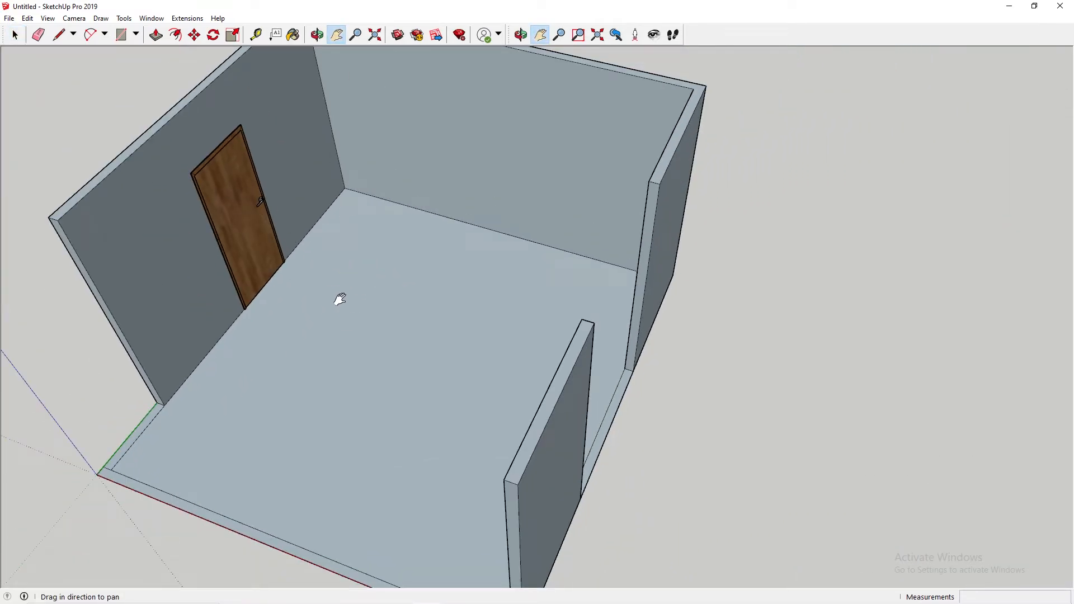
{"action": "left_click_drag", "start_coordinate": [314, 250], "coordinate": [411, 293]}
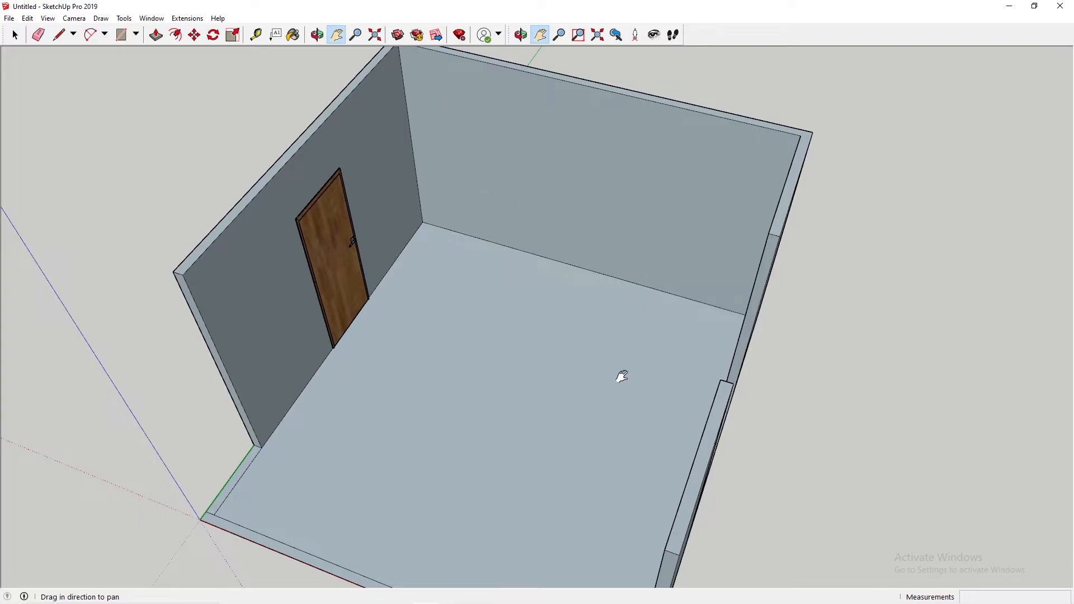
{"action": "middle_click_drag", "start_coordinate": [446, 289], "coordinate": [605, 293]}
{"action": "left_click_drag", "start_coordinate": [649, 313], "coordinate": [572, 282]}
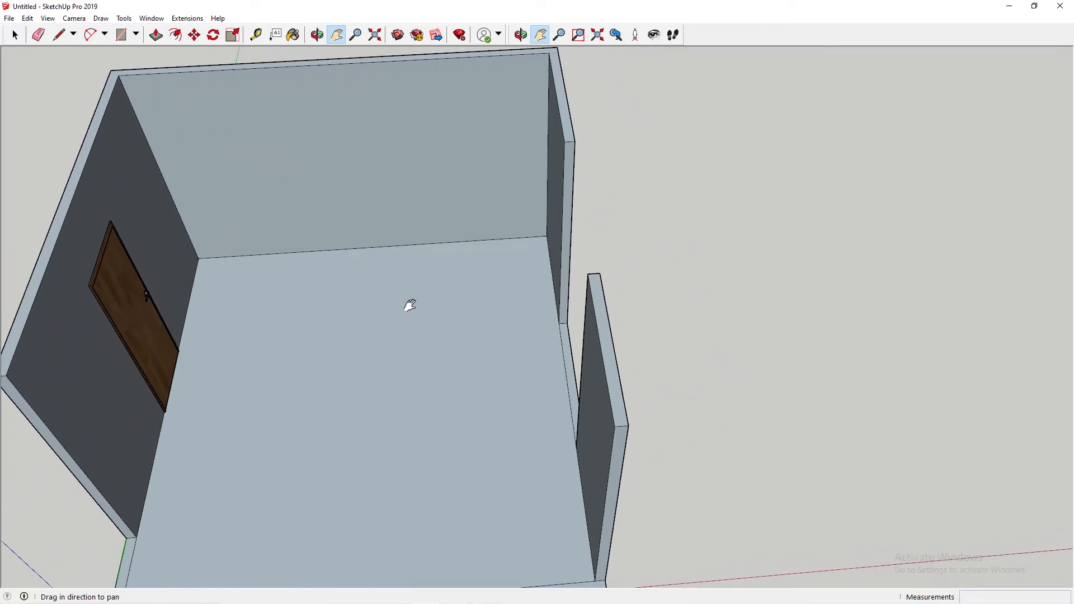
{"action": "middle_click_drag", "start_coordinate": [398, 300], "coordinate": [658, 317]}
{"action": "mouse_move", "coordinate": [470, 338]}
{"action": "middle_mouse_down"}
{"action": "mouse_move", "coordinate": [494, 335]}
{"action": "mouse_move", "coordinate": [377, 341]}
{"action": "mouse_move", "coordinate": [475, 343]}
{"action": "middle_mouse_up"}
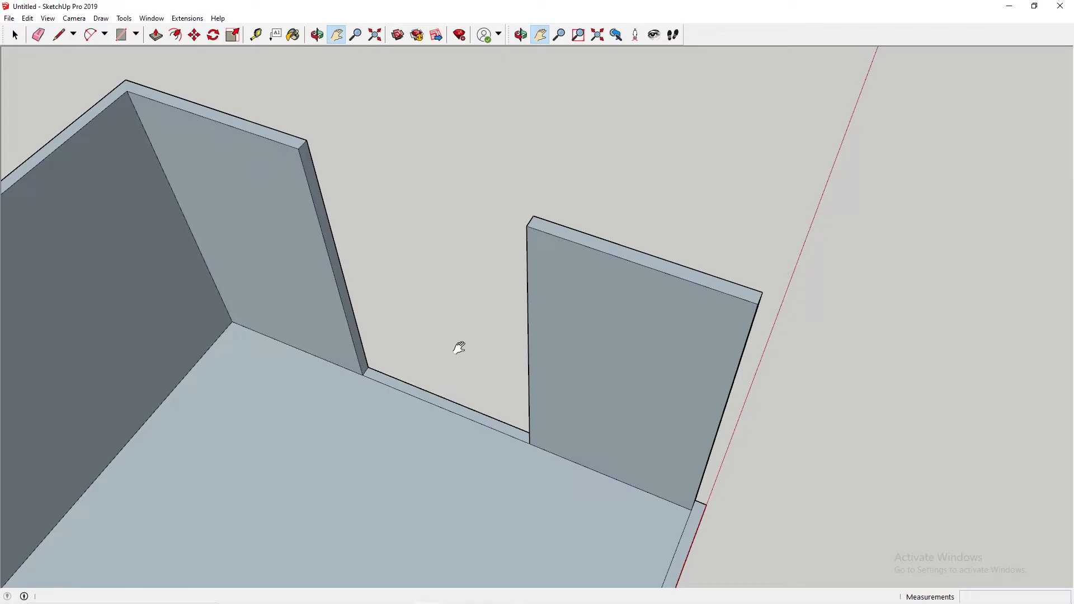
{"action": "left_click", "coordinate": [234, 36]}
{"action": "left_click", "coordinate": [157, 37]}
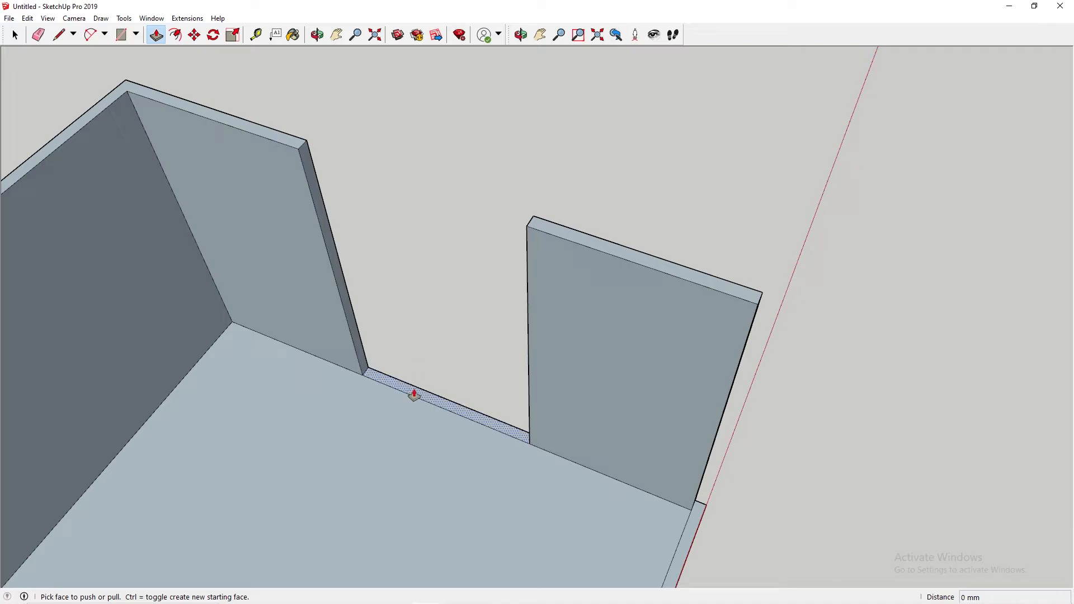
{"action": "left_click", "coordinate": [414, 396]}
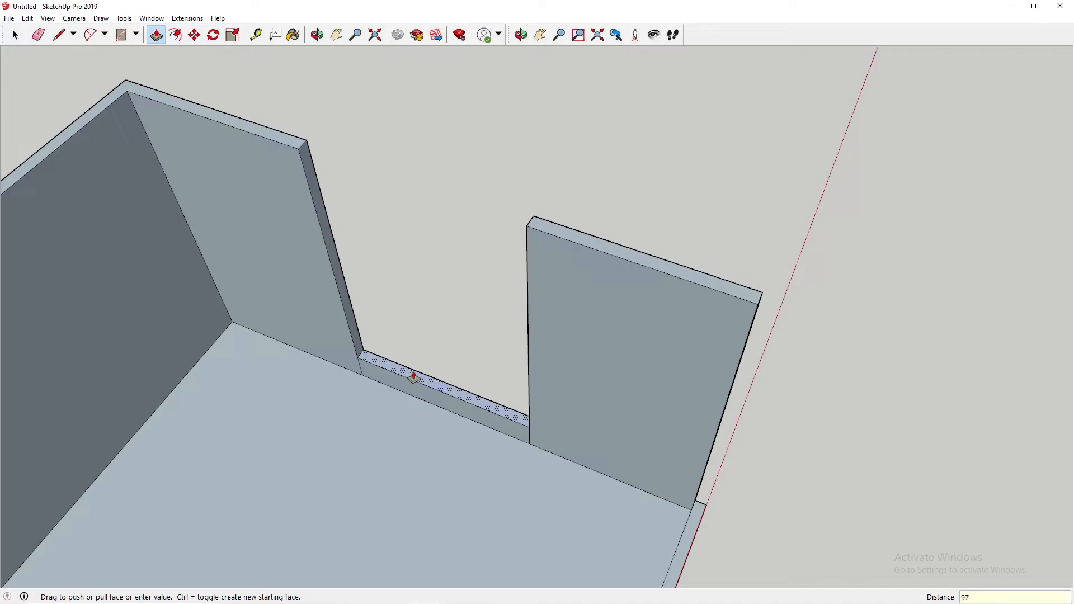
{"action": "key", "text": "Return"}
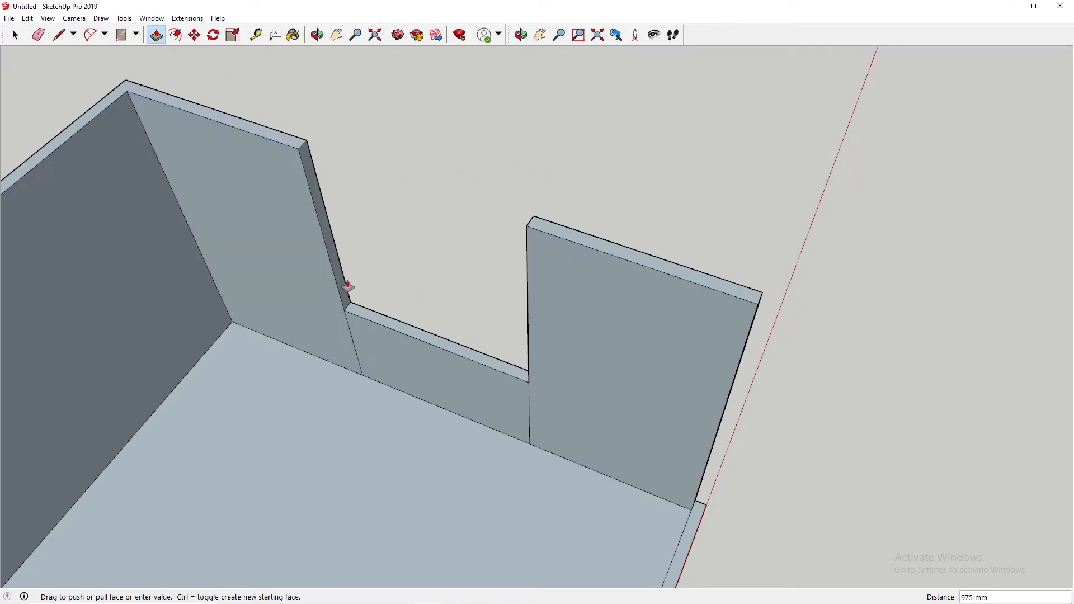
Step: Mark 935 mm above the sill on the back section's jamb and draw a line across the jamb at that height
{"action": "mouse_move", "coordinate": [523, 344]}
{"action": "middle_mouse_down"}
{"action": "mouse_move", "coordinate": [645, 367]}
{"action": "mouse_move", "coordinate": [551, 354]}
{"action": "middle_mouse_up"}
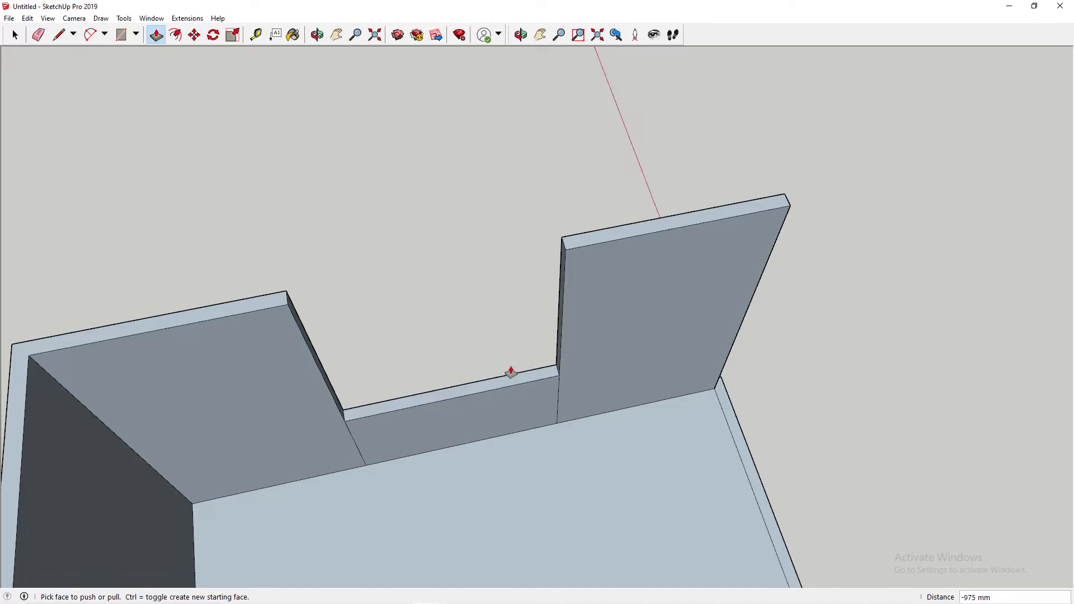
{"action": "key", "text": "l"}
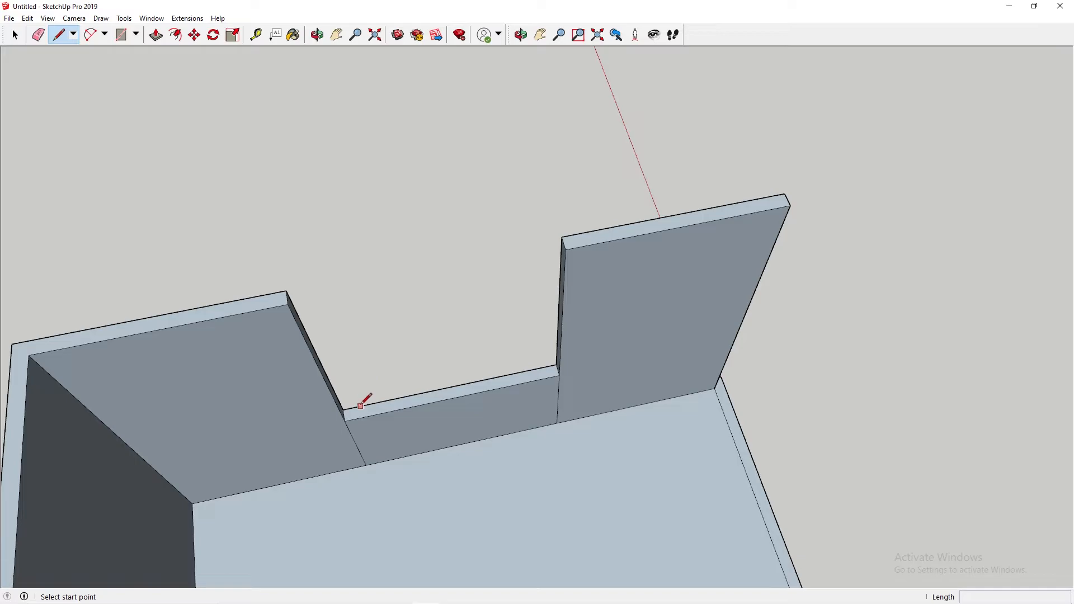
{"action": "middle_click_drag", "start_coordinate": [436, 322], "coordinate": [224, 137]}
{"action": "scroll", "coordinate": [358, 305], "scroll_direction": "up", "scroll_amount": 5}
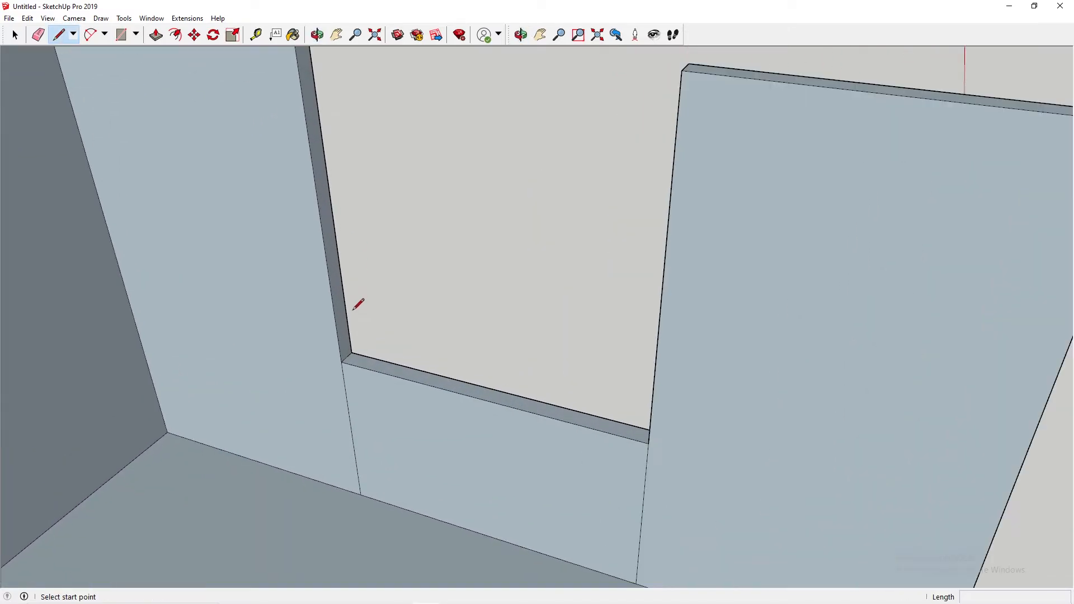
{"action": "left_click", "coordinate": [341, 362]}
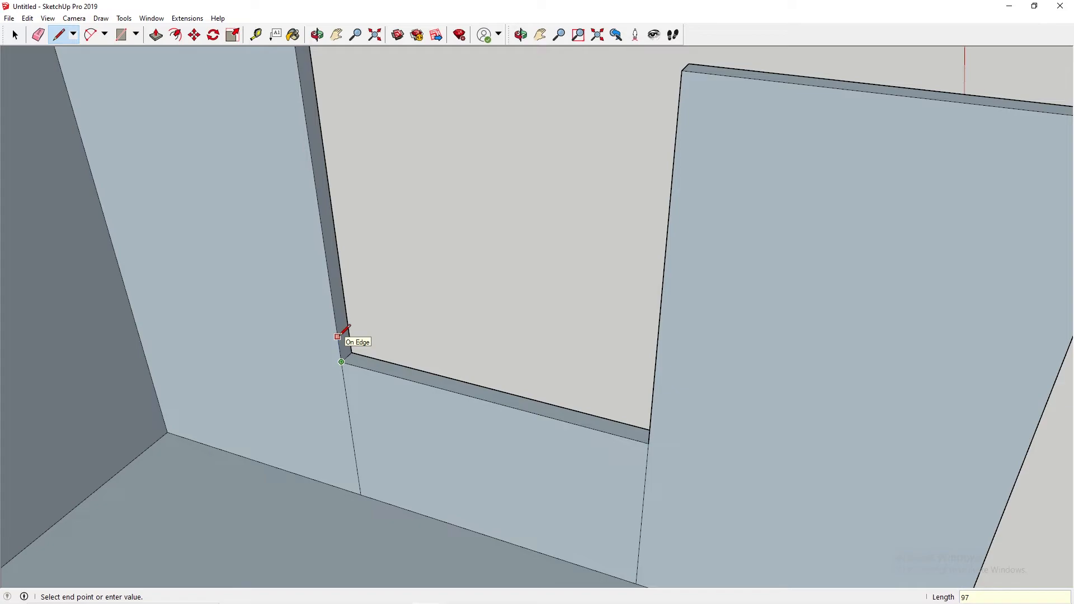
{"action": "key", "text": "BackSpace"}
{"action": "key", "text": "Escape"}
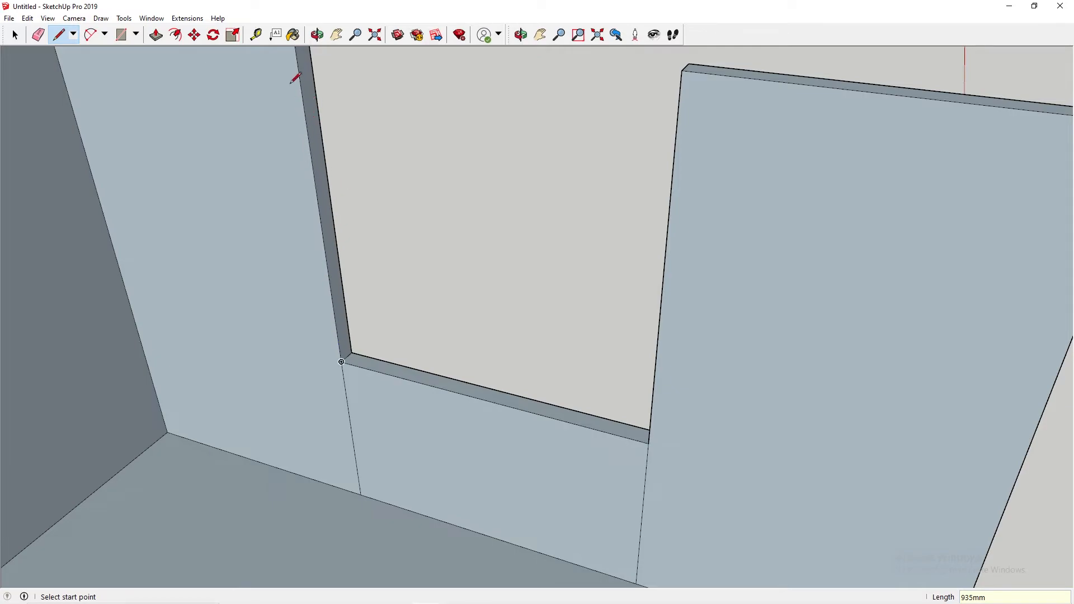
{"action": "scroll", "coordinate": [306, 63], "scroll_direction": "down", "scroll_amount": 3}
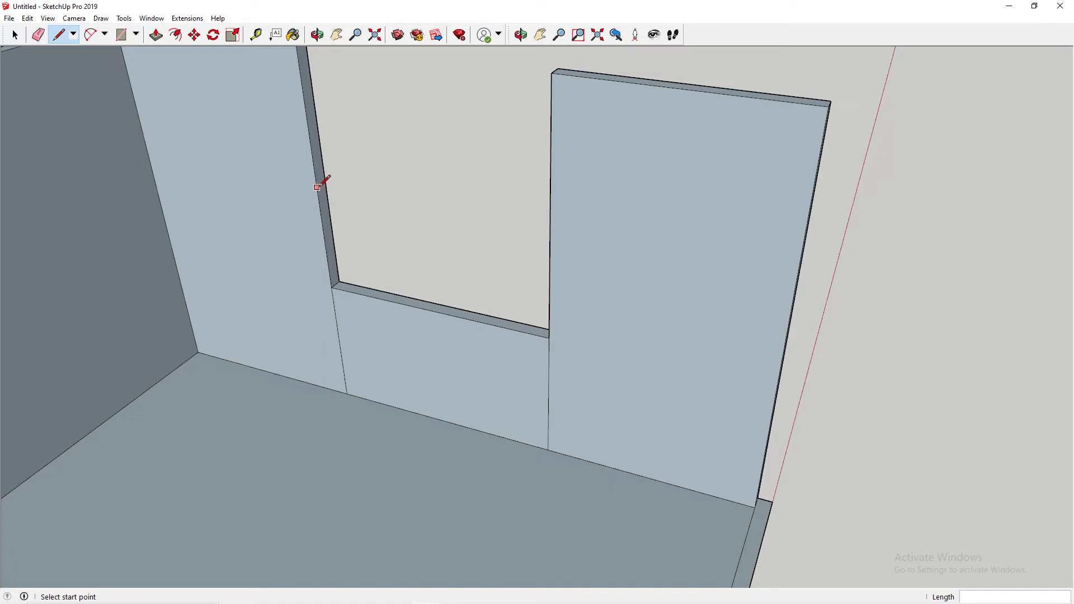
{"action": "left_click", "coordinate": [315, 168]}
{"action": "mouse_move", "coordinate": [333, 145]}
{"action": "middle_mouse_down"}
{"action": "mouse_move", "coordinate": [331, 187]}
{"action": "mouse_move", "coordinate": [358, 254]}
{"action": "mouse_move", "coordinate": [344, 240]}
{"action": "middle_mouse_up"}
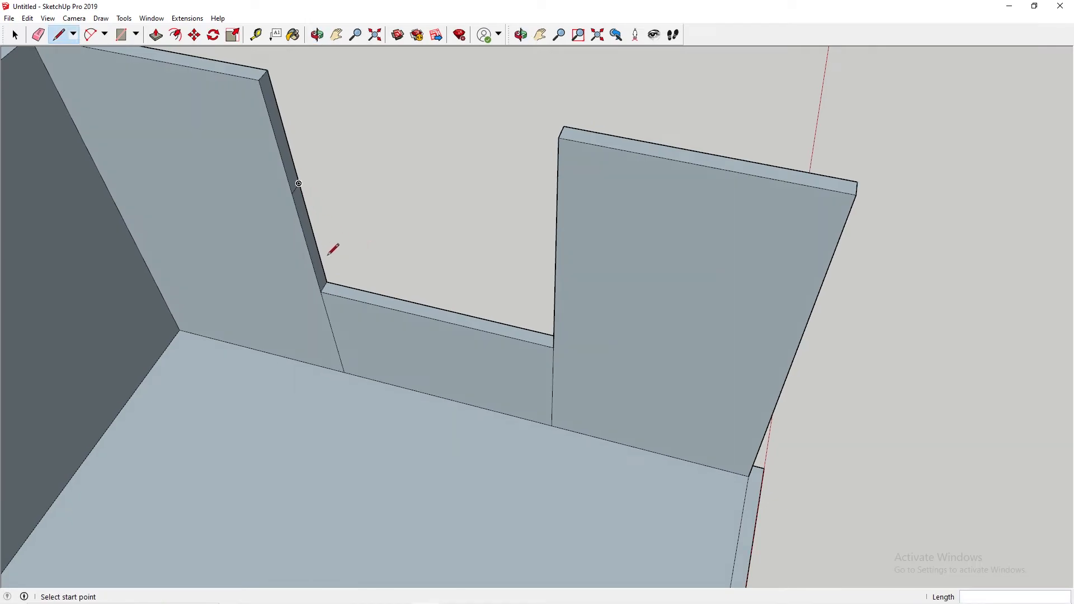
Step: Mark 935 mm above the sill on the front section's jamb and draw a matching line across its thickness
{"action": "mouse_move", "coordinate": [438, 233]}
{"action": "middle_mouse_down"}
{"action": "mouse_move", "coordinate": [567, 258]}
{"action": "mouse_move", "coordinate": [607, 297]}
{"action": "middle_mouse_up"}
{"action": "left_click", "coordinate": [563, 331]}
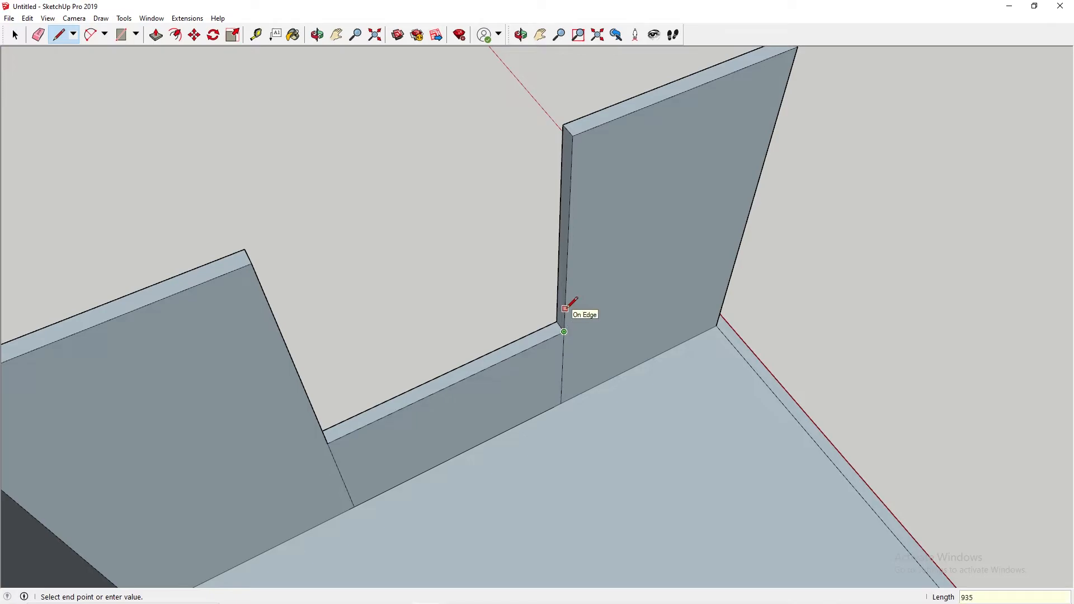
{"action": "key", "text": "Escape"}
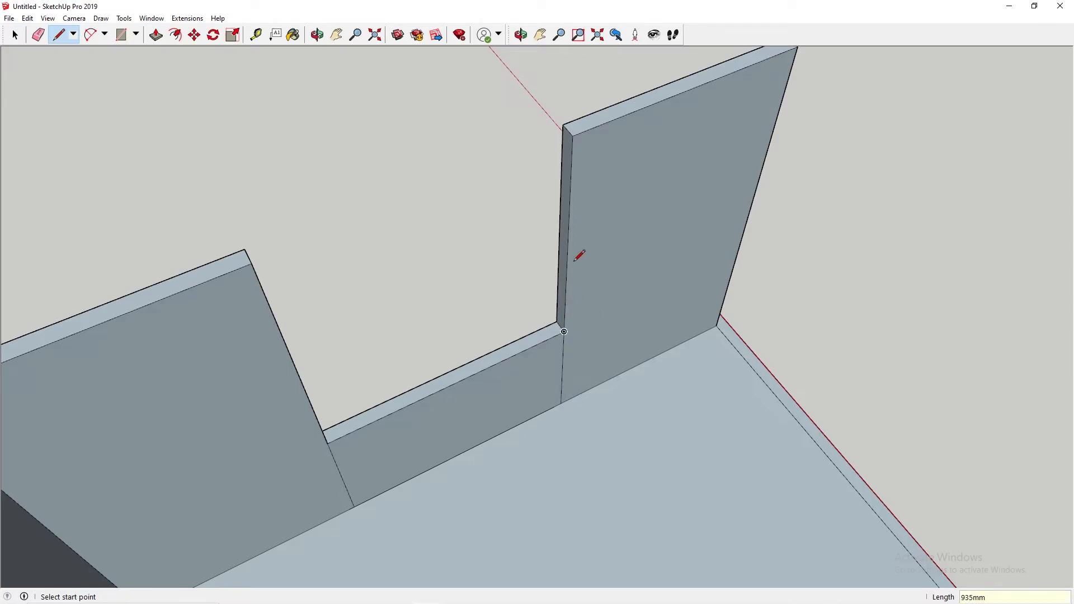
{"action": "left_click", "coordinate": [568, 241]}
{"action": "key", "text": "Escape"}
Step: Push/Pull the lower jamb faces on both sides of the window opening 50 mm into the opening
{"action": "middle_click_drag", "start_coordinate": [557, 233], "coordinate": [287, 184]}
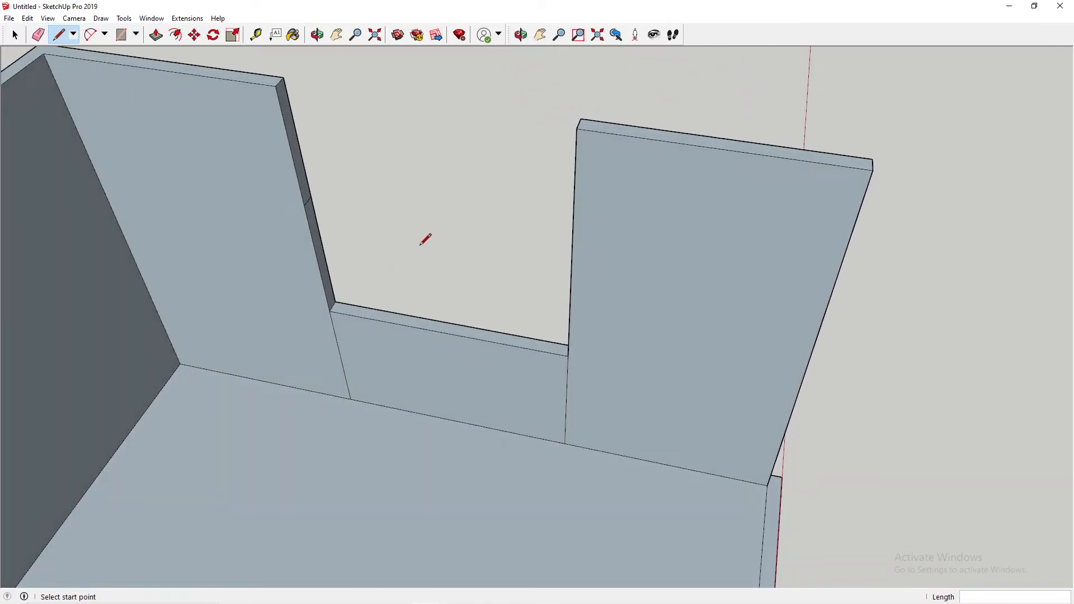
{"action": "key", "text": "p"}
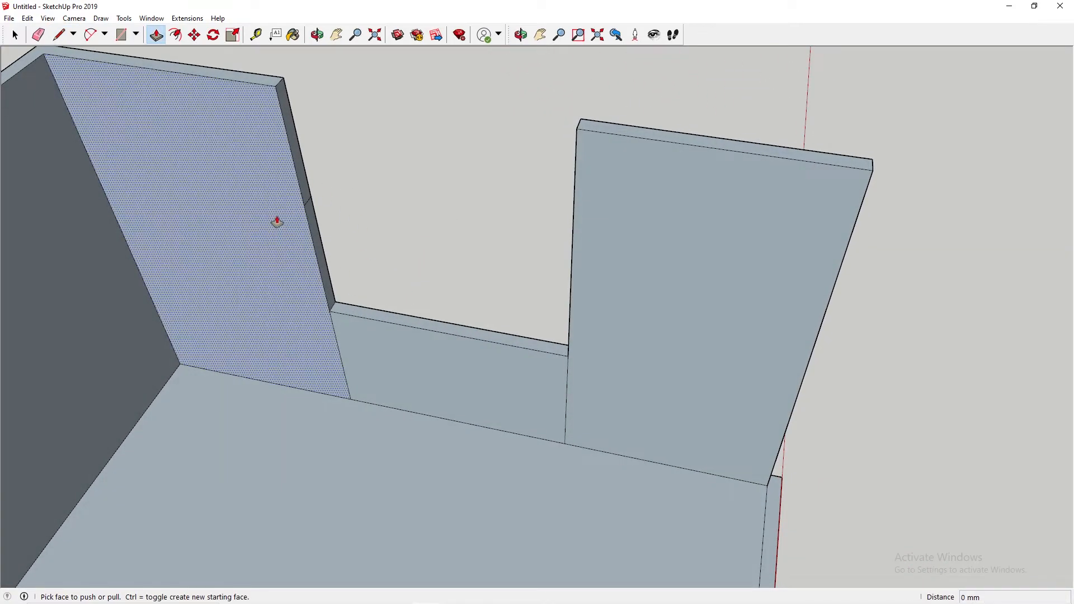
{"action": "left_click", "coordinate": [314, 230]}
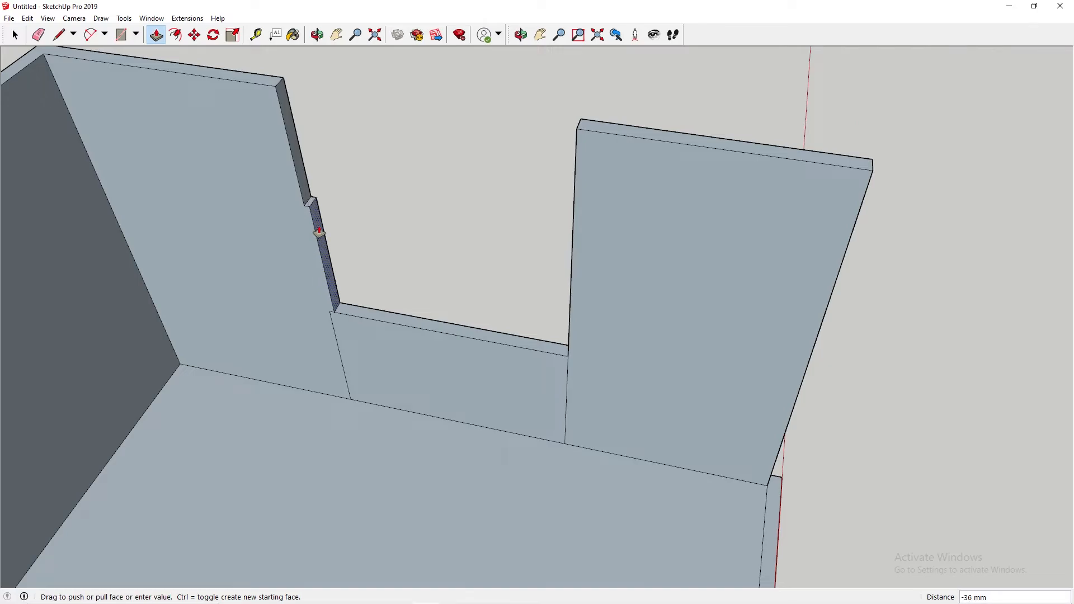
{"action": "key", "text": "Return"}
{"action": "middle_click_drag", "start_coordinate": [323, 224], "coordinate": [518, 261]}
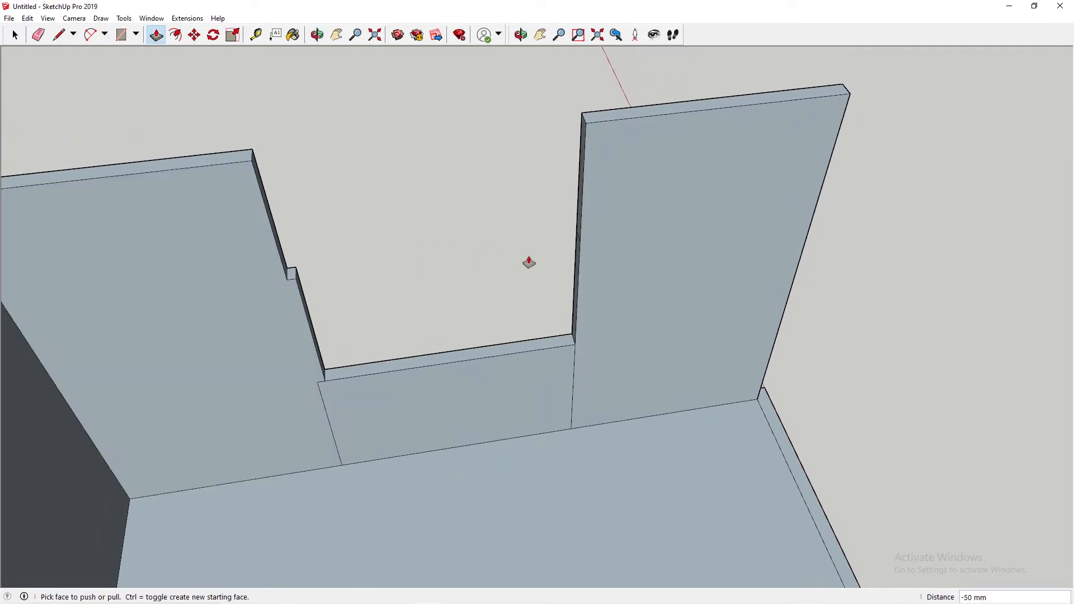
{"action": "left_click", "coordinate": [573, 255]}
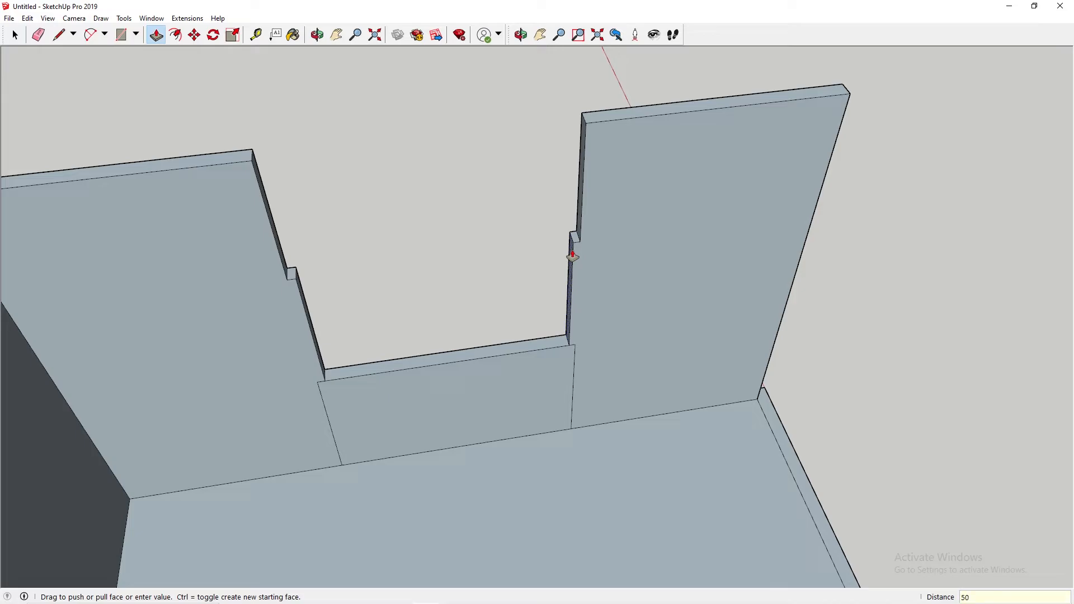
{"action": "key", "text": "Return"}
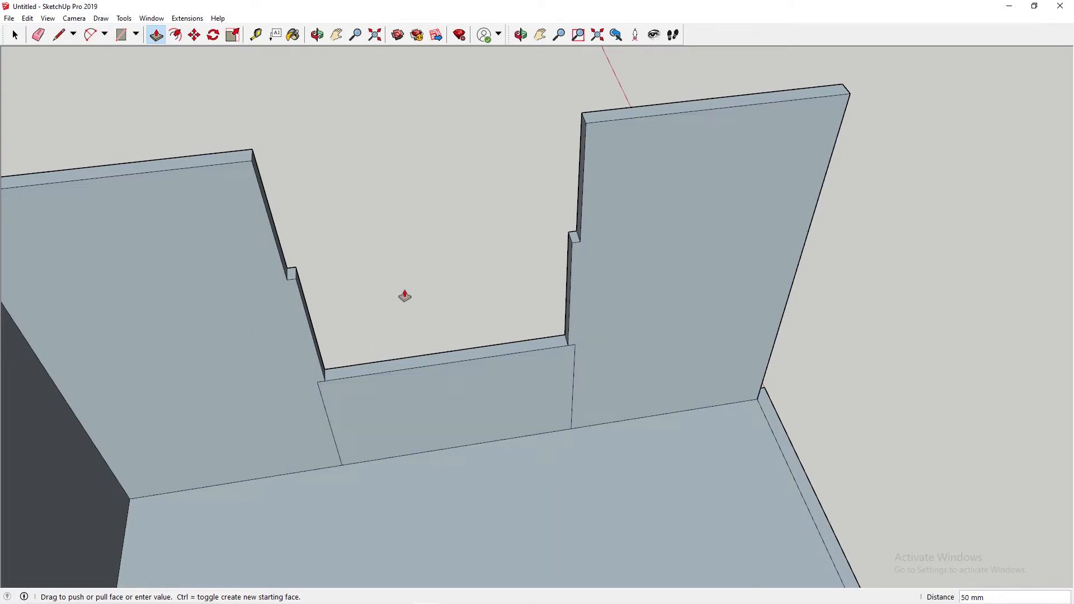
Step: Select the distant window model and move it close to the set, beside the right wall
{"action": "middle_click_drag", "start_coordinate": [422, 156], "coordinate": [433, 180], "text": "shift"}
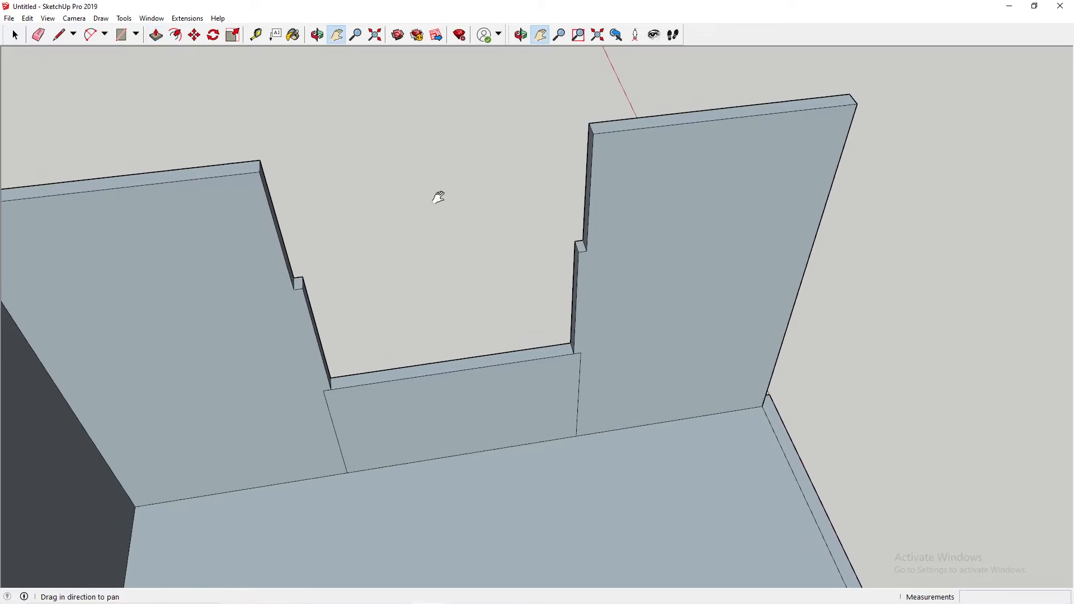
{"action": "left_click_drag", "start_coordinate": [432, 179], "coordinate": [458, 364]}
{"action": "scroll", "coordinate": [423, 263], "scroll_direction": "down", "scroll_amount": 4}
{"action": "left_click_drag", "start_coordinate": [400, 223], "coordinate": [505, 321]}
{"action": "middle_click_drag", "start_coordinate": [616, 250], "coordinate": [318, 194]}
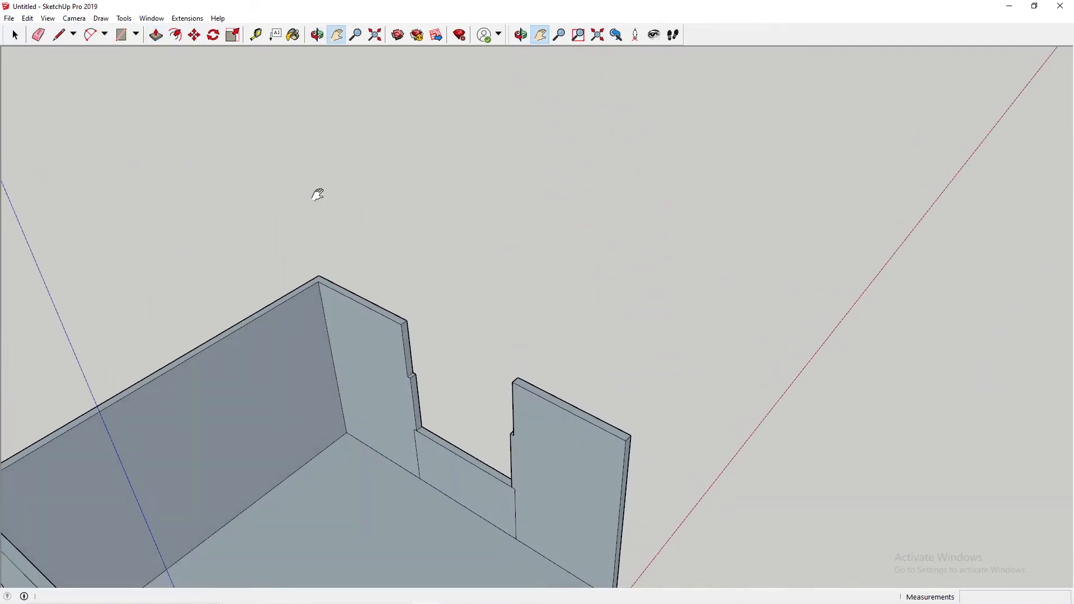
{"action": "left_click_drag", "start_coordinate": [318, 194], "coordinate": [556, 250]}
{"action": "middle_click_drag", "start_coordinate": [556, 249], "coordinate": [454, 237]}
{"action": "scroll", "coordinate": [454, 237], "scroll_direction": "down", "scroll_amount": 3}
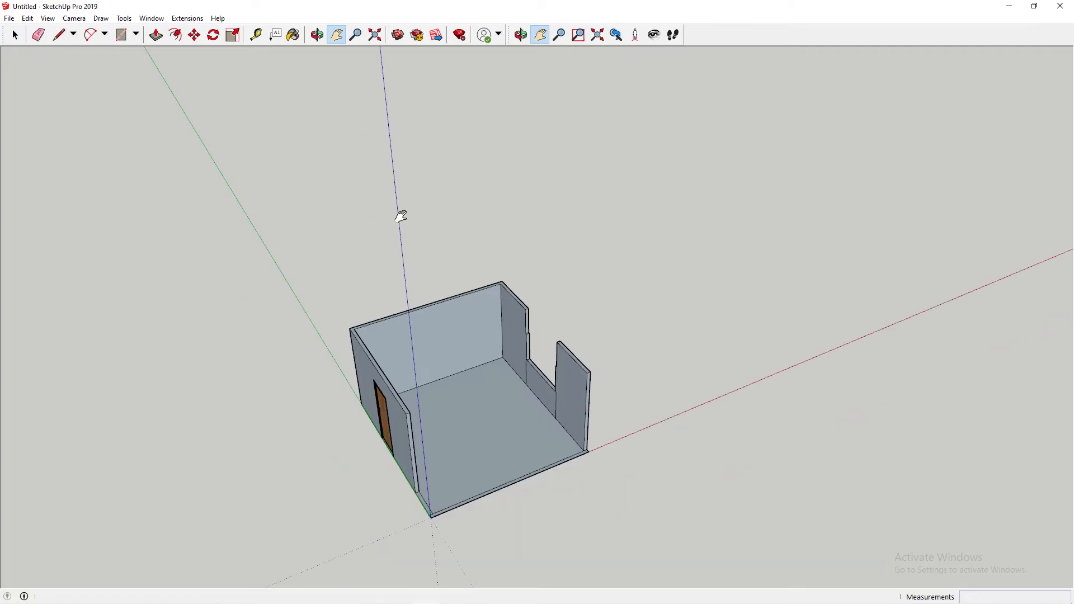
{"action": "left_click_drag", "start_coordinate": [409, 218], "coordinate": [508, 367]}
{"action": "scroll", "coordinate": [343, 89], "scroll_direction": "up", "scroll_amount": 3}
{"action": "key", "text": "space"}
{"action": "left_click", "coordinate": [342, 69]}
{"action": "key", "text": "m"}
{"action": "left_click", "coordinate": [343, 75]}
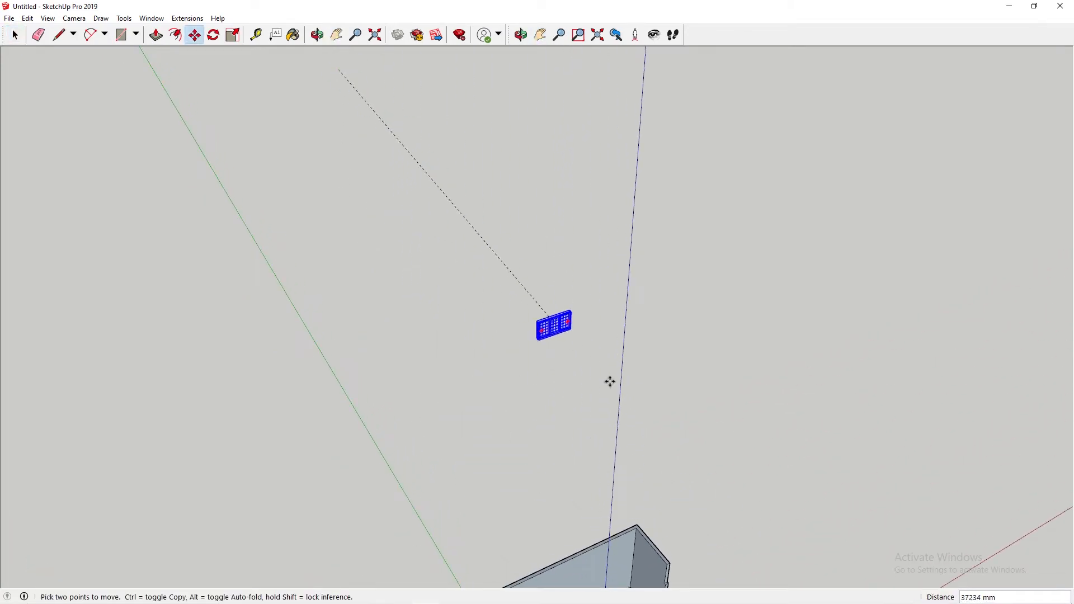
{"action": "left_click", "coordinate": [760, 559]}
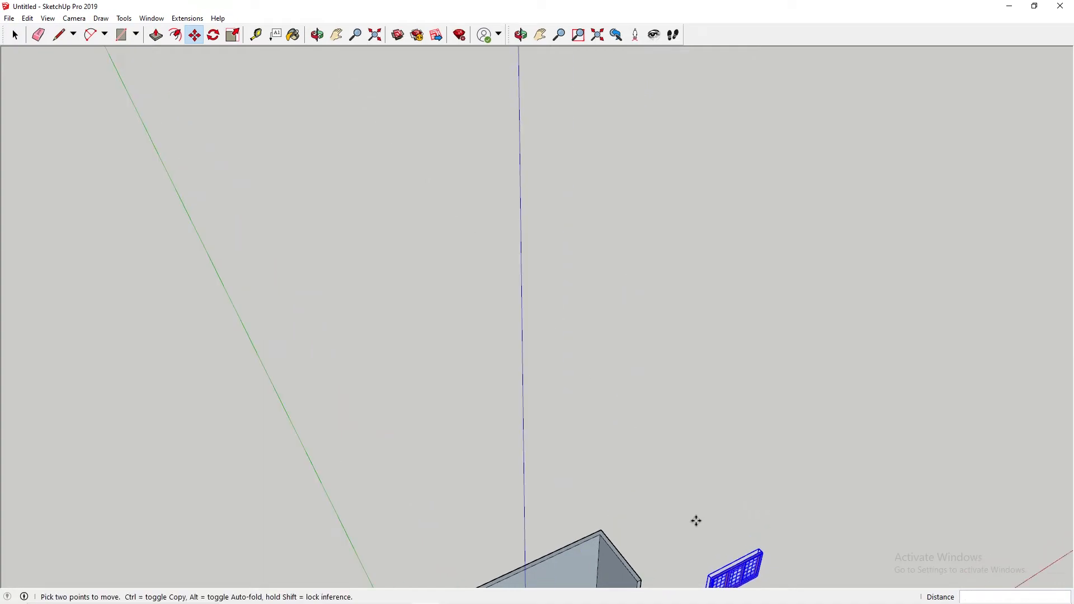
Step: Rotate the window model 90 degrees about its vertical axis so it runs parallel to the right wall
{"action": "key", "text": "h"}
{"action": "left_click_drag", "start_coordinate": [677, 501], "coordinate": [557, 202]}
{"action": "middle_click_drag", "start_coordinate": [557, 203], "coordinate": [571, 259]}
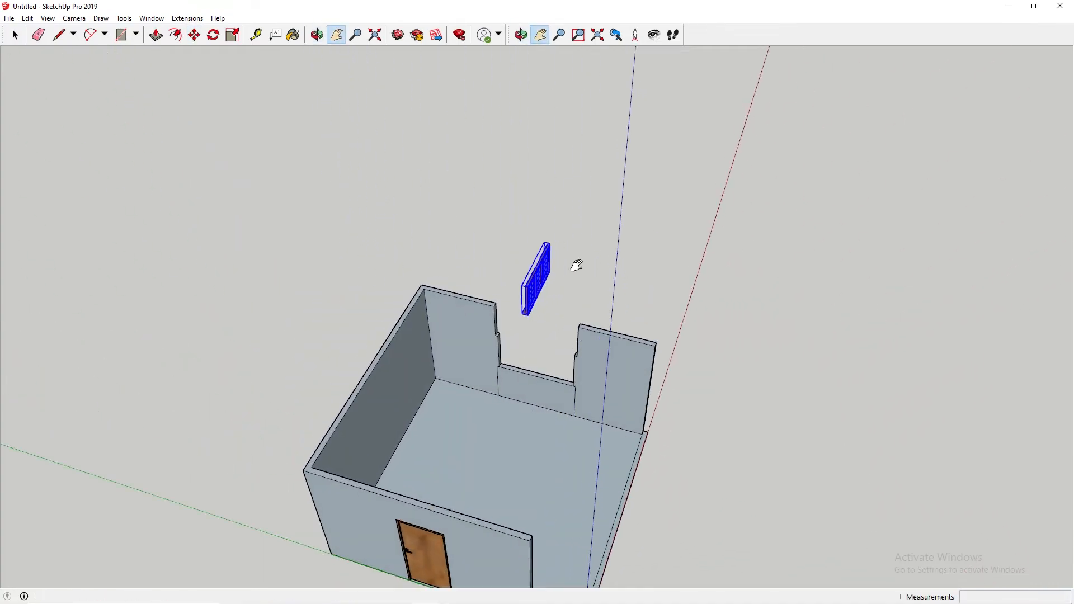
{"action": "scroll", "coordinate": [571, 252], "scroll_direction": "up", "scroll_amount": 5}
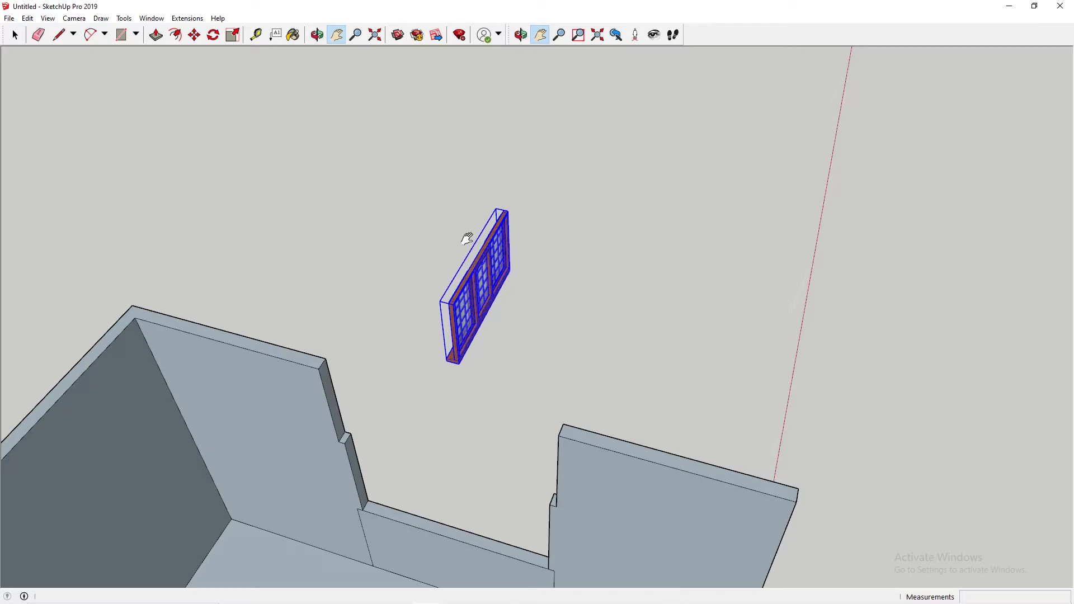
{"action": "key", "text": "m"}
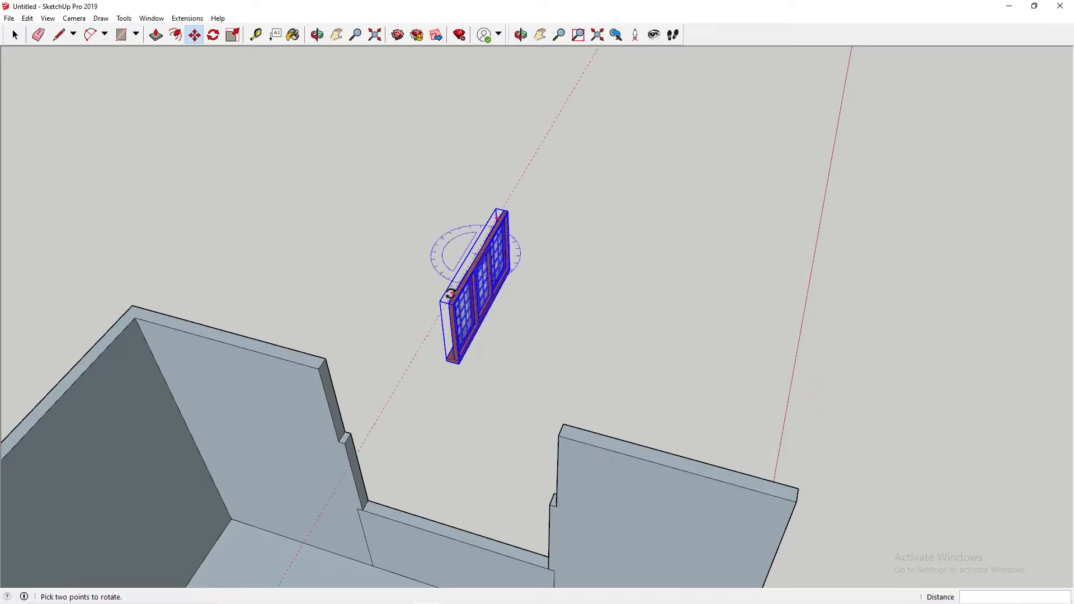
{"action": "left_click", "coordinate": [451, 293]}
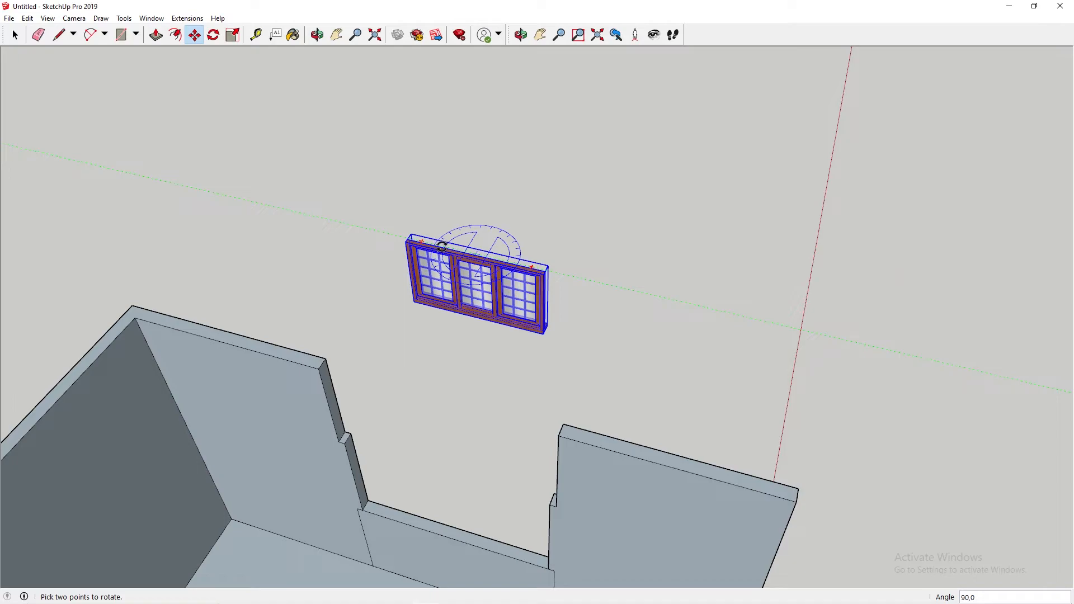
{"action": "left_click", "coordinate": [441, 246]}
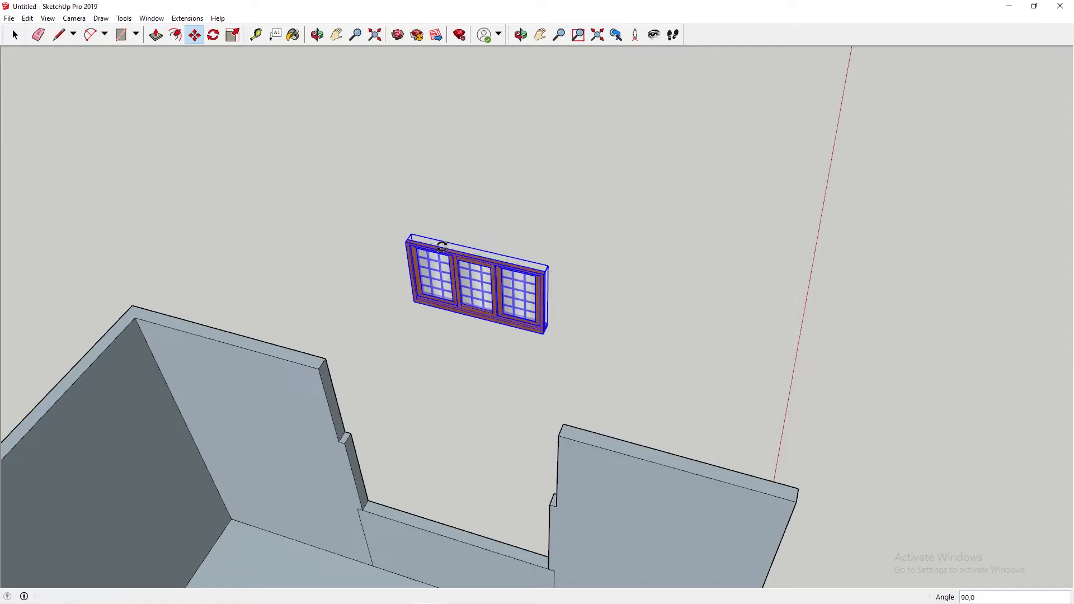
Step: Move the window by its lower corner onto the inner corner of the sill to seat it in the right wall's opening
{"action": "left_click", "coordinate": [413, 303]}
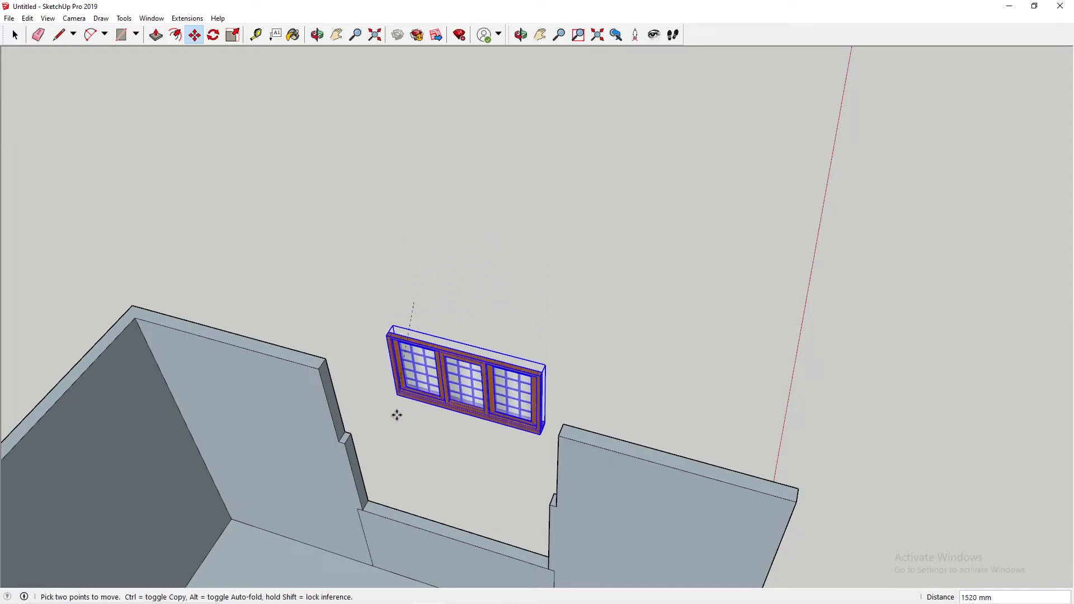
{"action": "left_click", "coordinate": [365, 513]}
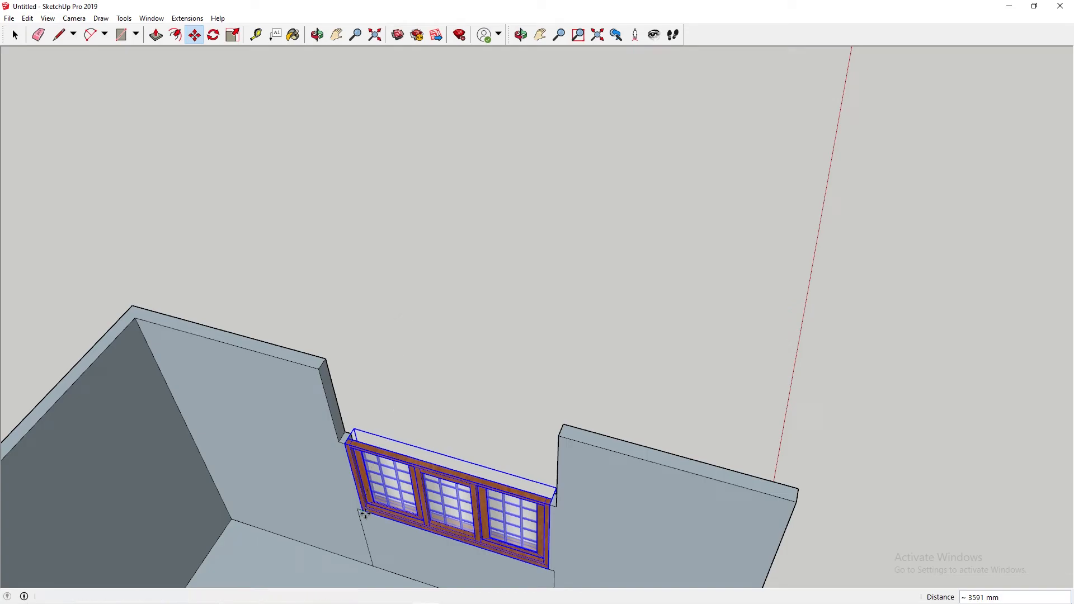
{"action": "scroll", "coordinate": [419, 443], "scroll_direction": "up", "scroll_amount": 2}
{"action": "middle_click_drag", "start_coordinate": [419, 443], "coordinate": [593, 270]}
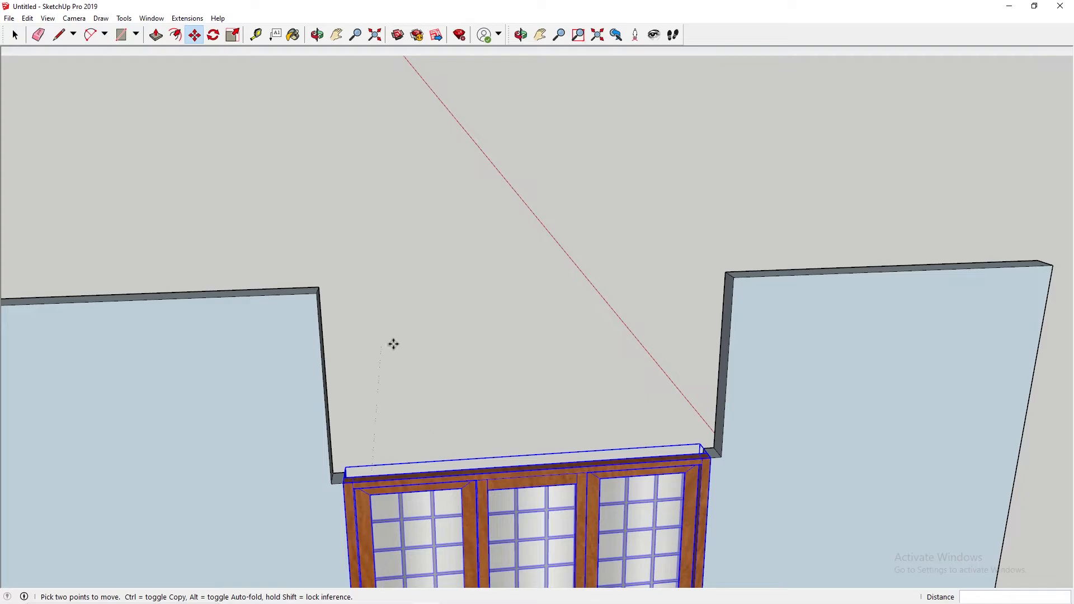
Step: Push/Pull the back section's upper jamb face 1680 mm across the window, and a further 50 mm to meet the front section
{"action": "middle_click_drag", "start_coordinate": [530, 345], "coordinate": [350, 330]}
{"action": "key", "text": "space"}
{"action": "left_click", "coordinate": [347, 344]}
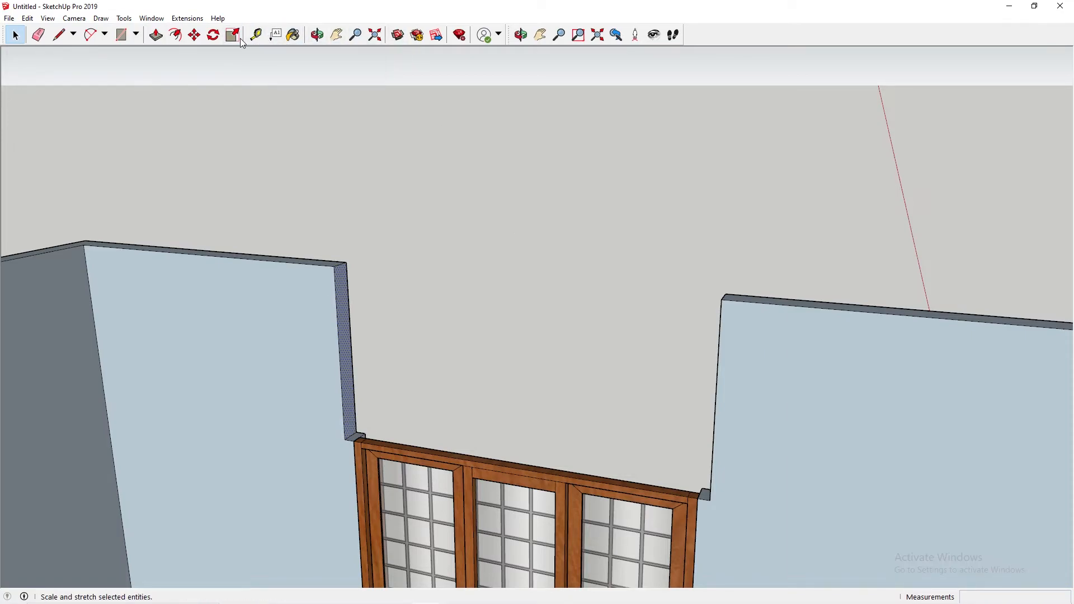
{"action": "left_click", "coordinate": [156, 39]}
{"action": "left_click_drag", "start_coordinate": [343, 326], "coordinate": [726, 304]}
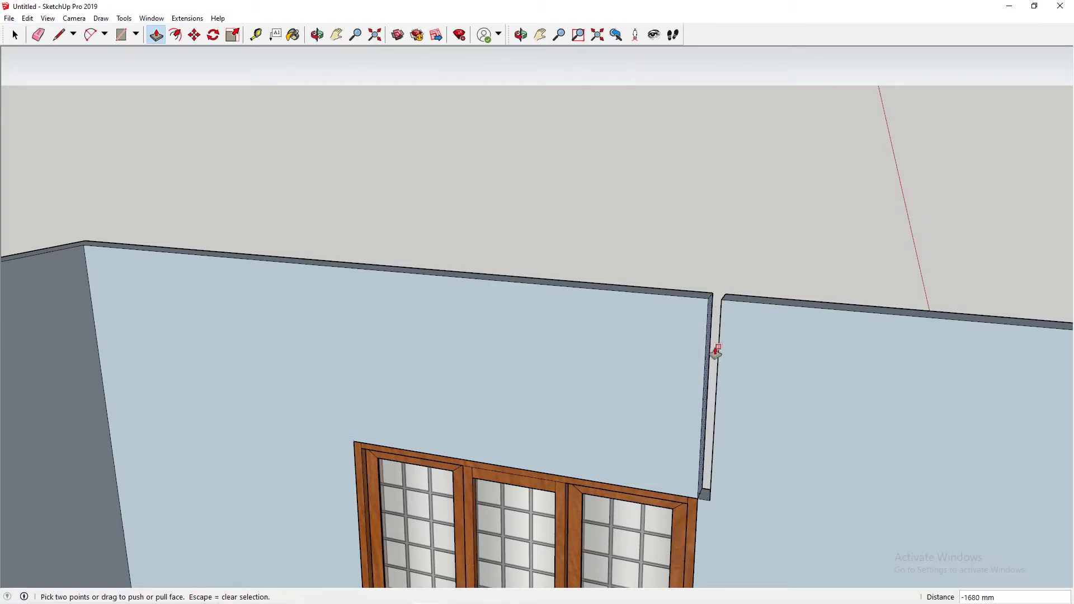
{"action": "left_click_drag", "start_coordinate": [710, 347], "coordinate": [724, 336]}
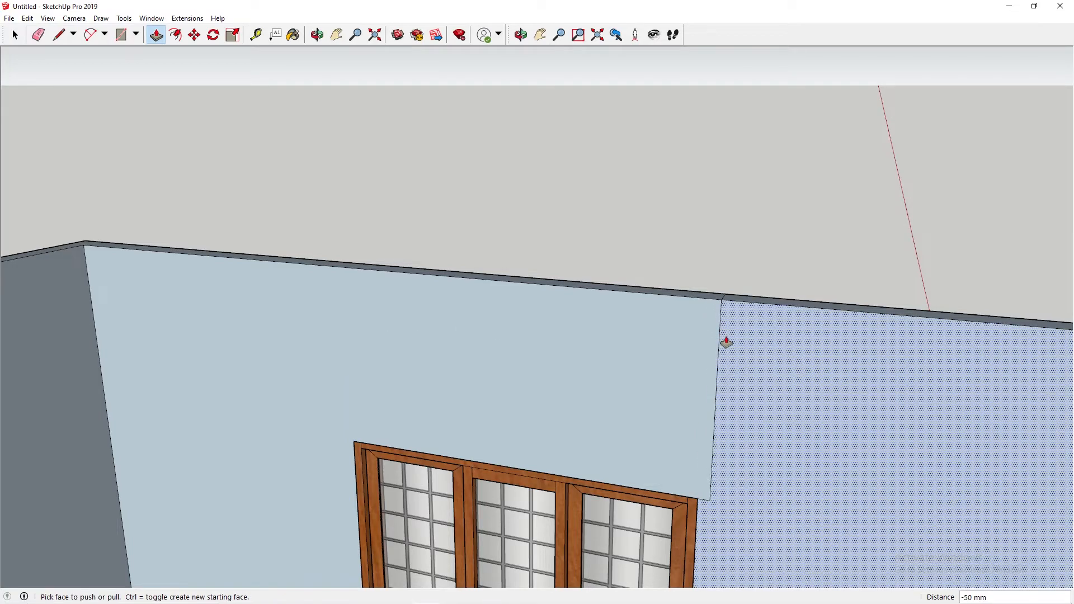
{"action": "key", "text": "space"}
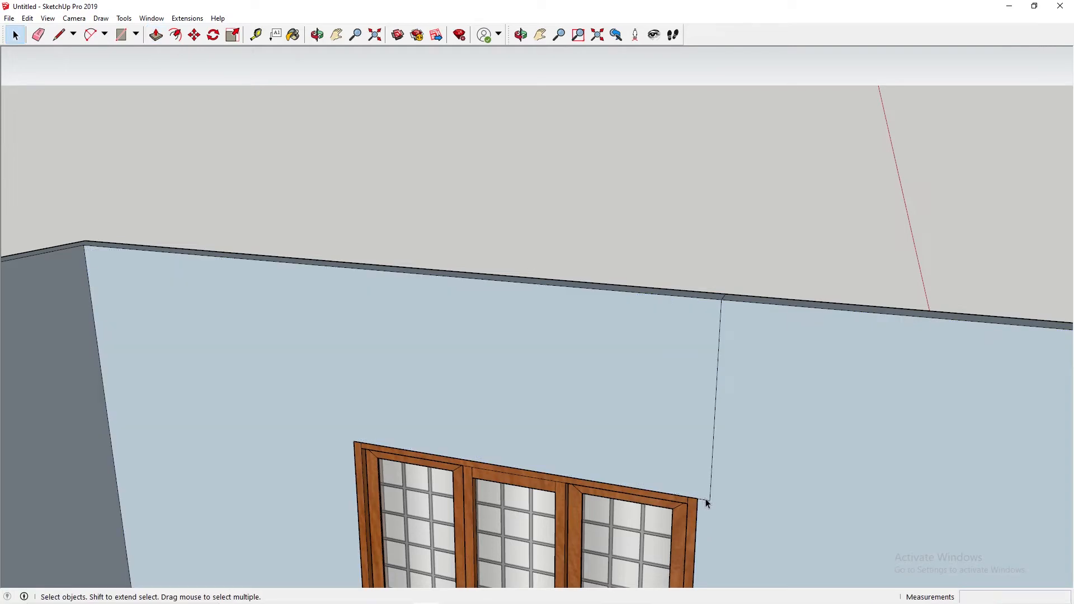
Step: Delete the short horizontal and long vertical leftover edges on the right wall's inner face beside the window's upper corner
{"action": "left_click", "coordinate": [704, 500]}
{"action": "key", "text": "Delete"}
{"action": "left_click", "coordinate": [713, 459]}
{"action": "key", "text": "Delete"}
Step: Delete the leftover seam edges below both lower corners of the window on the right wall's inner face
{"action": "middle_click_drag", "start_coordinate": [773, 292], "coordinate": [584, 385]}
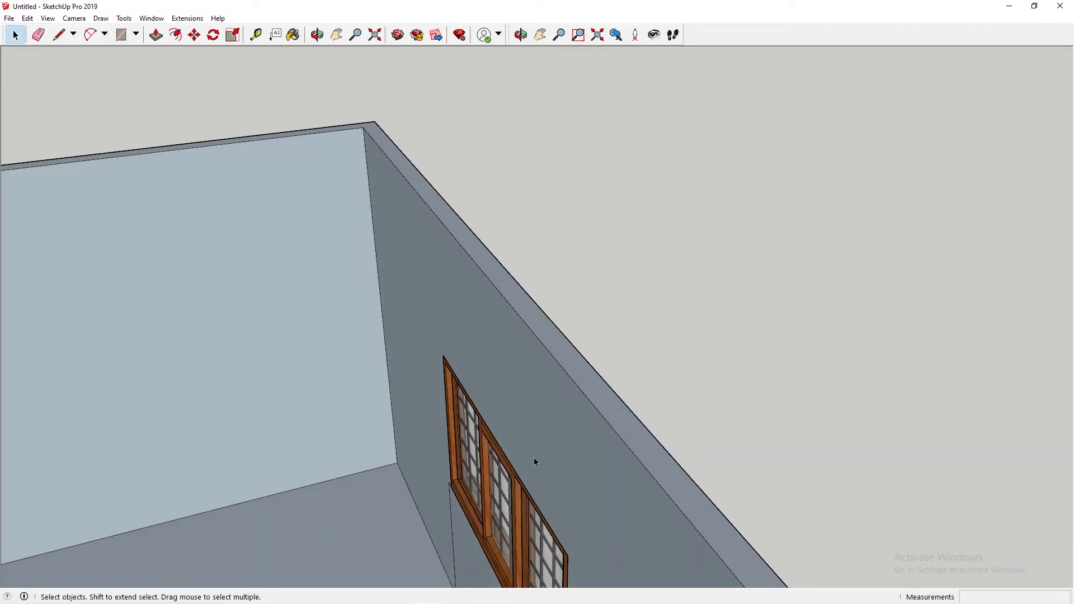
{"action": "middle_click_drag", "start_coordinate": [566, 478], "coordinate": [645, 223], "text": "shift"}
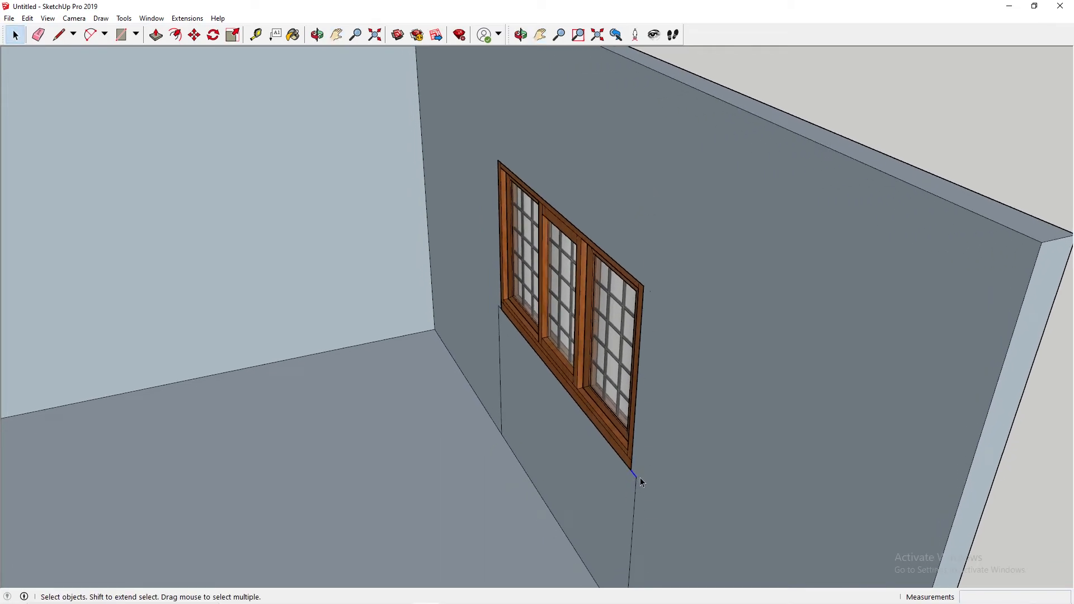
{"action": "key", "text": "Delete"}
{"action": "key", "text": "Delete"}
{"action": "left_click", "coordinate": [499, 316]}
{"action": "key", "text": "Delete"}
Step: Inspect the room with its door and window from the open front and from outside the right wall
{"action": "scroll", "coordinate": [506, 343], "scroll_direction": "down", "scroll_amount": 4}
{"action": "middle_click_drag", "start_coordinate": [561, 384], "coordinate": [448, 381]}
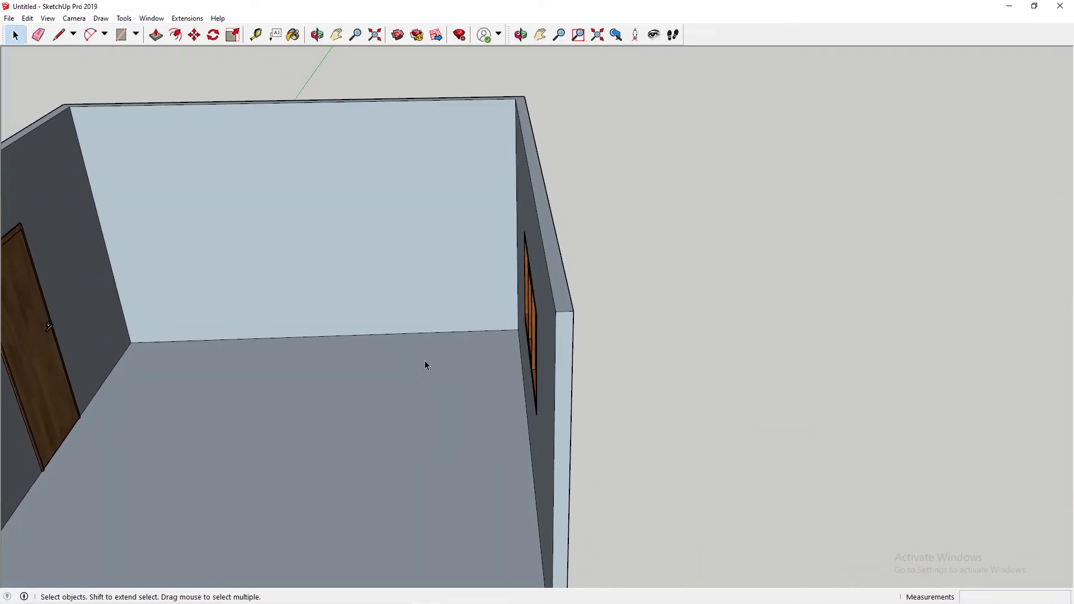
{"action": "middle_click_drag", "start_coordinate": [261, 331], "coordinate": [580, 294], "text": "shift"}
{"action": "middle_click_drag", "start_coordinate": [748, 287], "coordinate": [568, 199]}
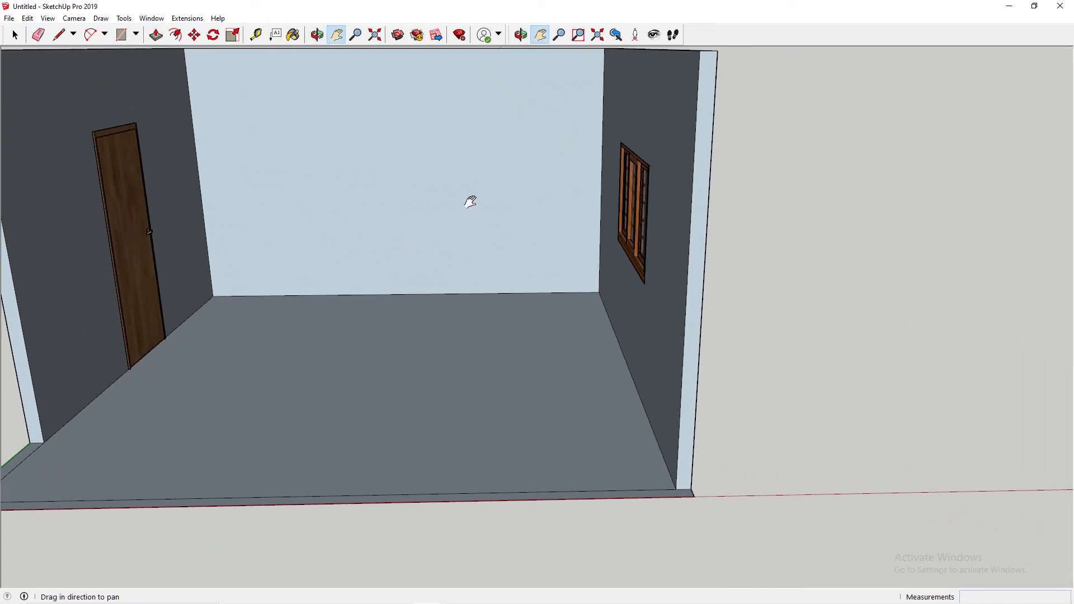
{"action": "scroll", "coordinate": [624, 319], "scroll_direction": "down", "scroll_amount": 3}
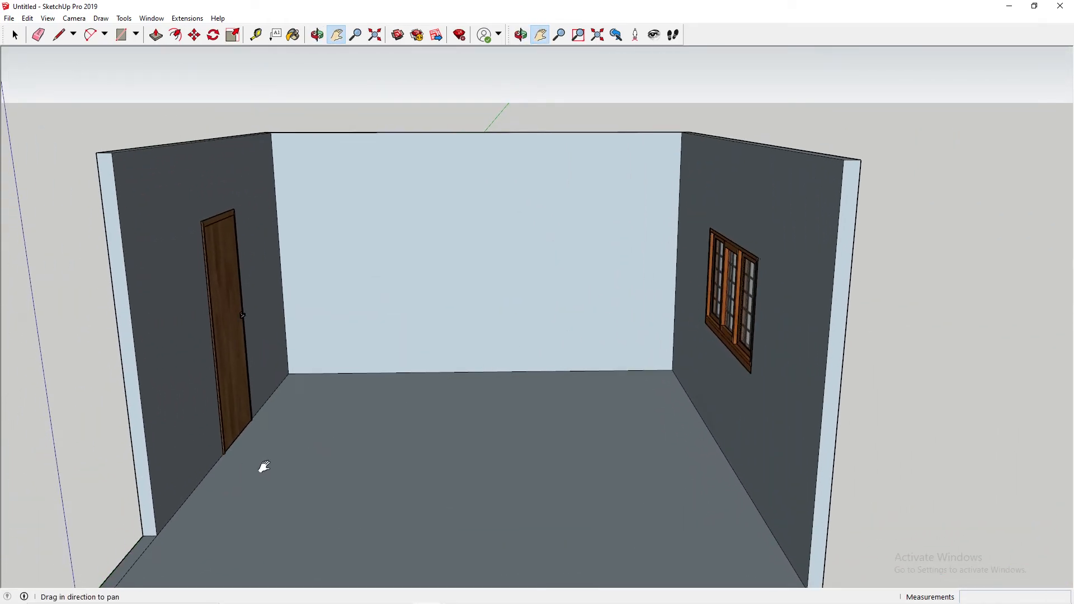
{"action": "middle_click_drag", "start_coordinate": [524, 369], "coordinate": [506, 527]}
{"action": "scroll", "coordinate": [532, 448], "scroll_direction": "down", "scroll_amount": 3}
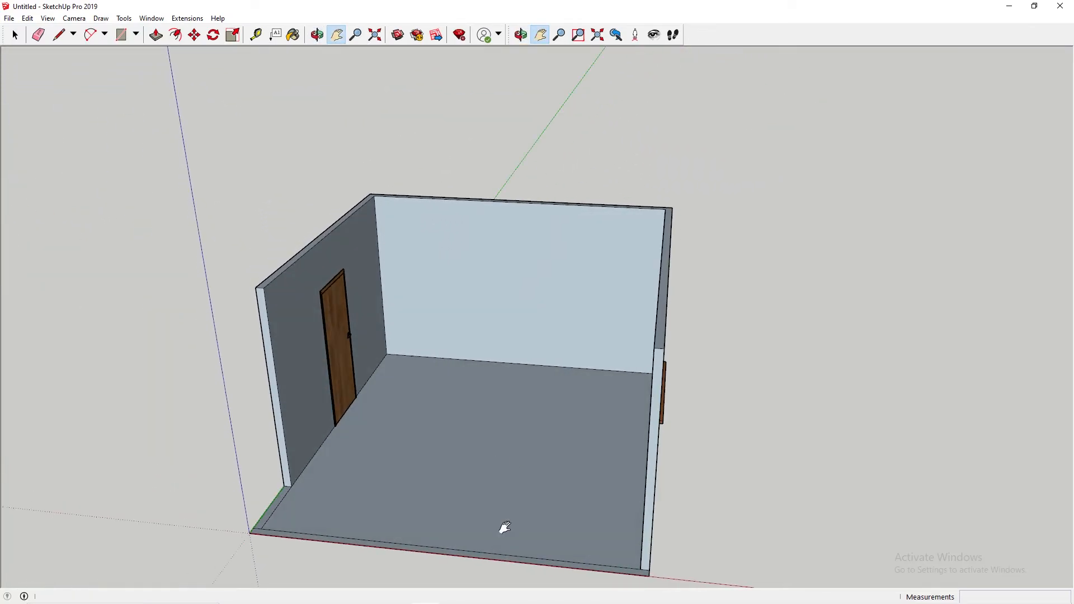
{"action": "middle_click_drag", "start_coordinate": [588, 491], "coordinate": [468, 465]}
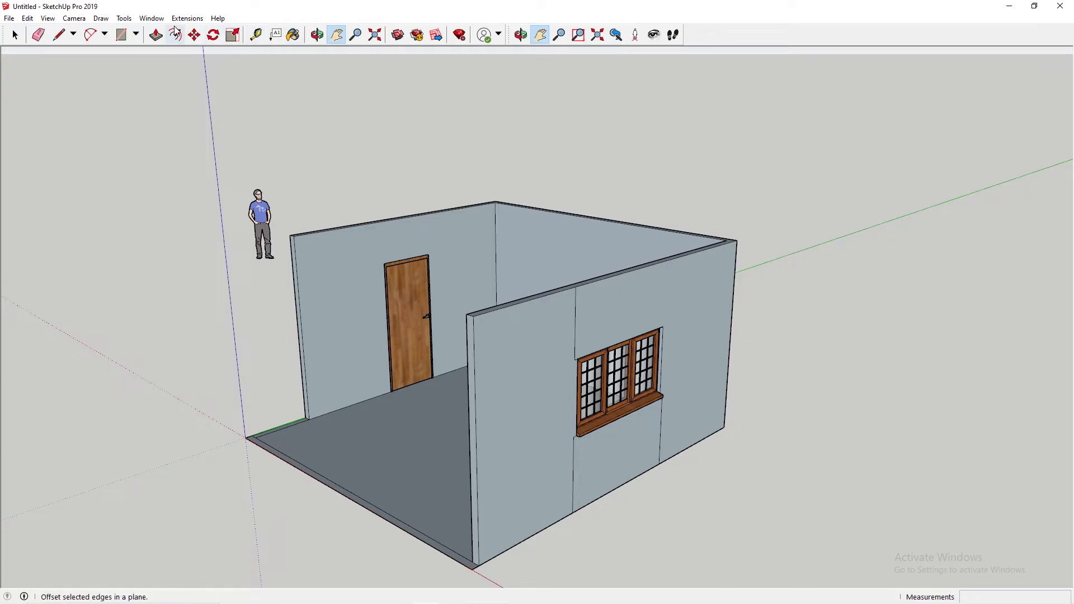
Step: Draw an upright rectangle, 900 mm long and 50 mm high, outward from the base-edge midpoint of the right wall's front section
{"action": "left_click", "coordinate": [58, 35]}
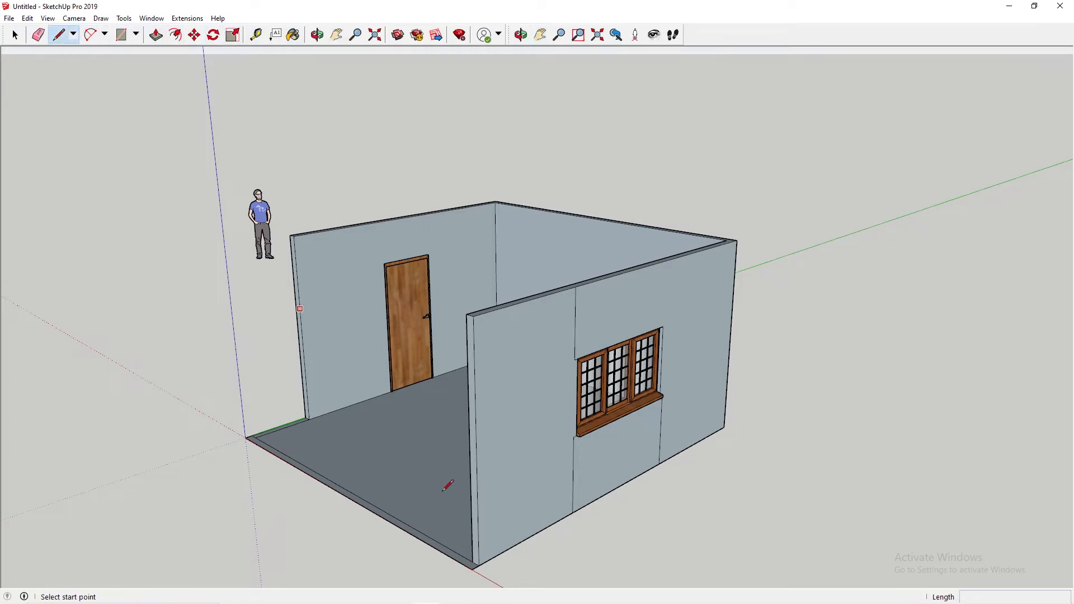
{"action": "left_click", "coordinate": [528, 537]}
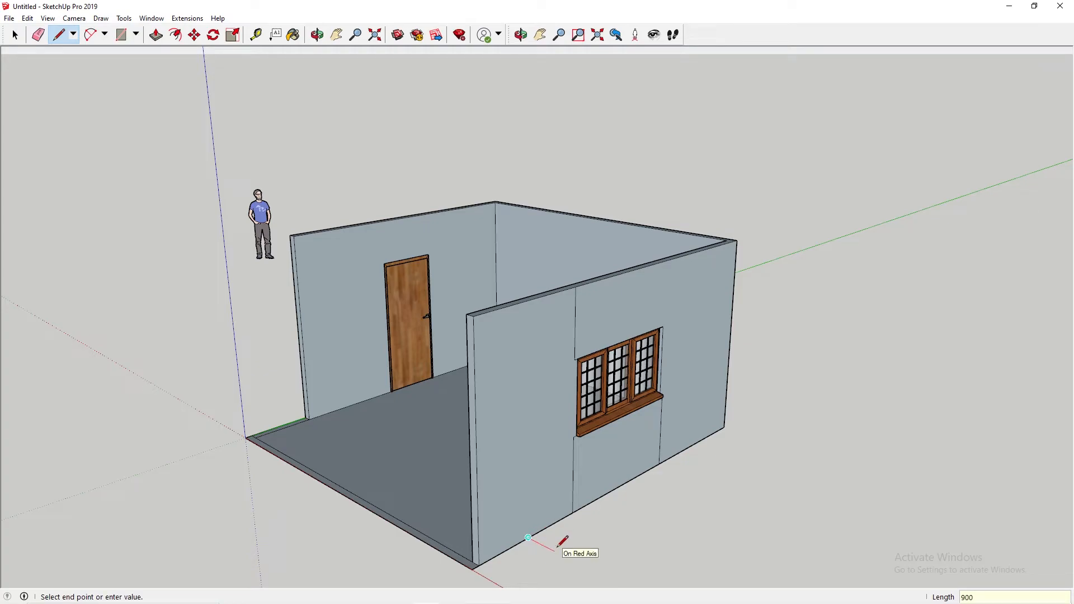
{"action": "key", "text": "Return"}
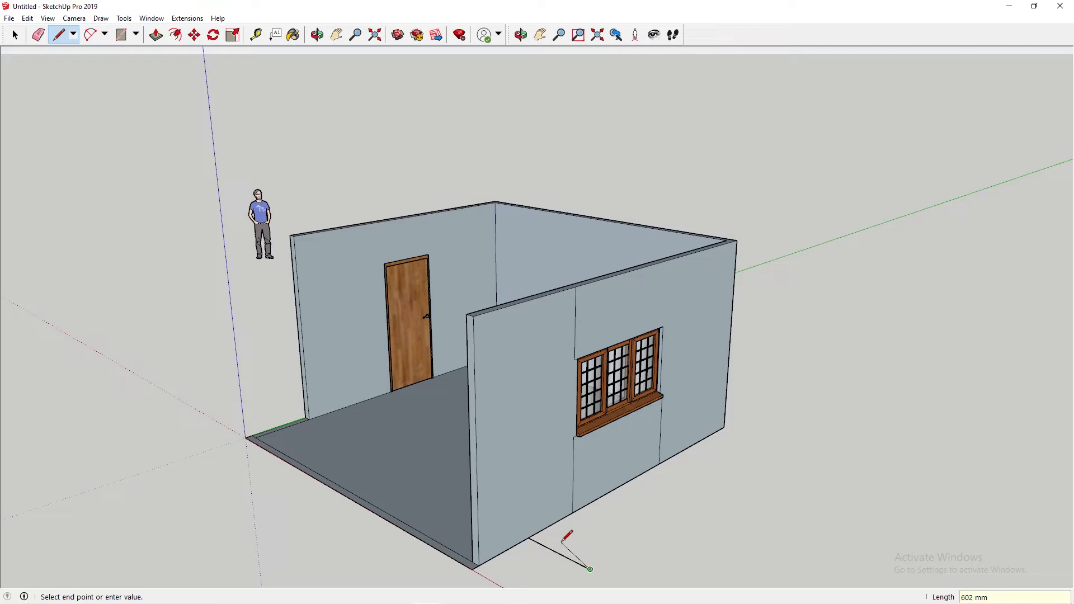
{"action": "middle_click_drag", "start_coordinate": [606, 523], "coordinate": [736, 427]}
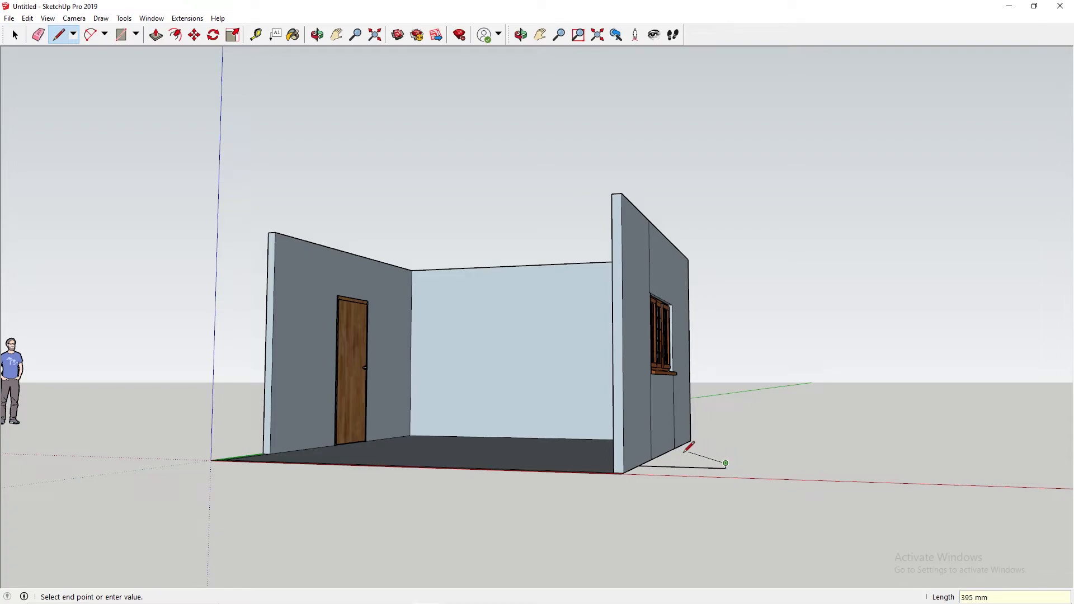
{"action": "scroll", "coordinate": [638, 453], "scroll_direction": "up", "scroll_amount": 4}
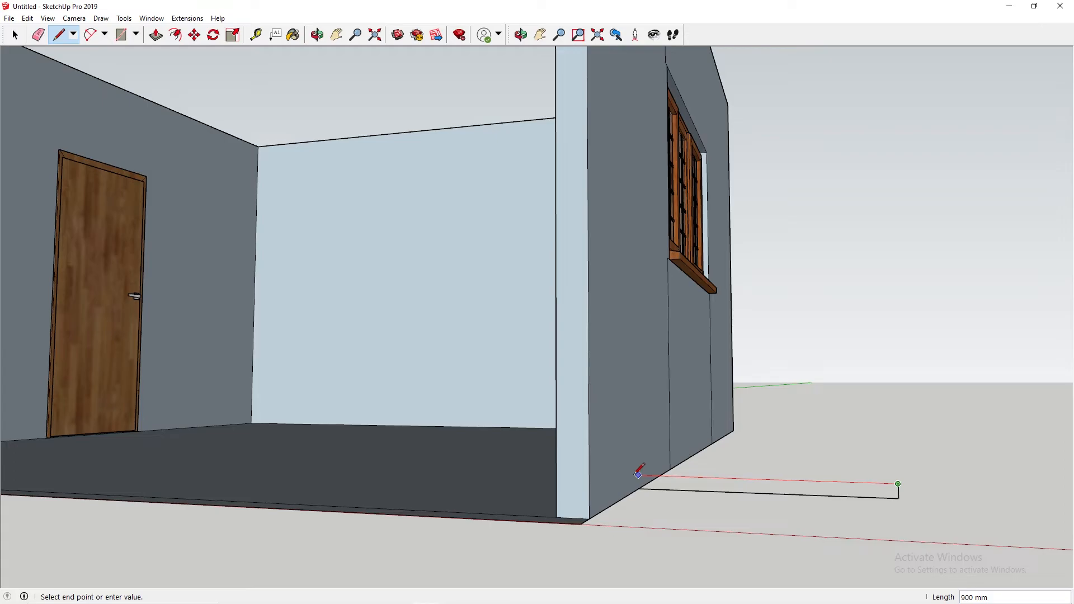
{"action": "left_click", "coordinate": [638, 475]}
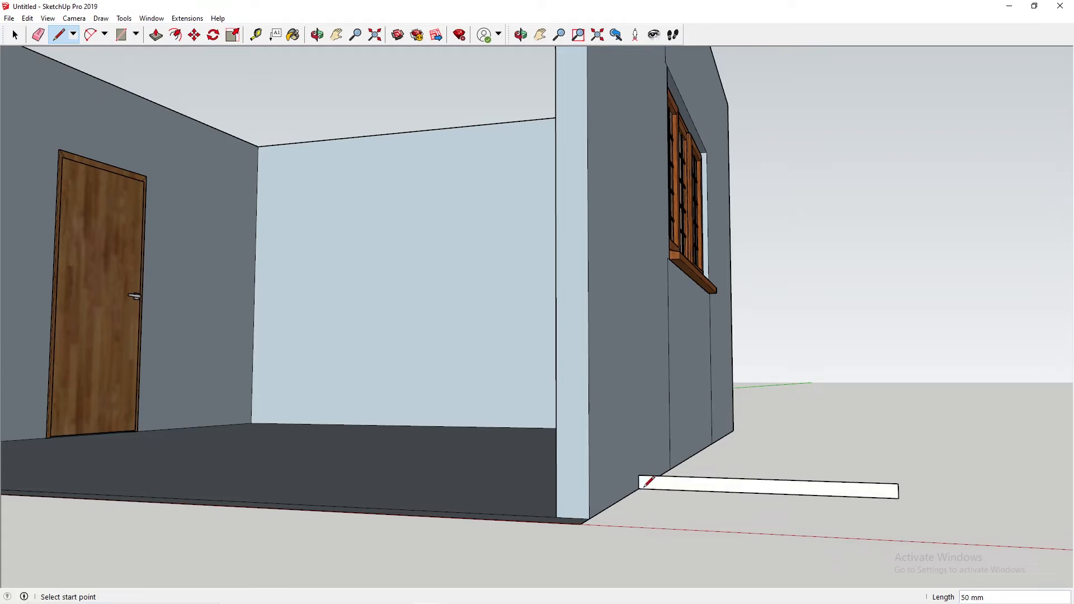
Step: Examine the upright strip outside the right wall and the room's interior from several angles
{"action": "key", "text": "o"}
{"action": "left_click_drag", "start_coordinate": [744, 394], "coordinate": [434, 415]}
{"action": "key", "text": "l"}
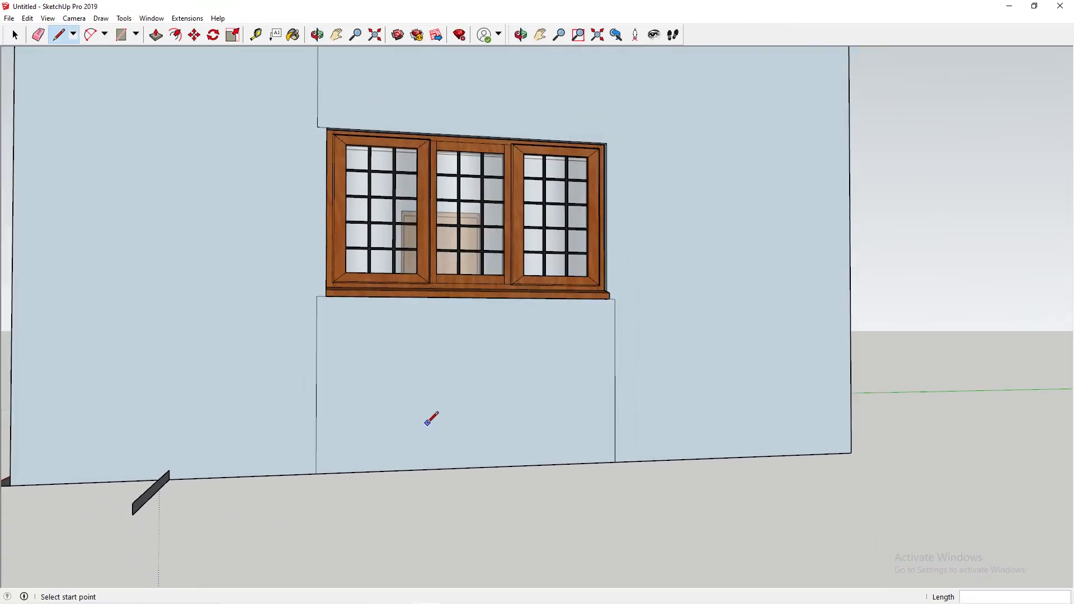
{"action": "scroll", "coordinate": [392, 420], "scroll_direction": "down", "scroll_amount": 3}
{"action": "middle_click_drag", "start_coordinate": [342, 431], "coordinate": [593, 502]}
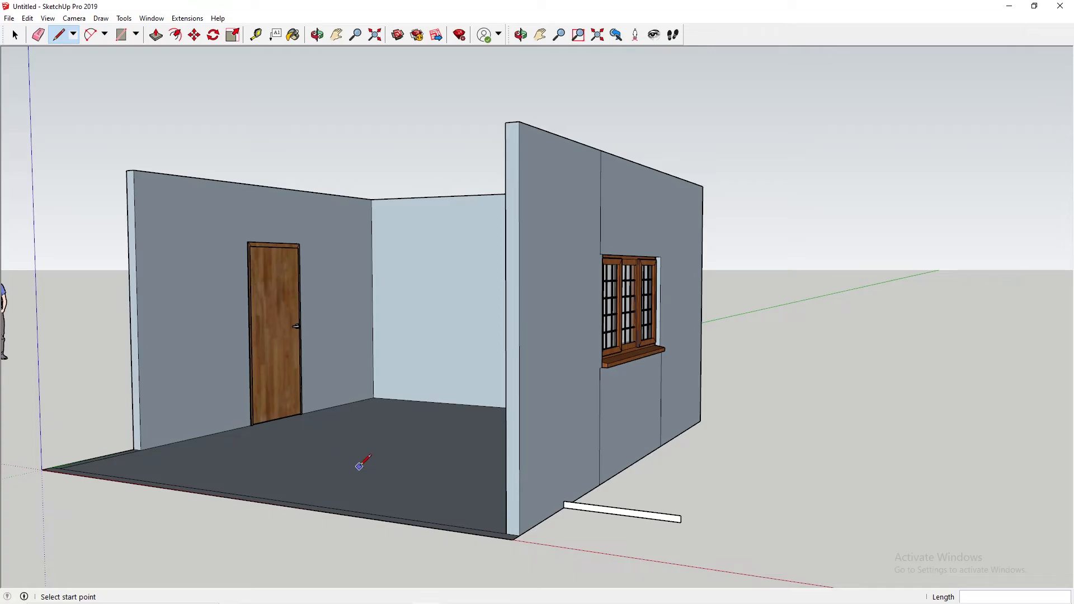
{"action": "middle_click_drag", "start_coordinate": [343, 444], "coordinate": [350, 364]}
{"action": "scroll", "coordinate": [445, 380], "scroll_direction": "up", "scroll_amount": 3}
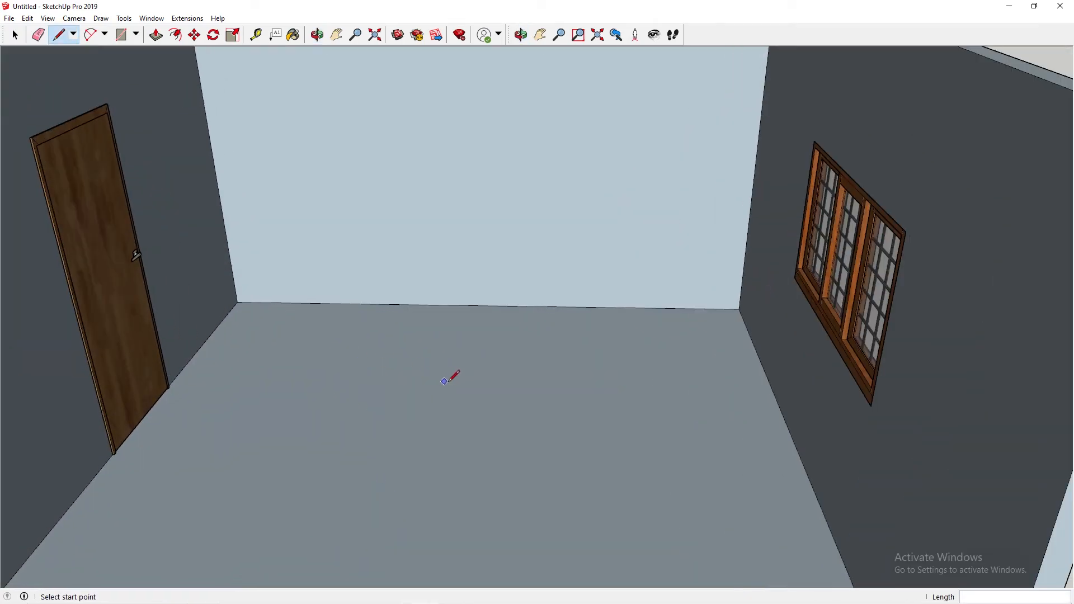
{"action": "scroll", "coordinate": [442, 381], "scroll_direction": "down", "scroll_amount": 5}
{"action": "middle_click_drag", "start_coordinate": [398, 304], "coordinate": [415, 245]}
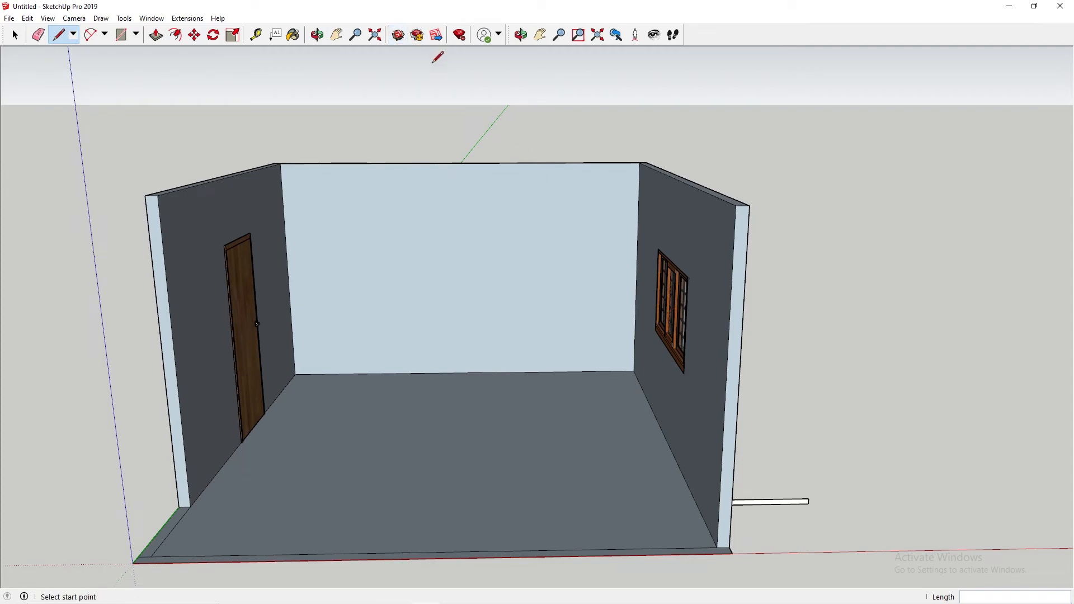
Step: Open the 3D Warehouse, look over its home page and search the models for "couch"
{"action": "left_click", "coordinate": [398, 36]}
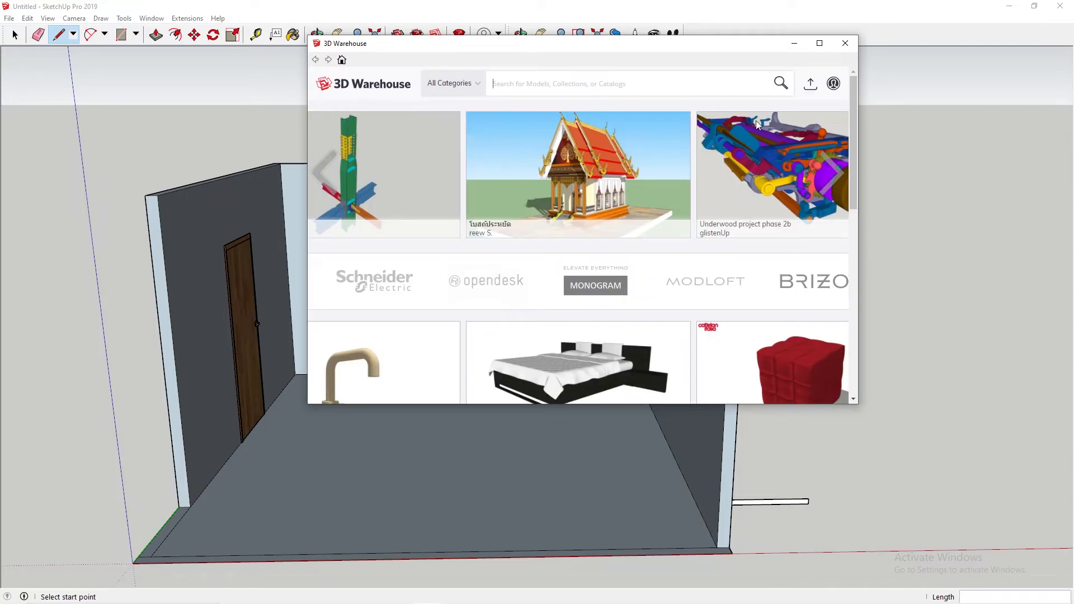
{"action": "scroll", "coordinate": [740, 115], "scroll_direction": "down", "scroll_amount": 15}
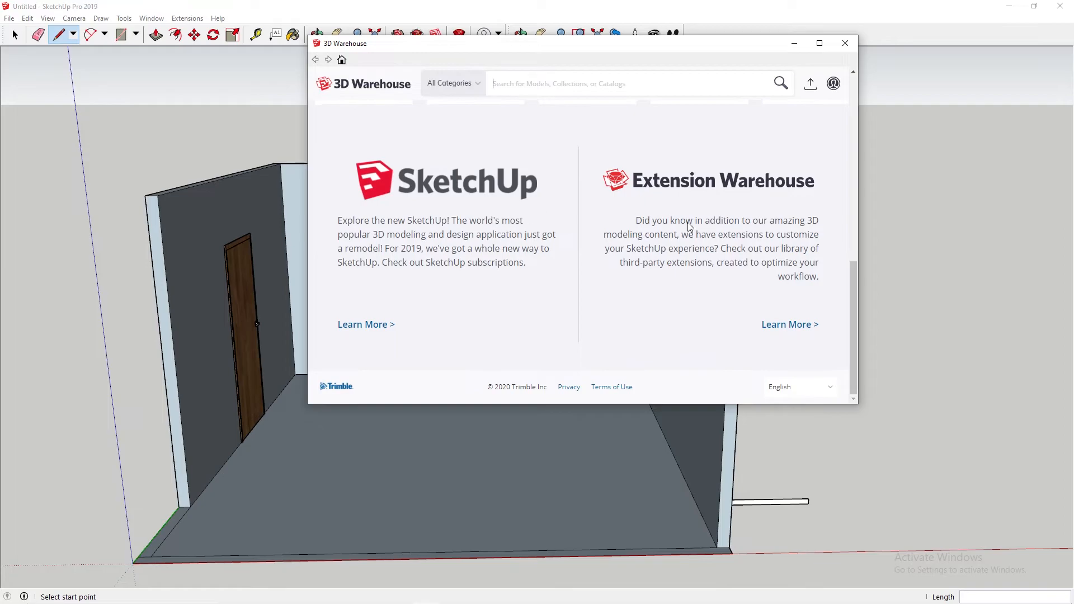
{"action": "scroll", "coordinate": [690, 224], "scroll_direction": "up", "scroll_amount": 10}
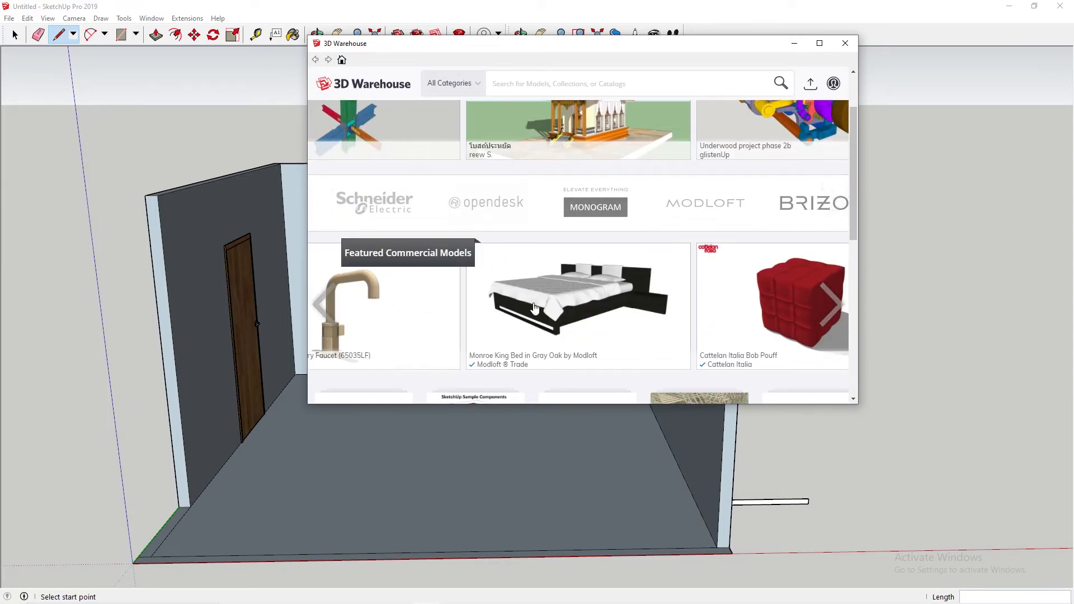
{"action": "scroll", "coordinate": [586, 300], "scroll_direction": "up", "scroll_amount": 2}
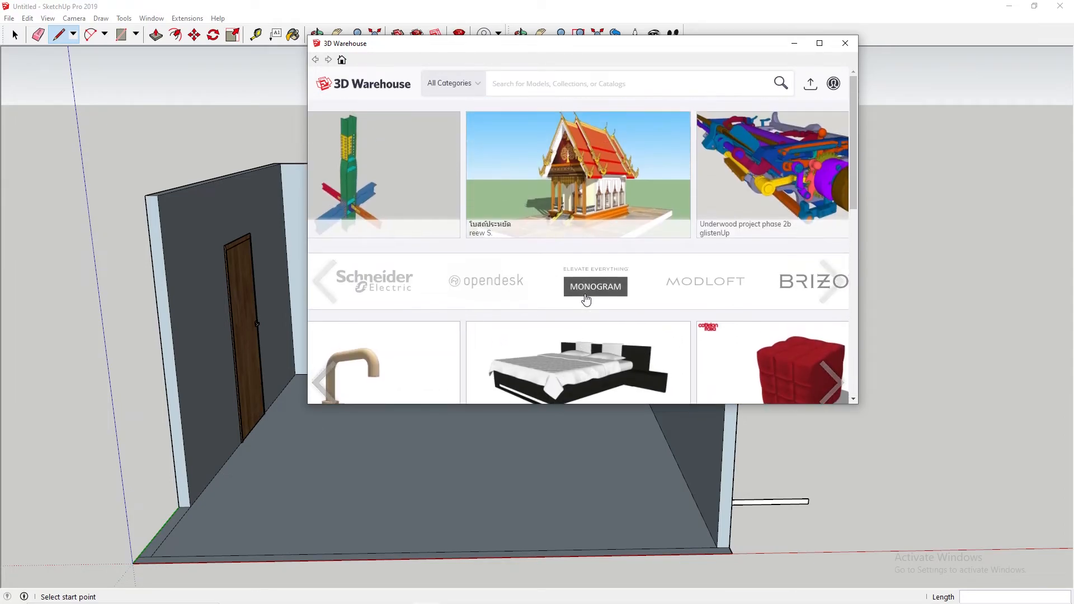
{"action": "type", "text": "couch"}
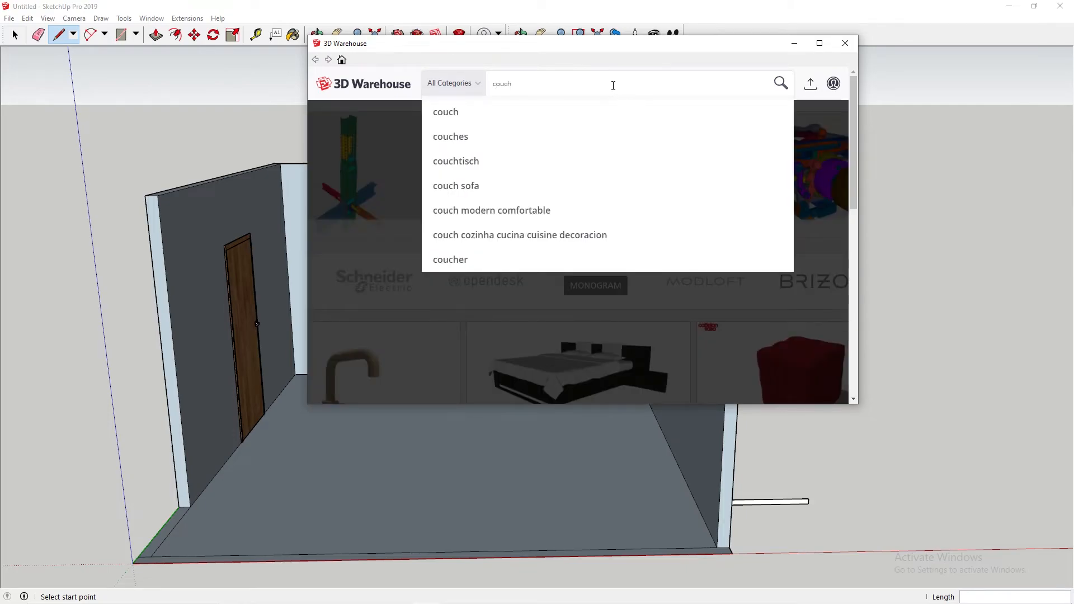
{"action": "key", "text": "Return"}
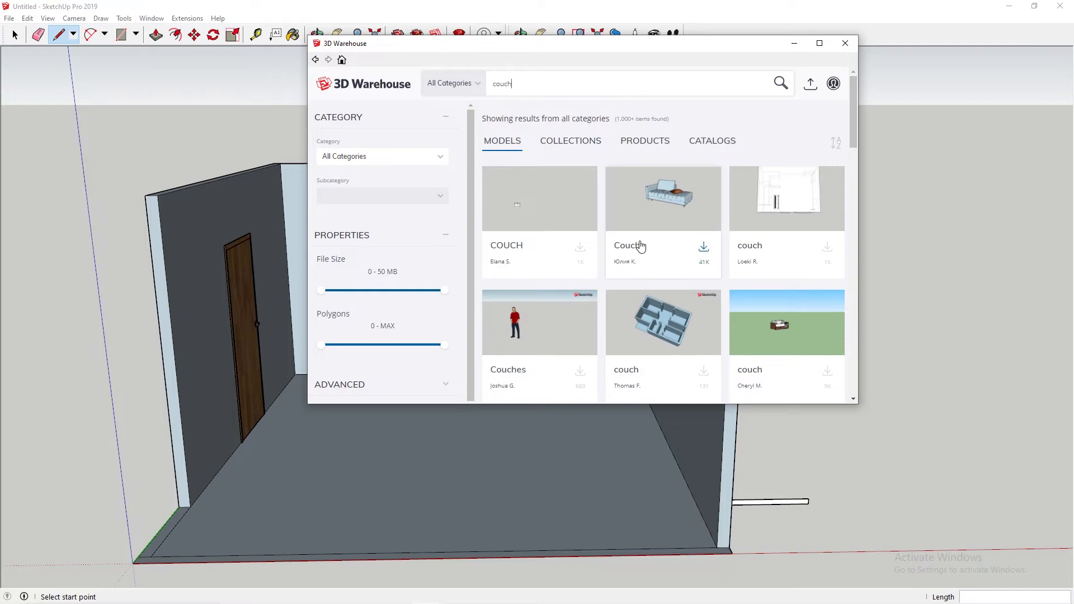
Step: Browse the couch results, try to download the grey rounded-arm sofa without signing in, and close the 3D Warehouse
{"action": "scroll", "coordinate": [655, 218], "scroll_direction": "down", "scroll_amount": 3}
{"action": "scroll", "coordinate": [666, 218], "scroll_direction": "down", "scroll_amount": 1}
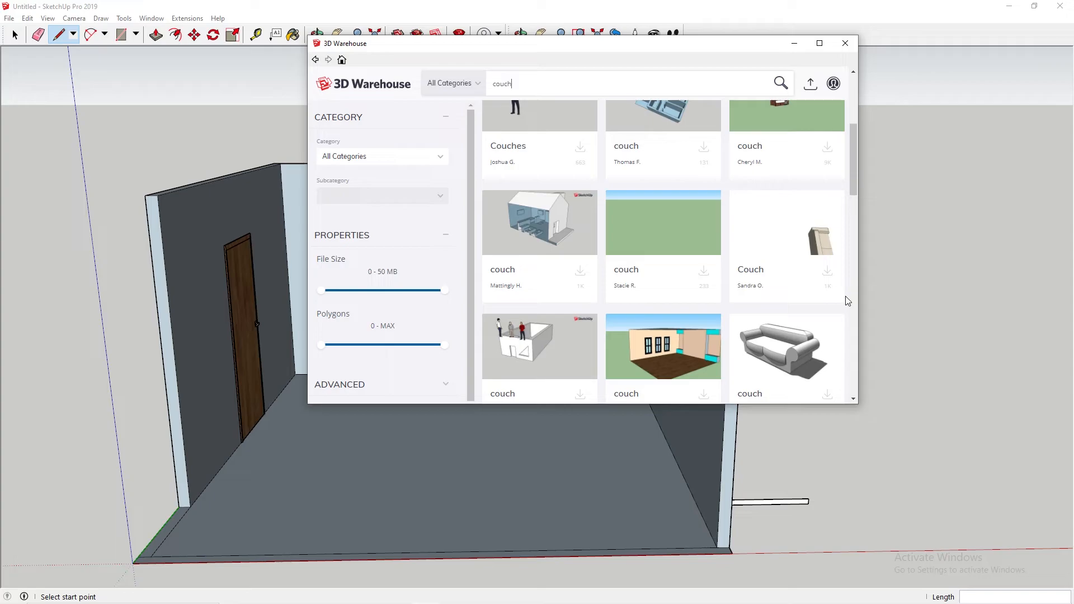
{"action": "scroll", "coordinate": [806, 364], "scroll_direction": "down", "scroll_amount": 1}
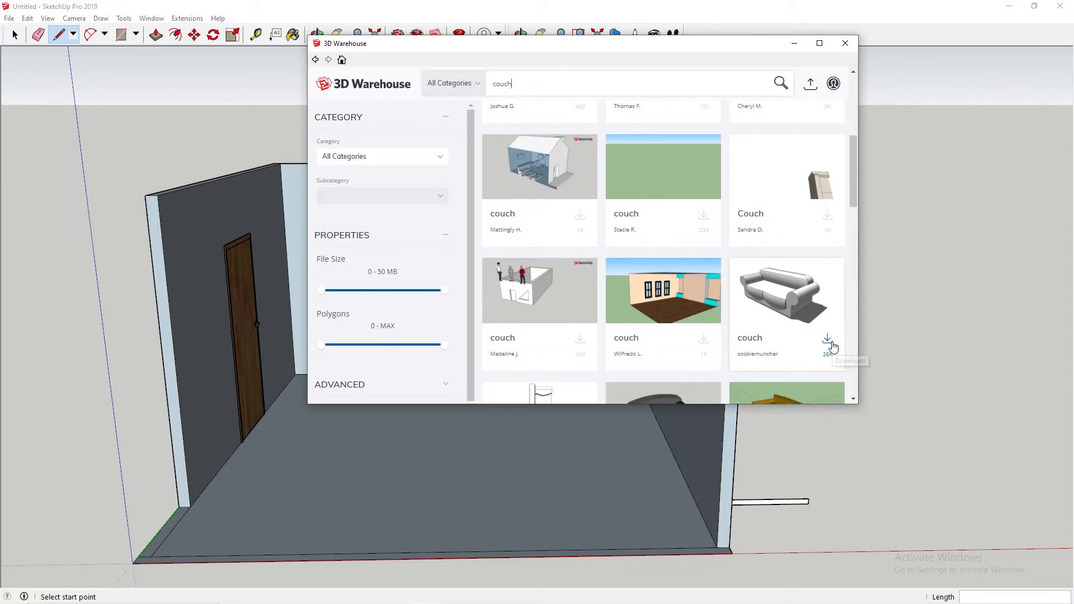
{"action": "left_click", "coordinate": [830, 341]}
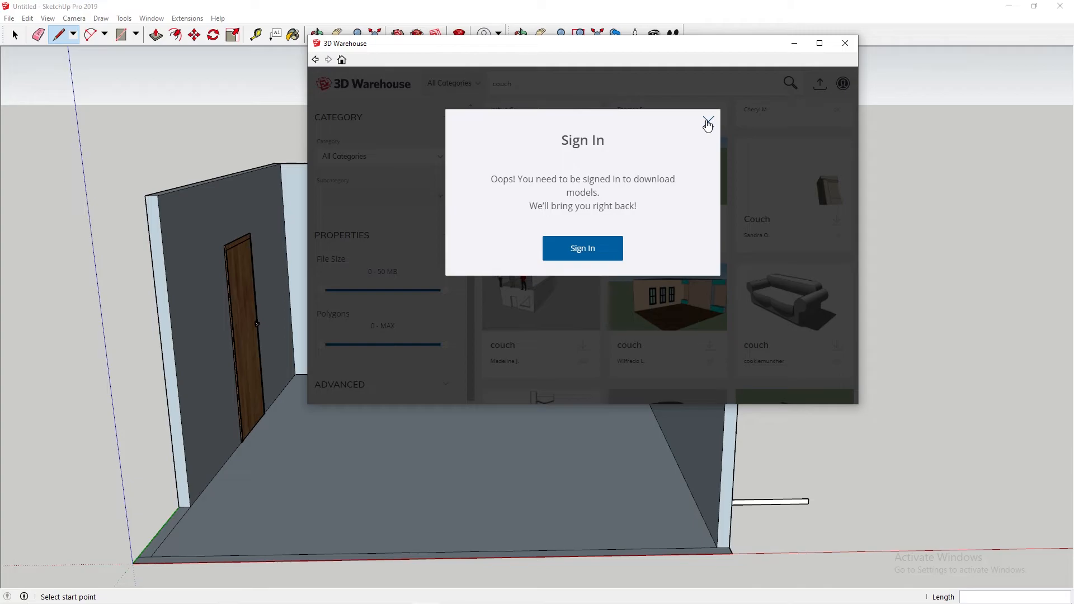
{"action": "left_click", "coordinate": [708, 122]}
{"action": "scroll", "coordinate": [784, 310], "scroll_direction": "down", "scroll_amount": 2}
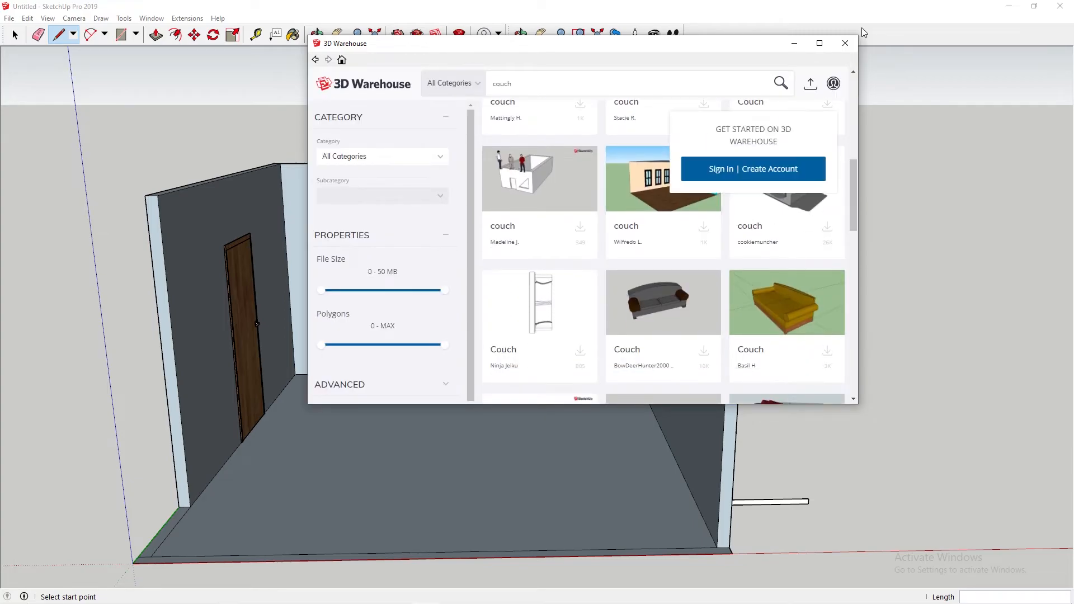
{"action": "left_click", "coordinate": [845, 43]}
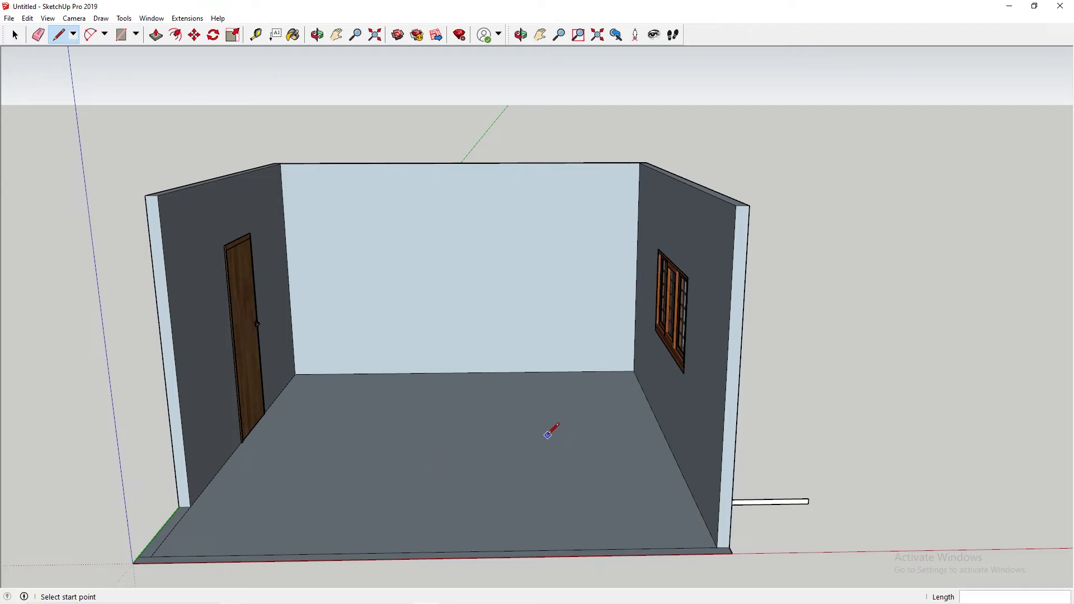
Step: Look at the Film Studio 2.2 - Outside Film Studio model, and return to the untitled set model
{"action": "key", "text": "super+Tab"}
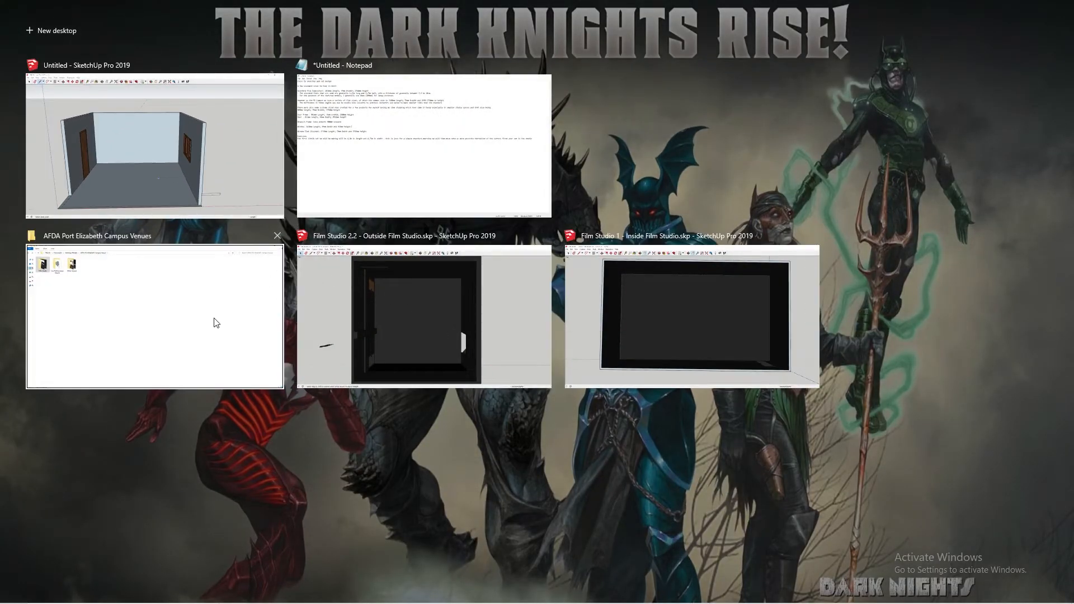
{"action": "left_click", "coordinate": [411, 307]}
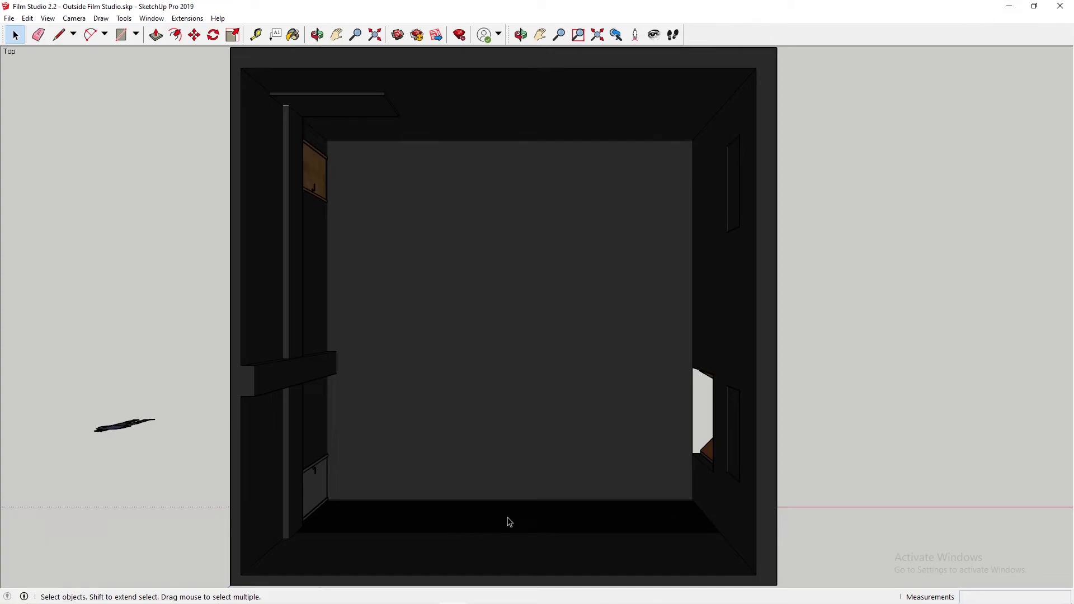
{"action": "key", "text": "super+Tab"}
{"action": "left_click", "coordinate": [458, 145]}
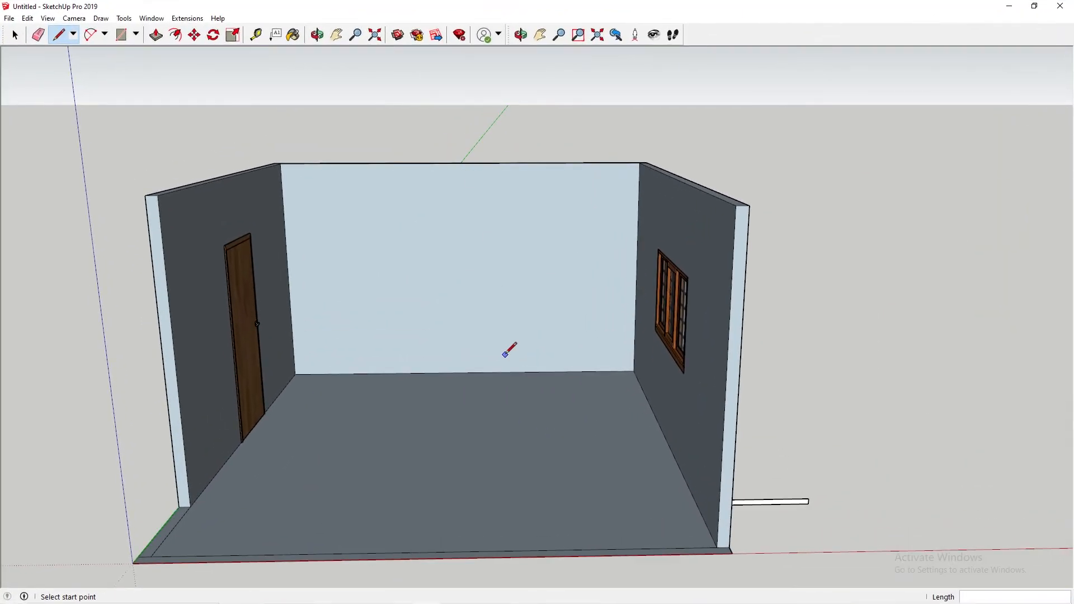
Step: Group all the connected geometry of the set, including walls, floor and the outside strip
{"action": "key", "text": "space"}
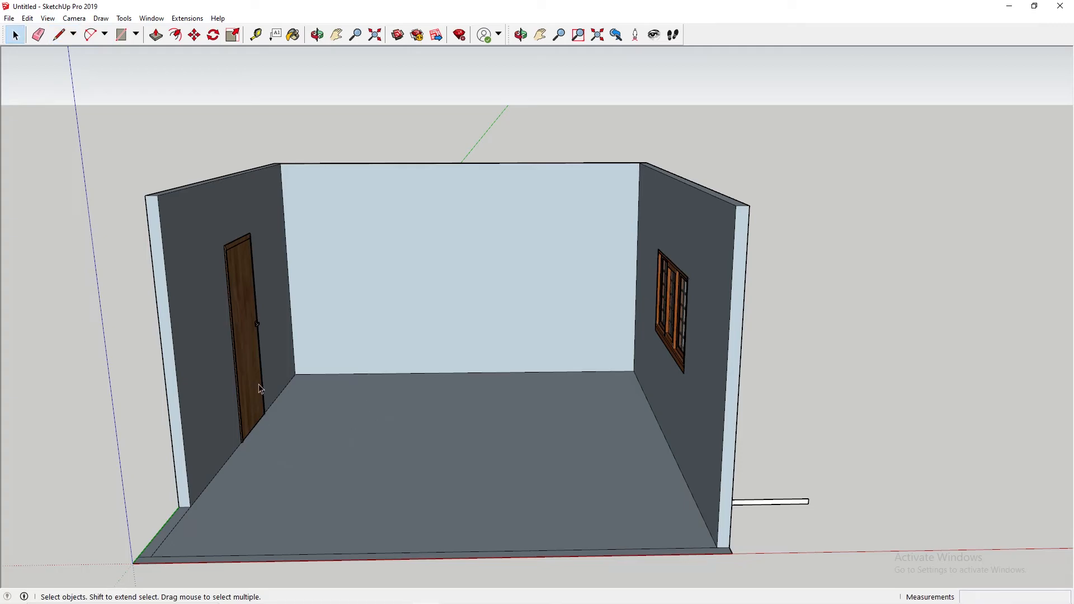
{"action": "triple_click", "coordinate": [566, 294]}
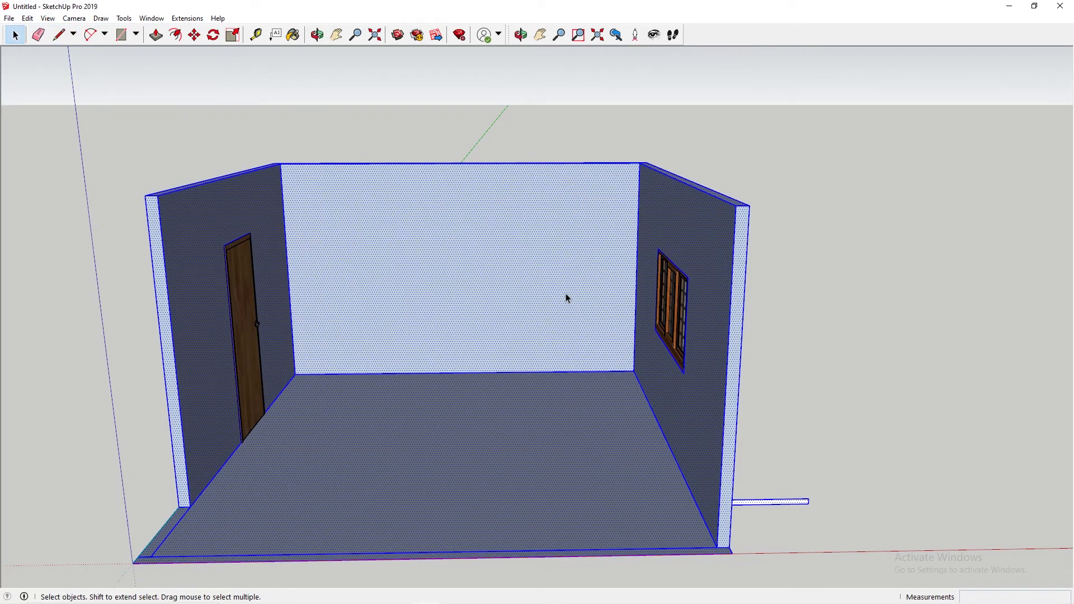
{"action": "middle_click_drag", "start_coordinate": [313, 297], "coordinate": [398, 279]}
{"action": "right_click", "coordinate": [398, 278]}
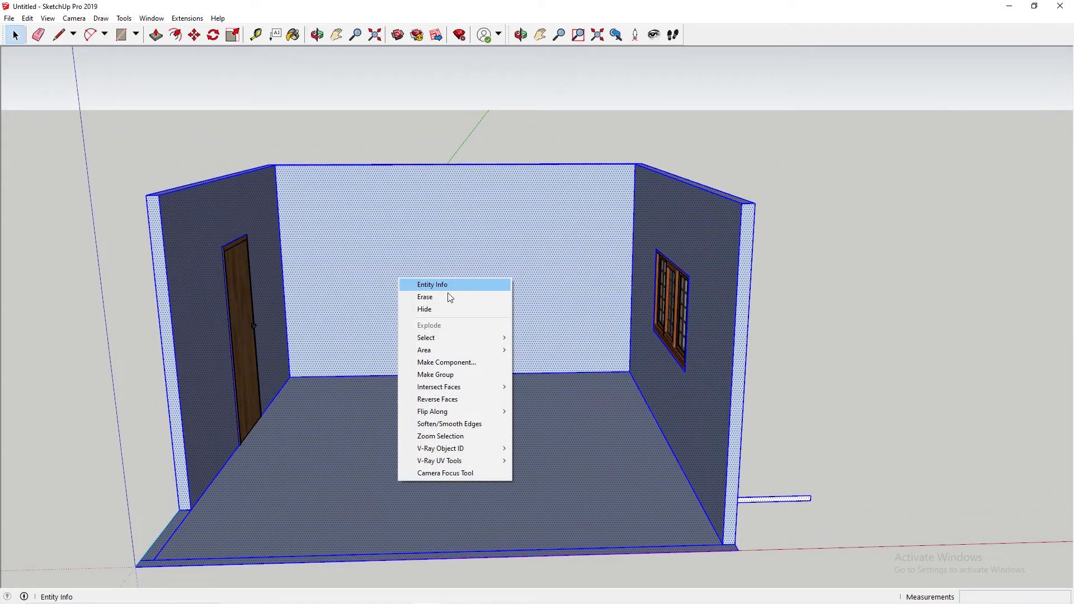
{"action": "left_click", "coordinate": [467, 380]}
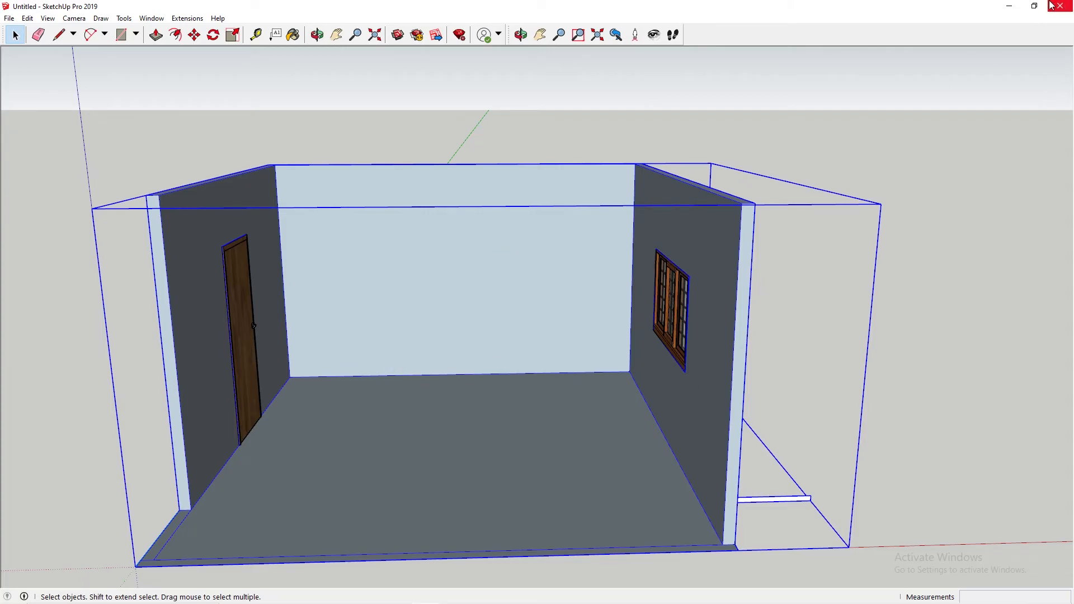
Step: Copy the grouped set into the Film Studio 2.2 - Outside Film Studio model, placing it inside the studio walls
{"action": "left_click", "coordinate": [1011, 8]}
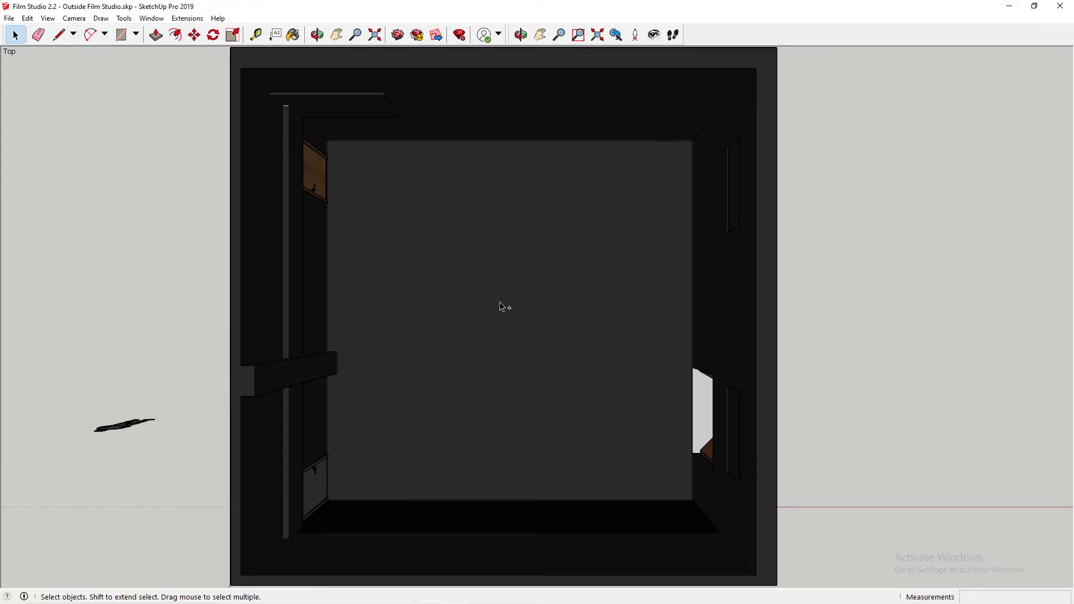
{"action": "key", "text": "ctrl+v"}
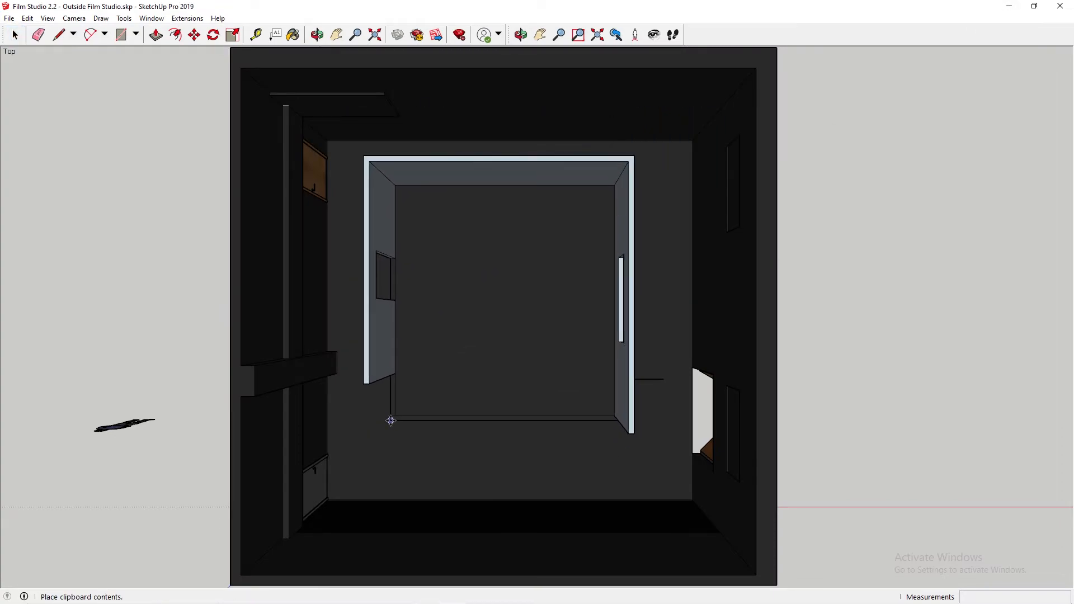
{"action": "left_click", "coordinate": [391, 421]}
Step: Reposition the set inside the studio, shifting it about 63.5 cm along the green axis toward the studio wall behind its back wall
{"action": "middle_click_drag", "start_coordinate": [548, 161], "coordinate": [590, 167]}
{"action": "key", "text": "m"}
{"action": "left_click", "coordinate": [591, 173]}
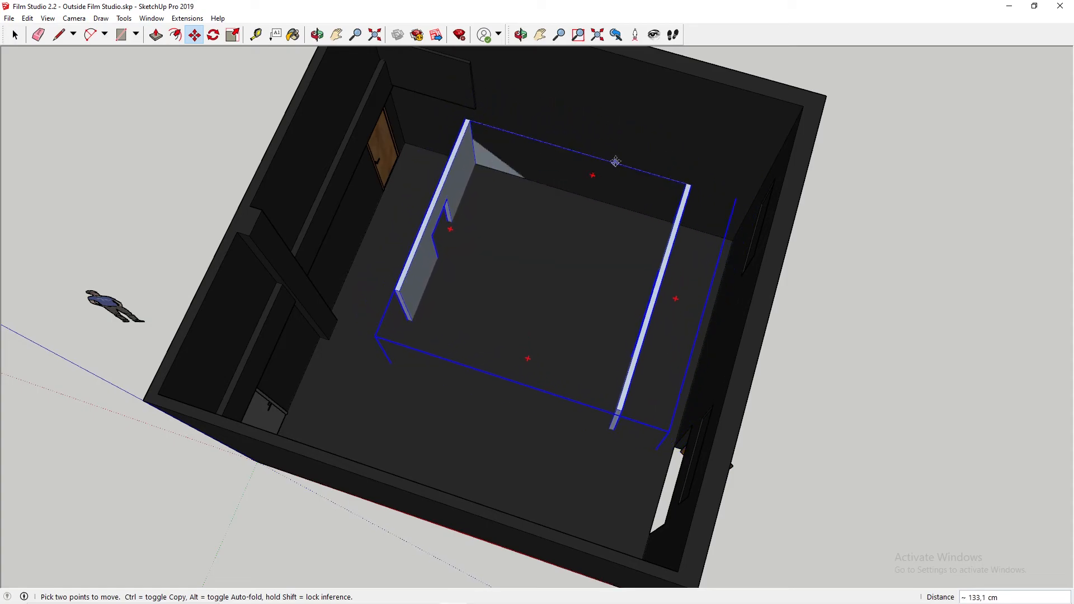
{"action": "left_click", "coordinate": [703, 126]}
{"action": "middle_click_drag", "start_coordinate": [703, 127], "coordinate": [372, 109]}
{"action": "middle_click_drag", "start_coordinate": [721, 358], "coordinate": [574, 279]}
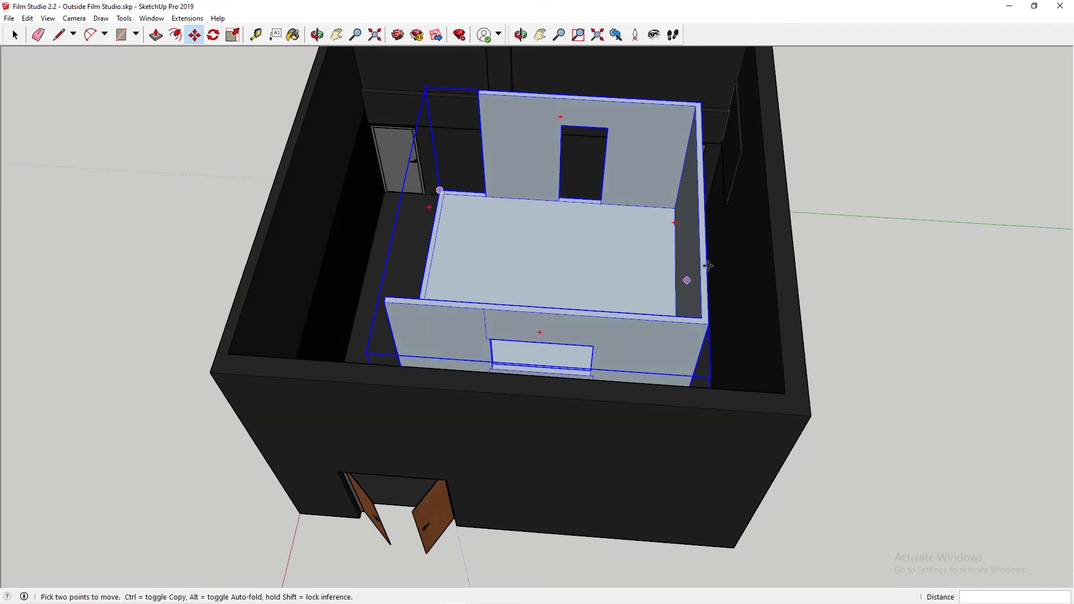
{"action": "left_click", "coordinate": [707, 235]}
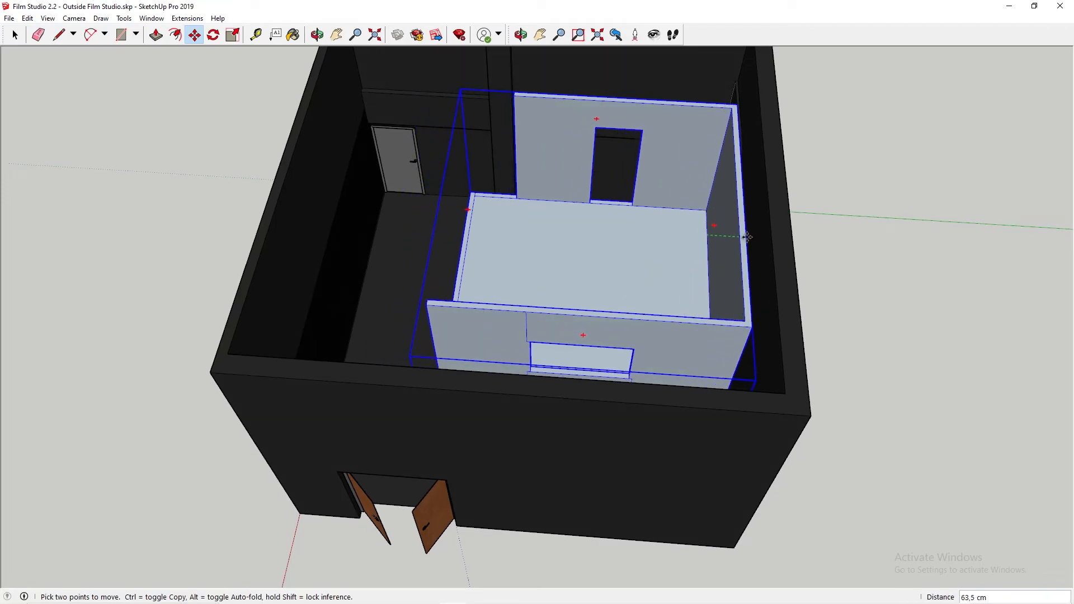
{"action": "middle_click_drag", "start_coordinate": [752, 240], "coordinate": [841, 279]}
Step: Try to move the raised set onto the studio floor by the front floor corner beside its right wall
{"action": "middle_click_drag", "start_coordinate": [455, 252], "coordinate": [616, 220]}
{"action": "scroll", "coordinate": [604, 319], "scroll_direction": "up", "scroll_amount": 6}
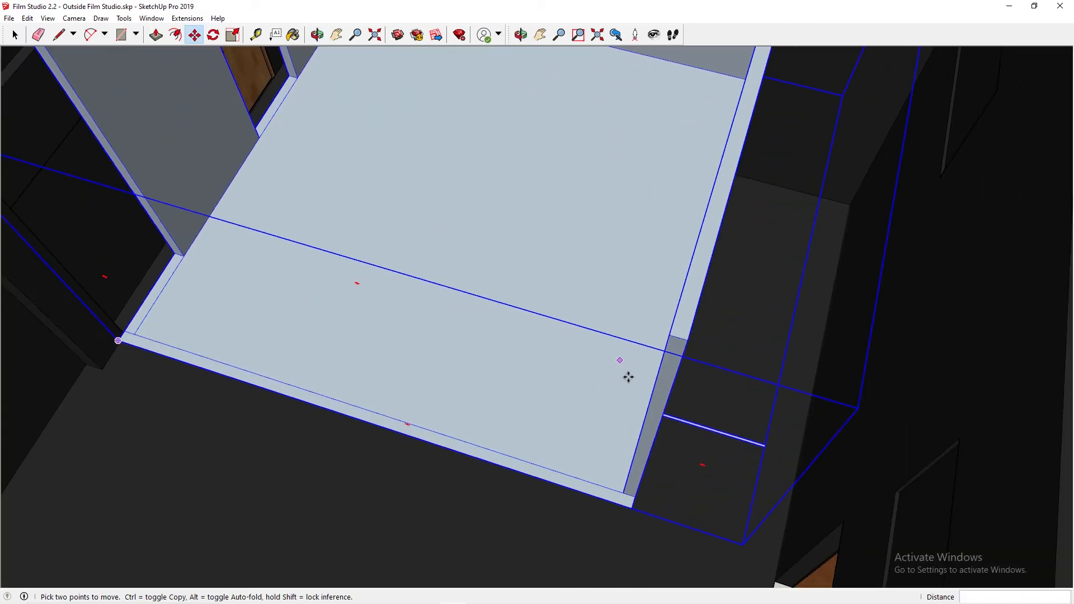
{"action": "scroll", "coordinate": [662, 414], "scroll_direction": "up", "scroll_amount": 2}
{"action": "middle_click_drag", "start_coordinate": [649, 481], "coordinate": [616, 265]}
{"action": "middle_click_drag", "start_coordinate": [620, 120], "coordinate": [566, 330], "text": "shift"}
{"action": "mouse_move", "coordinate": [618, 230]}
{"action": "middle_mouse_down"}
{"action": "mouse_move", "coordinate": [611, 165]}
{"action": "mouse_move", "coordinate": [582, 290]}
{"action": "mouse_move", "coordinate": [598, 331]}
{"action": "mouse_move", "coordinate": [614, 171]}
{"action": "mouse_move", "coordinate": [400, 218]}
{"action": "mouse_move", "coordinate": [523, 350]}
{"action": "mouse_move", "coordinate": [550, 259]}
{"action": "mouse_move", "coordinate": [548, 293]}
{"action": "middle_mouse_up"}
{"action": "mouse_move", "coordinate": [712, 297]}
{"action": "middle_mouse_down"}
{"action": "mouse_move", "coordinate": [633, 283]}
{"action": "mouse_move", "coordinate": [697, 304]}
{"action": "mouse_move", "coordinate": [540, 255]}
{"action": "mouse_move", "coordinate": [525, 232]}
{"action": "middle_mouse_up"}
{"action": "mouse_move", "coordinate": [770, 302]}
{"action": "middle_mouse_down"}
{"action": "mouse_move", "coordinate": [781, 305]}
{"action": "mouse_move", "coordinate": [780, 289]}
{"action": "middle_mouse_up"}
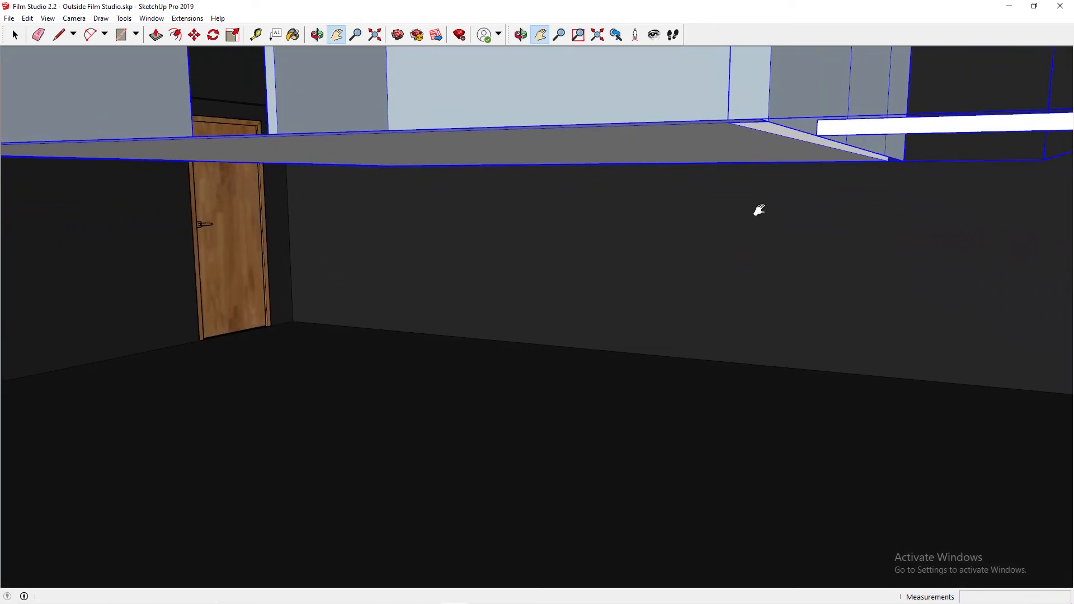
{"action": "key", "text": "m"}
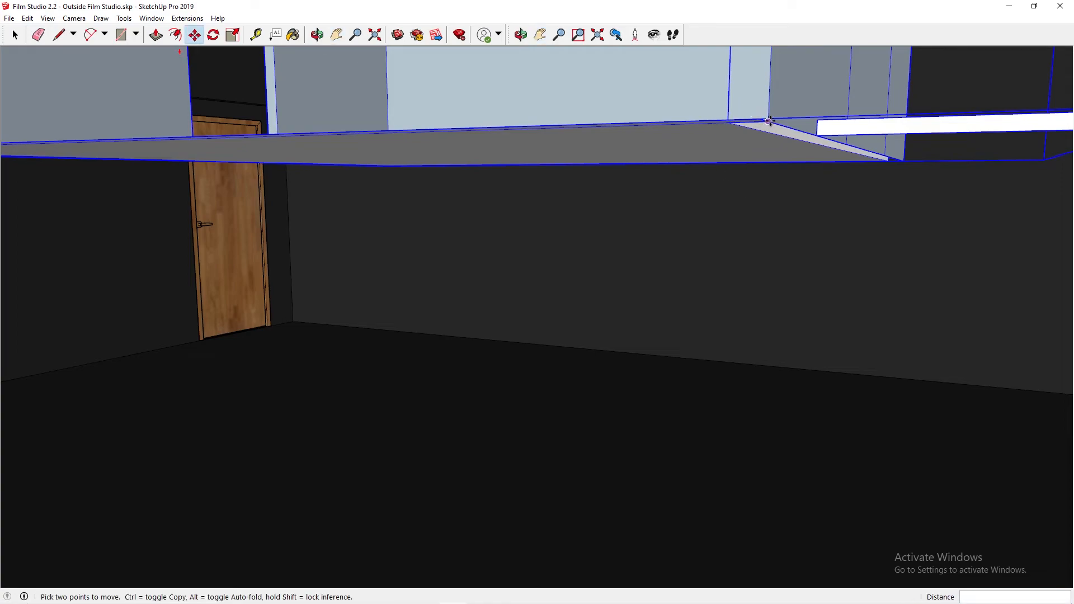
{"action": "left_click", "coordinate": [767, 118]}
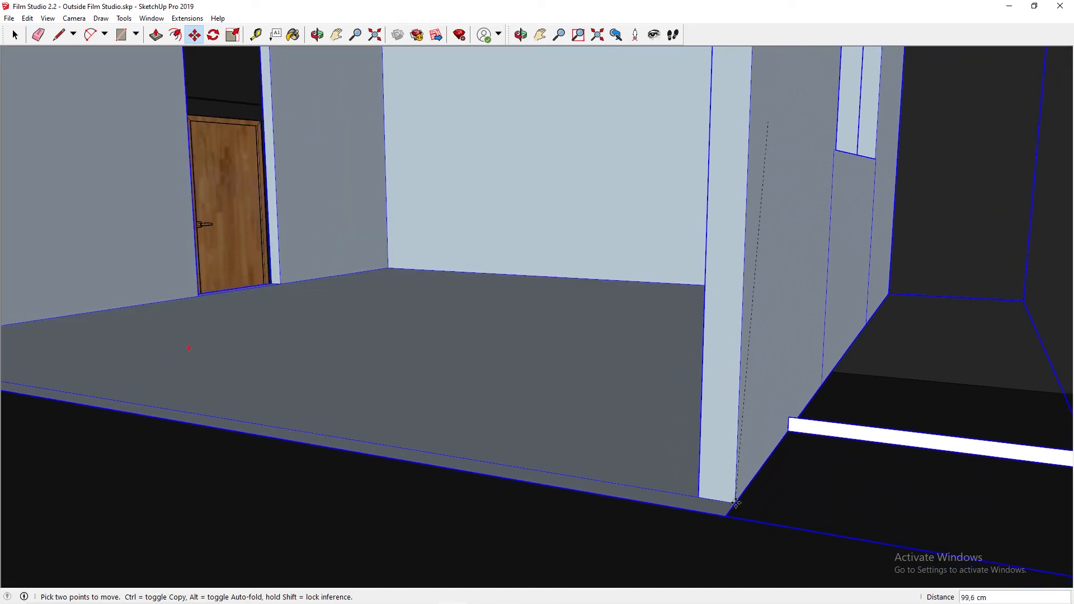
{"action": "left_click", "coordinate": [737, 503]}
Step: Lower the set straight down about 65.2 cm onto the studio floor, using the outside strip's lower inner corner as grip point
{"action": "middle_click_drag", "start_coordinate": [809, 417], "coordinate": [790, 373]}
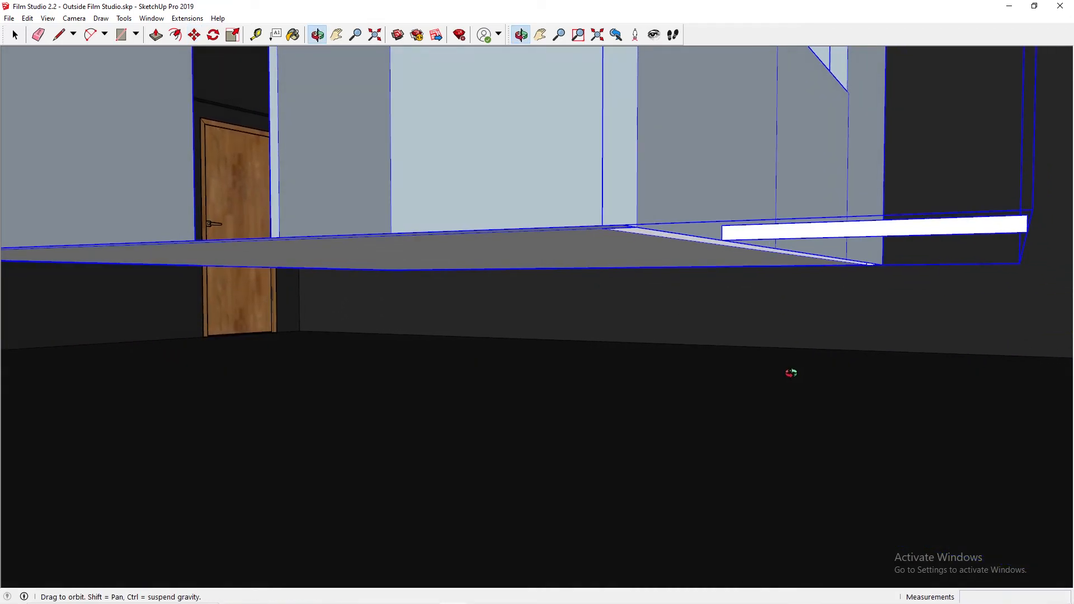
{"action": "left_click", "coordinate": [721, 240]}
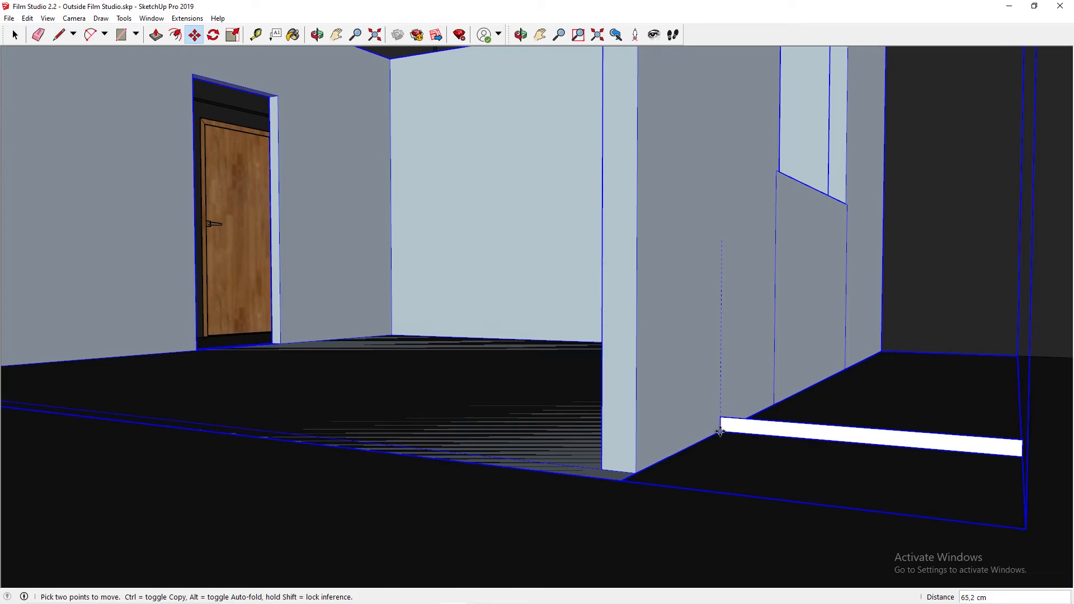
{"action": "left_click", "coordinate": [720, 427]}
Step: Move the set sideways by its upper back corner so the outside strip sits closer to the studio wall with the double doors
{"action": "middle_click_drag", "start_coordinate": [643, 319], "coordinate": [644, 406]}
{"action": "middle_click_drag", "start_coordinate": [505, 145], "coordinate": [668, 350]}
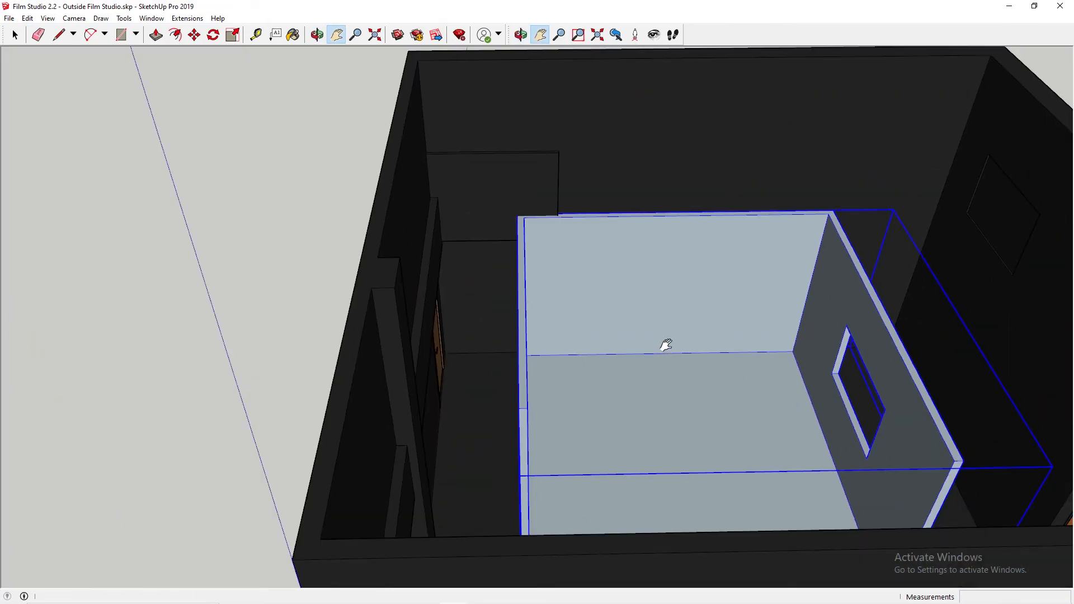
{"action": "middle_click_drag", "start_coordinate": [762, 266], "coordinate": [523, 259], "text": "shift"}
{"action": "middle_click_drag", "start_coordinate": [517, 349], "coordinate": [546, 388]}
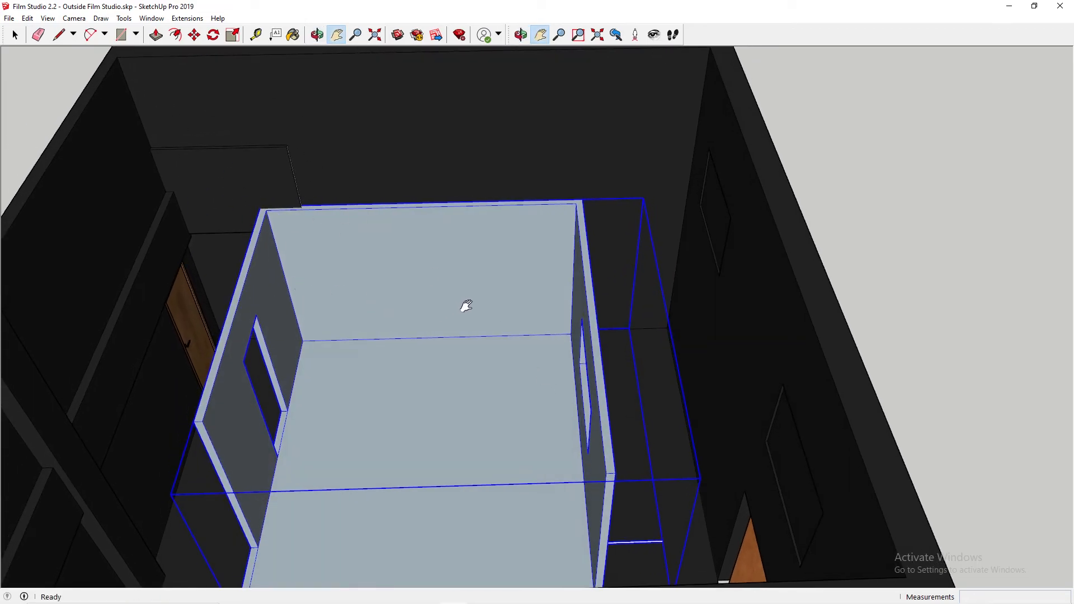
{"action": "key", "text": "m"}
{"action": "left_click", "coordinate": [584, 200]}
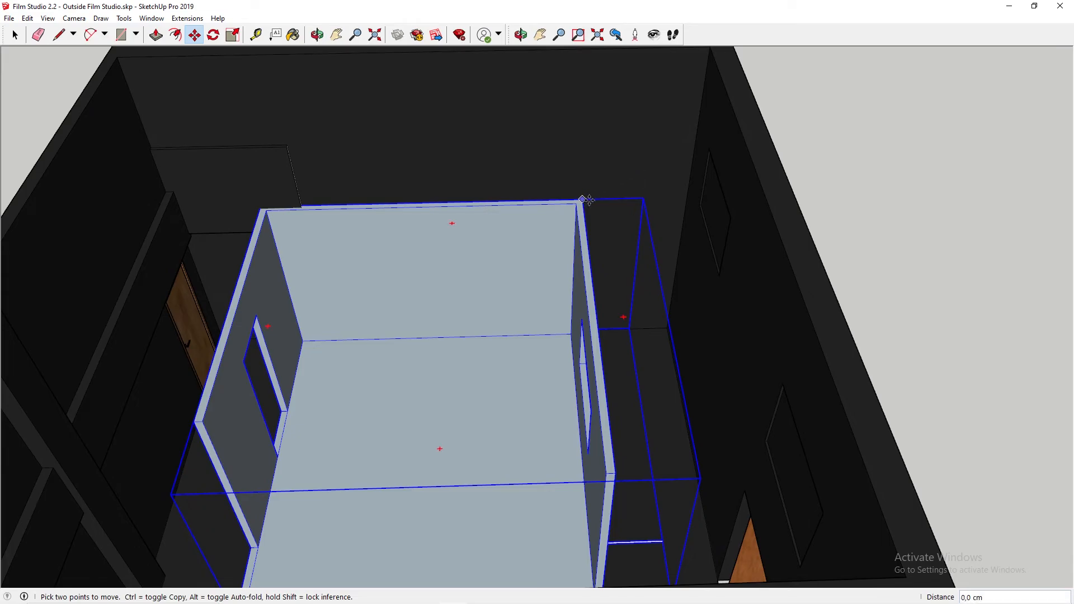
{"action": "left_click", "coordinate": [625, 198]}
Step: Examine the clearance between the outside strip and the studio wall, and the set's position near the double doors
{"action": "scroll", "coordinate": [710, 547], "scroll_direction": "up", "scroll_amount": 2}
{"action": "scroll", "coordinate": [709, 547], "scroll_direction": "up", "scroll_amount": 4}
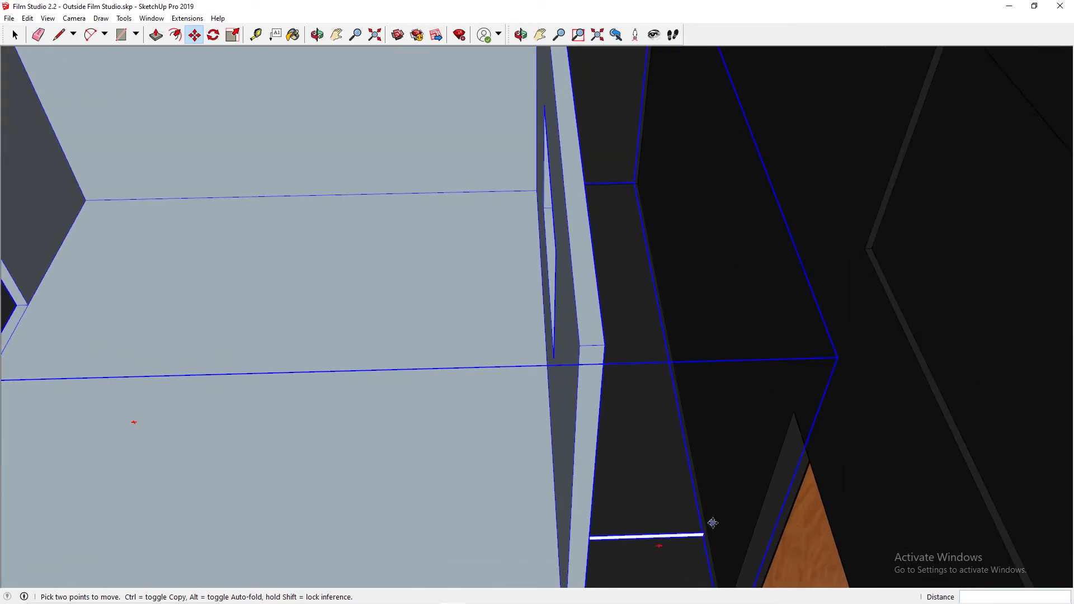
{"action": "key", "text": "o"}
{"action": "middle_click_drag", "start_coordinate": [686, 432], "coordinate": [717, 512]}
{"action": "middle_click_drag", "start_coordinate": [336, 143], "coordinate": [537, 217]}
{"action": "scroll", "coordinate": [374, 244], "scroll_direction": "down", "scroll_amount": 10}
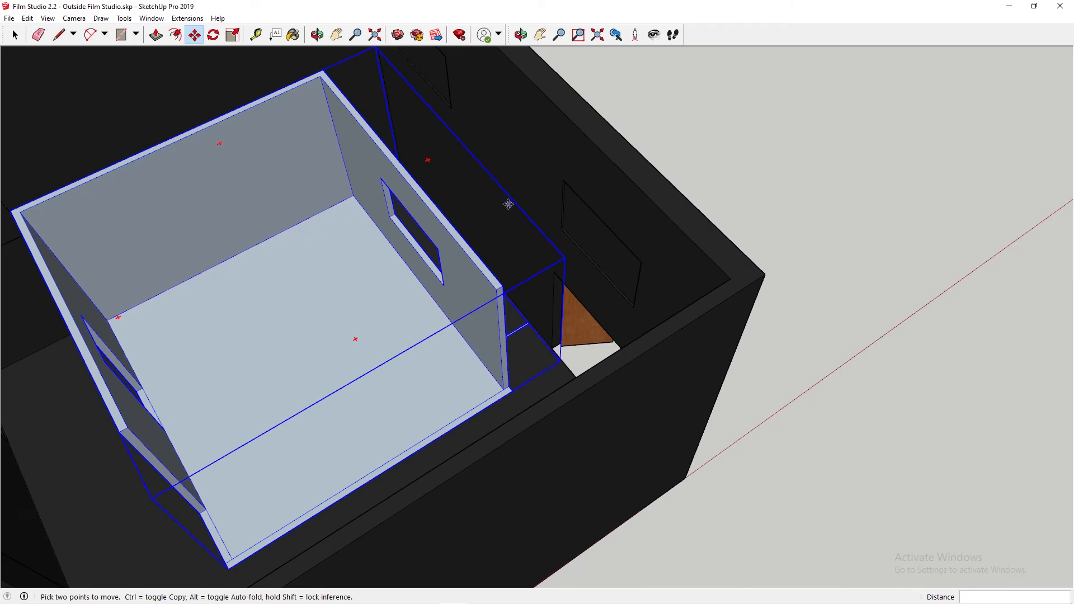
{"action": "key", "text": "h"}
{"action": "left_click_drag", "start_coordinate": [345, 231], "coordinate": [354, 231]}
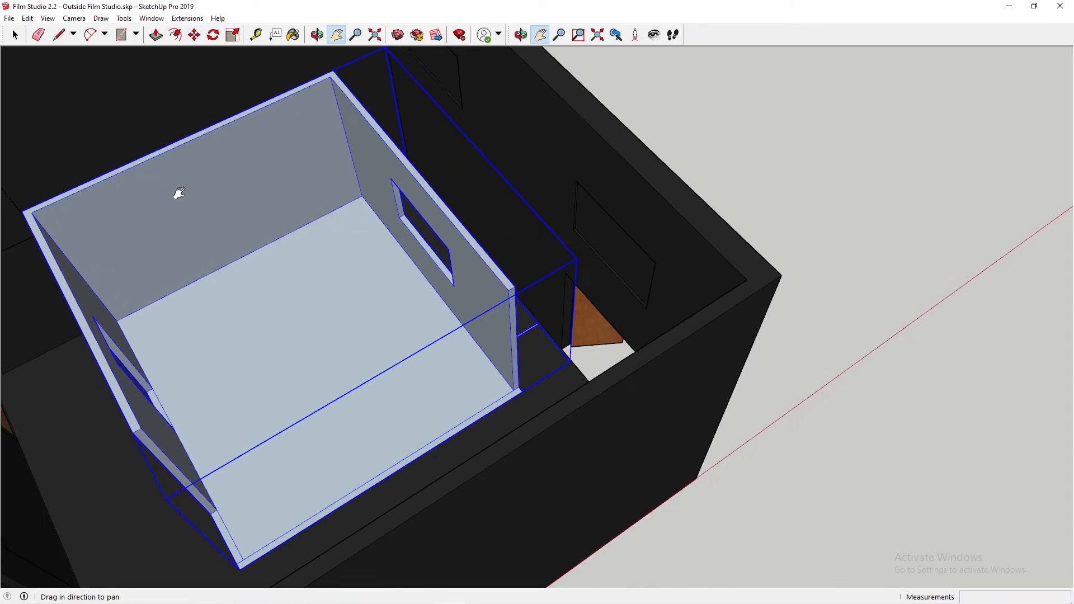
Step: Examine the narrow passage between the set's window wall and the studio wall
{"action": "middle_click_drag", "start_coordinate": [173, 192], "coordinate": [271, 209]}
{"action": "key", "text": "o"}
{"action": "left_click_drag", "start_coordinate": [456, 192], "coordinate": [557, 290]}
{"action": "left_click_drag", "start_coordinate": [695, 324], "coordinate": [563, 297]}
{"action": "key", "text": "h"}
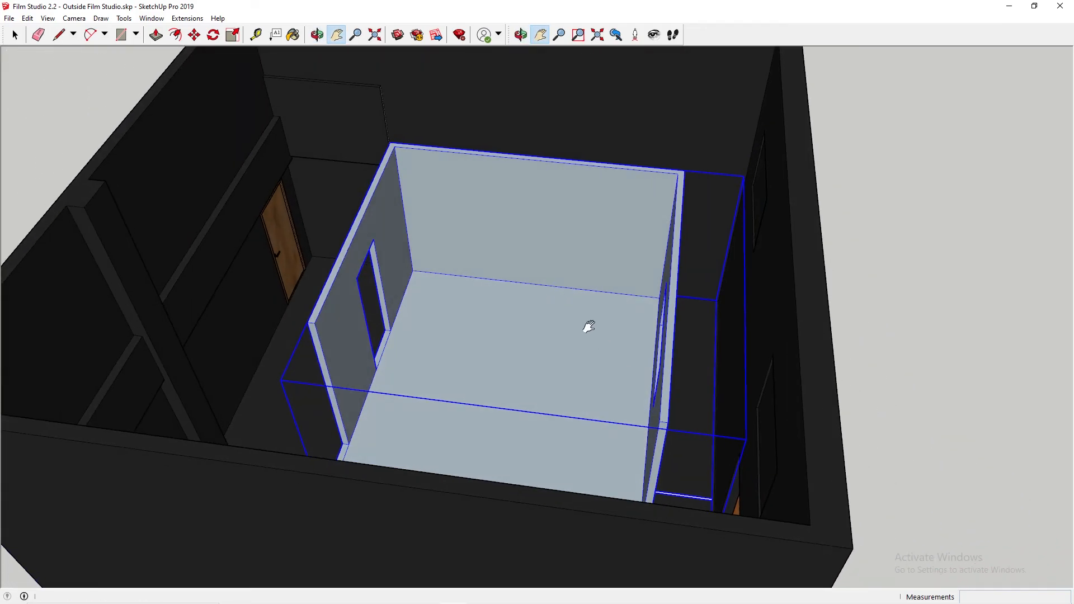
{"action": "left_click_drag", "start_coordinate": [632, 336], "coordinate": [589, 331]}
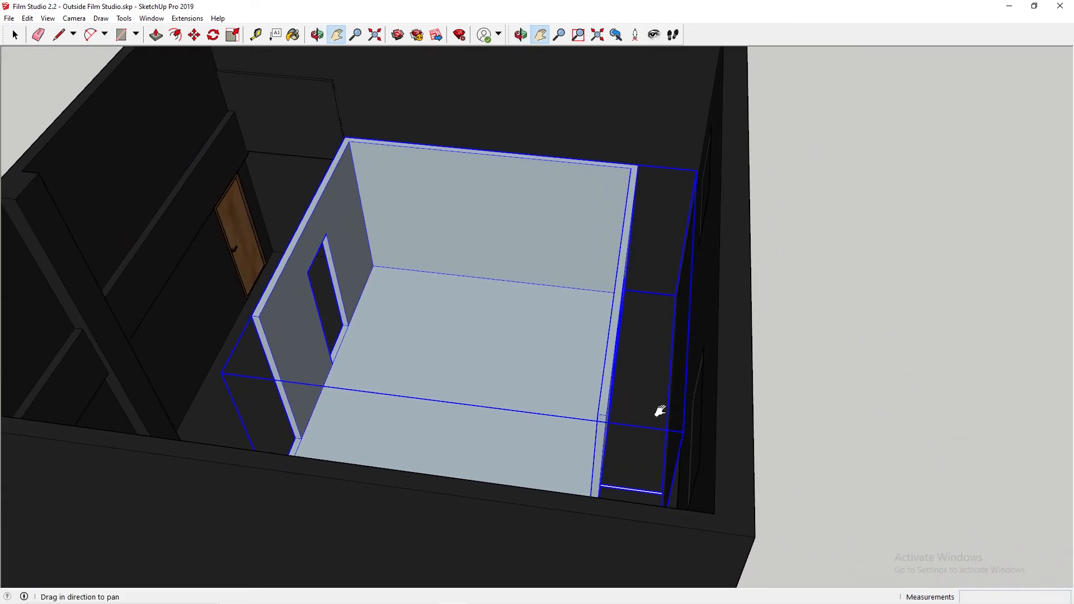
{"action": "scroll", "coordinate": [649, 401], "scroll_direction": "up", "scroll_amount": 3}
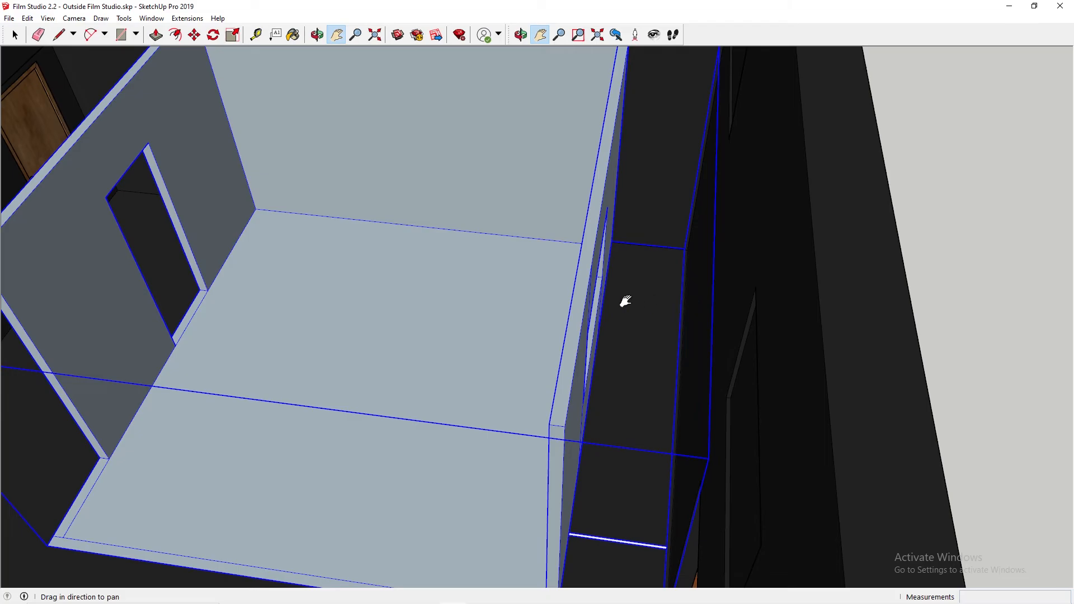
{"action": "left_click_drag", "start_coordinate": [625, 301], "coordinate": [743, 319]}
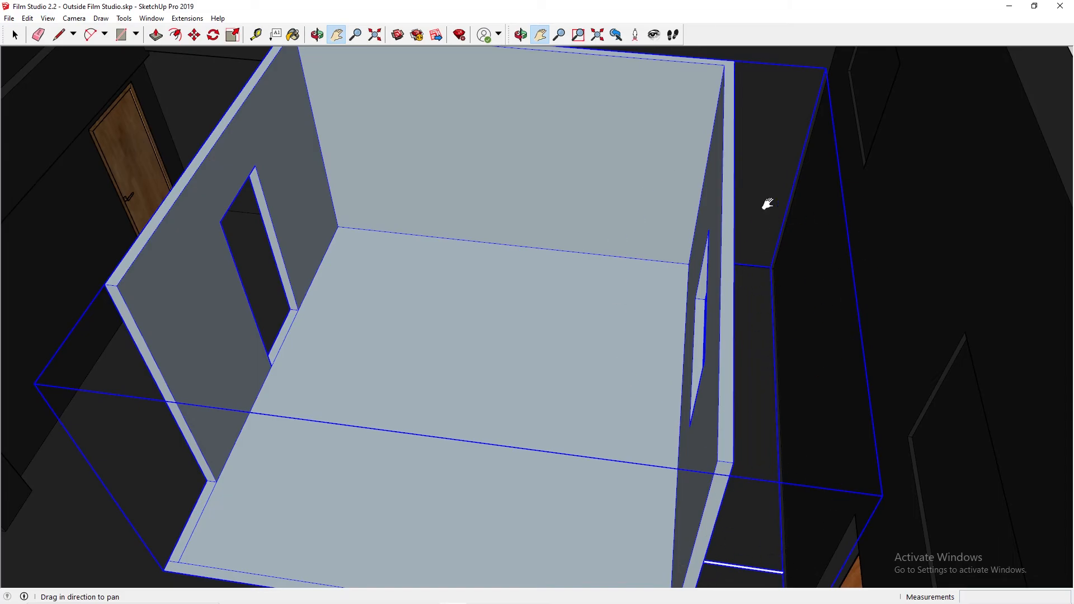
Step: Examine the set's front corner and outside strip in relation to the studio's open double doors
{"action": "middle_click_drag", "start_coordinate": [544, 253], "coordinate": [771, 243]}
{"action": "middle_click_drag", "start_coordinate": [660, 230], "coordinate": [716, 228]}
{"action": "left_click_drag", "start_coordinate": [745, 216], "coordinate": [626, 315]}
{"action": "middle_click_drag", "start_coordinate": [687, 256], "coordinate": [868, 340]}
{"action": "scroll", "coordinate": [634, 281], "scroll_direction": "down", "scroll_amount": 3}
{"action": "middle_click_drag", "start_coordinate": [616, 292], "coordinate": [789, 244]}
{"action": "scroll", "coordinate": [713, 236], "scroll_direction": "up", "scroll_amount": 3}
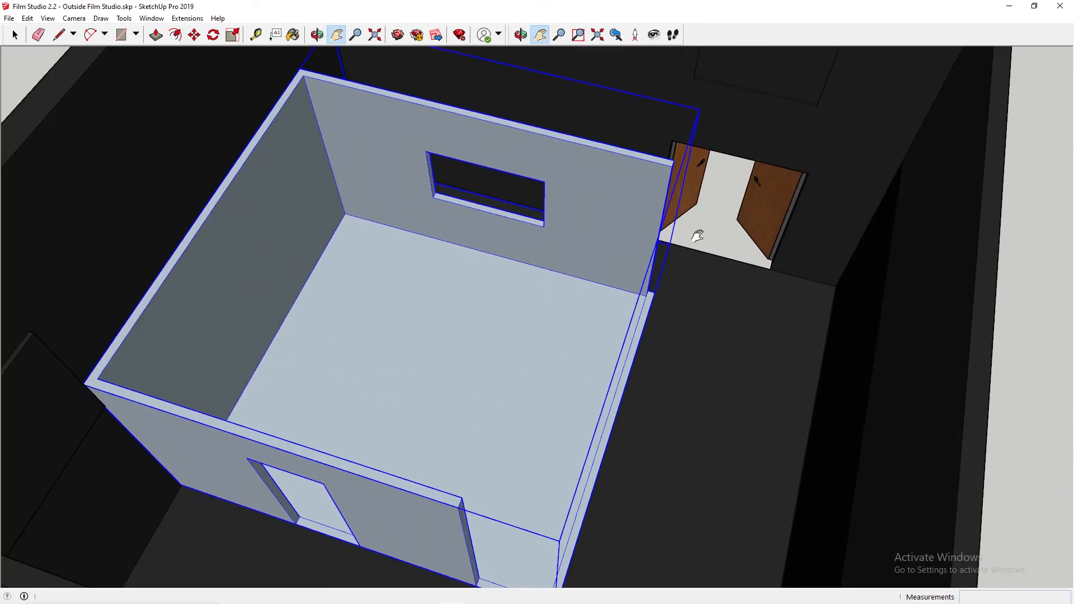
{"action": "scroll", "coordinate": [658, 183], "scroll_direction": "up", "scroll_amount": 1}
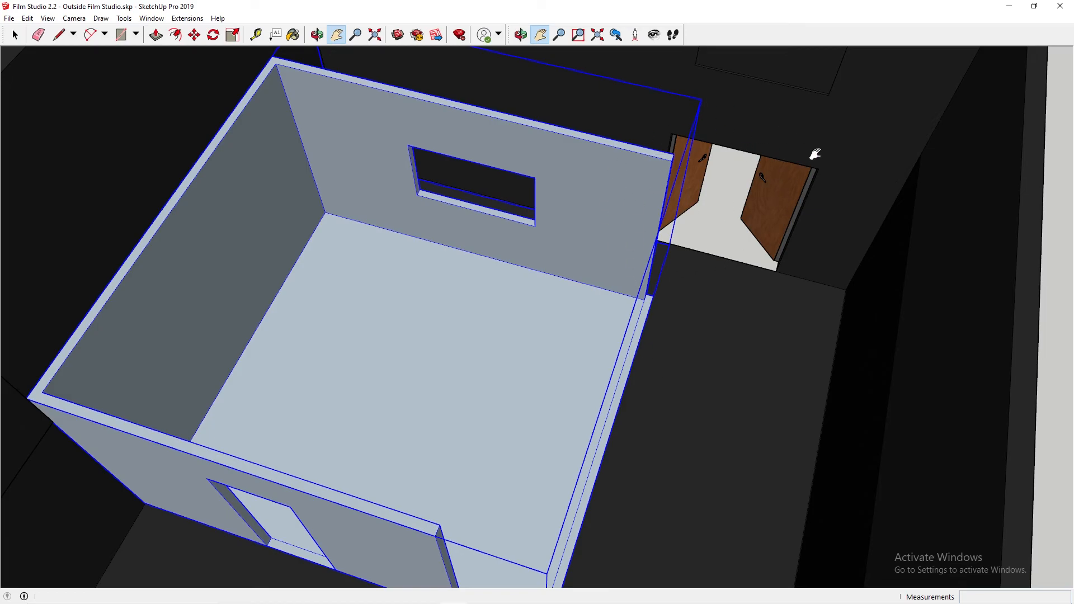
{"action": "middle_click_drag", "start_coordinate": [904, 146], "coordinate": [725, 279]}
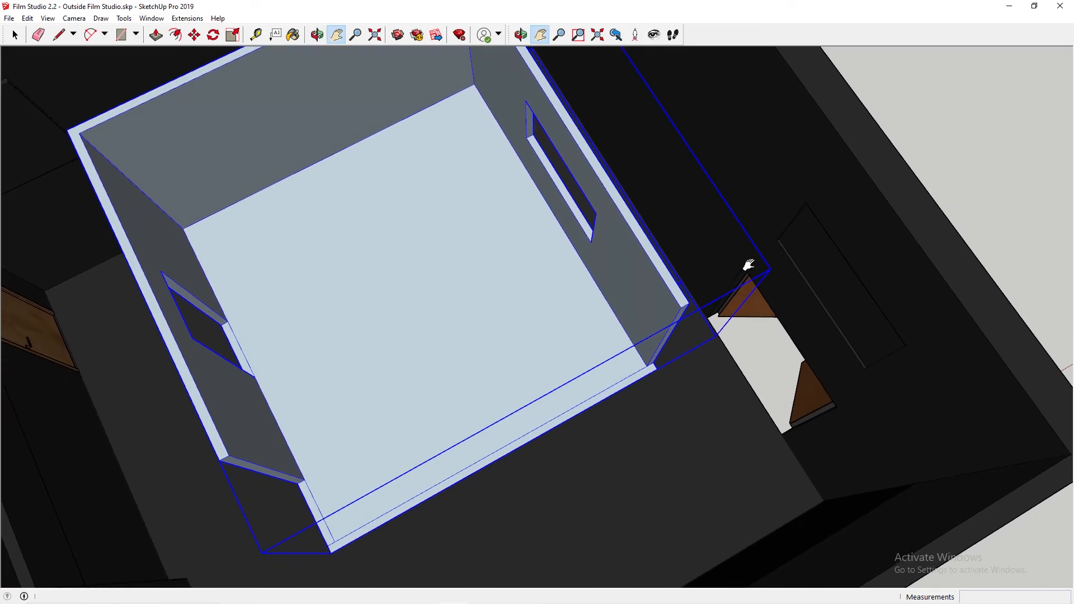
{"action": "left_click_drag", "start_coordinate": [622, 261], "coordinate": [691, 285]}
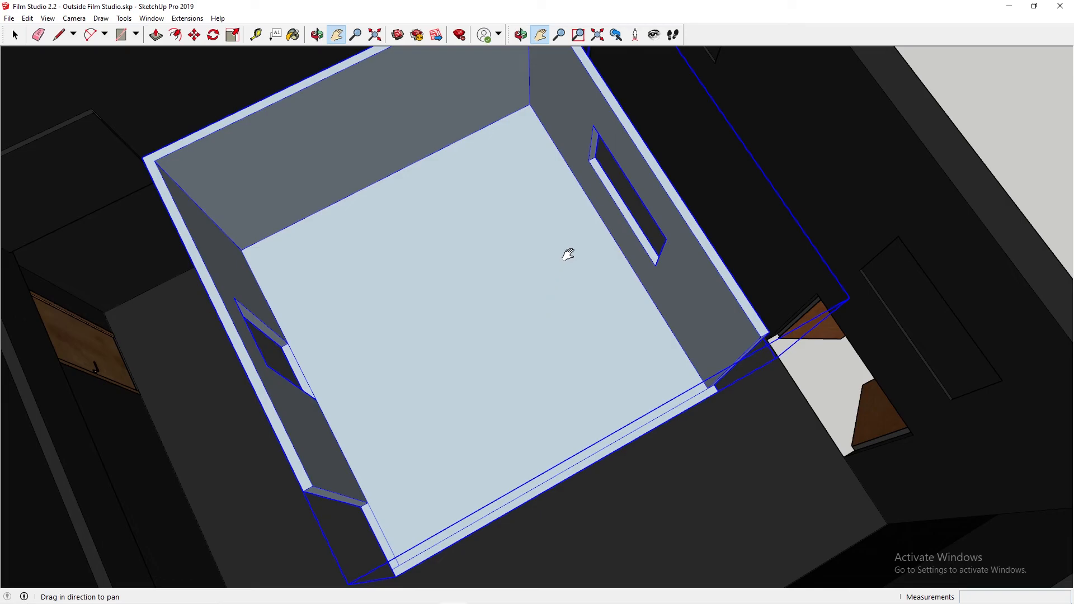
Step: Inspect the set's floor, walls and the free space around it inside the studio
{"action": "scroll", "coordinate": [597, 252], "scroll_direction": "down", "scroll_amount": 5}
{"action": "middle_click_drag", "start_coordinate": [597, 246], "coordinate": [553, 170]}
{"action": "scroll", "coordinate": [552, 250], "scroll_direction": "up", "scroll_amount": 4}
{"action": "middle_click_drag", "start_coordinate": [760, 264], "coordinate": [535, 243]}
{"action": "left_click_drag", "start_coordinate": [474, 266], "coordinate": [559, 235]}
{"action": "middle_click_drag", "start_coordinate": [514, 294], "coordinate": [563, 293]}
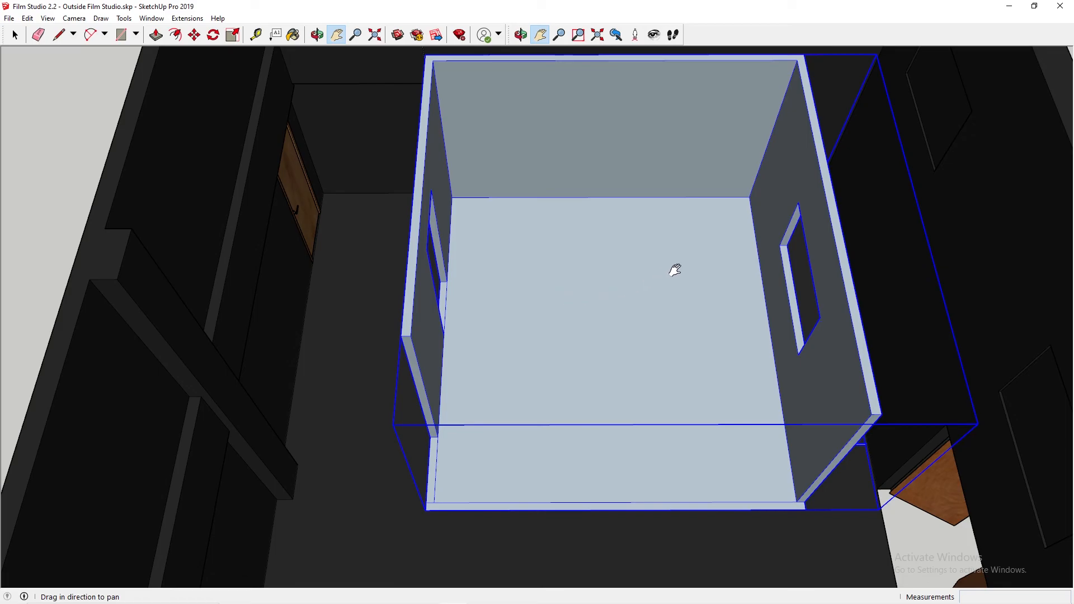
{"action": "scroll", "coordinate": [674, 268], "scroll_direction": "down", "scroll_amount": 3}
Step: Delete the whole set from inside the film studio model
{"action": "key", "text": "space"}
{"action": "left_click", "coordinate": [981, 175]}
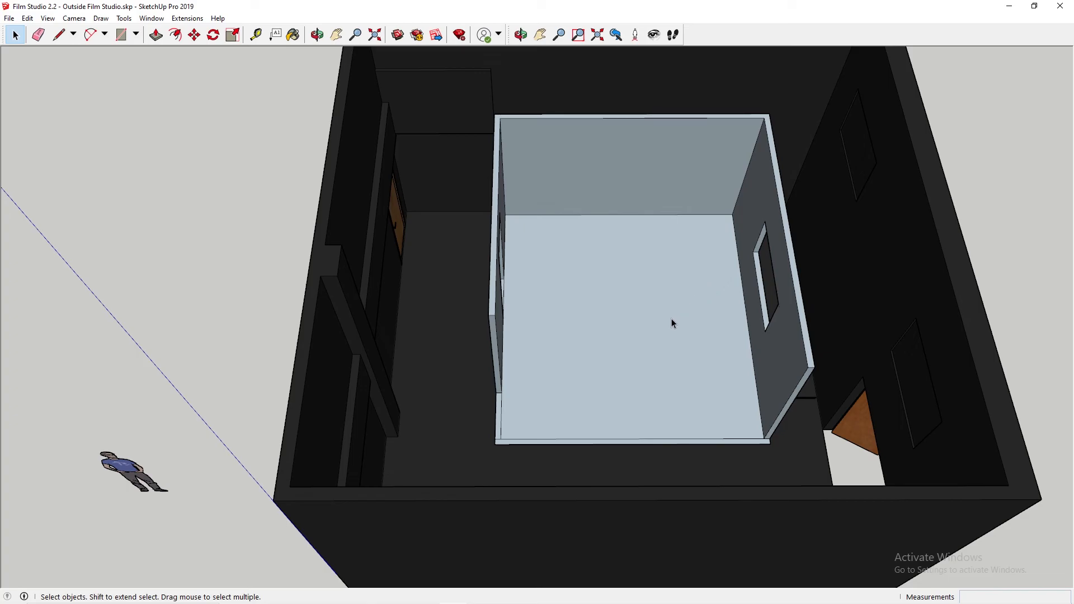
{"action": "scroll", "coordinate": [666, 352], "scroll_direction": "up", "scroll_amount": 5}
{"action": "scroll", "coordinate": [655, 353], "scroll_direction": "down", "scroll_amount": 3}
{"action": "middle_click_drag", "start_coordinate": [677, 341], "coordinate": [645, 282]}
{"action": "scroll", "coordinate": [682, 296], "scroll_direction": "down", "scroll_amount": 6}
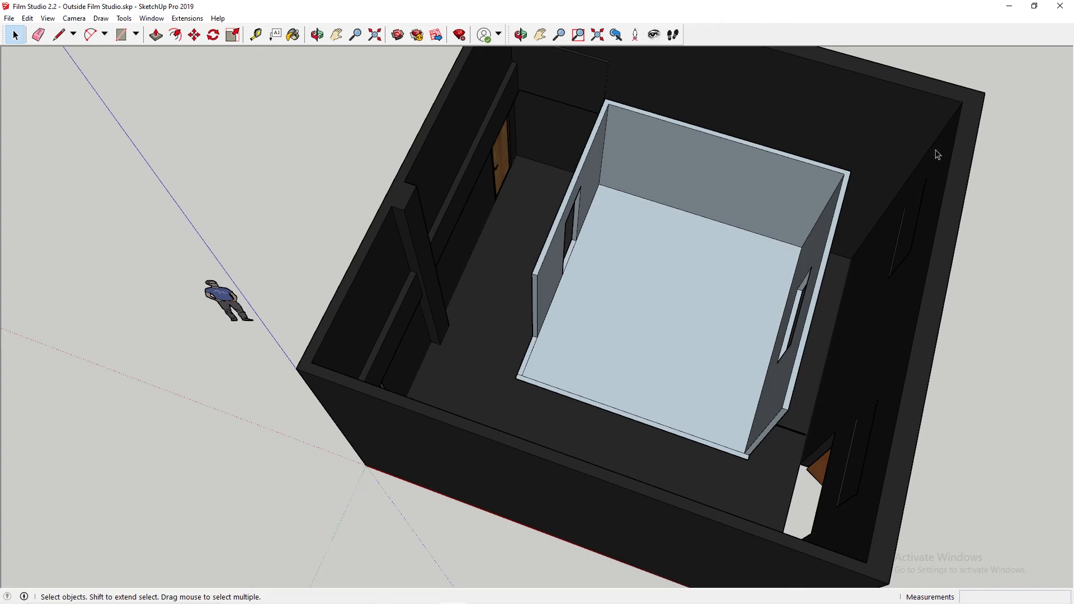
{"action": "left_click", "coordinate": [763, 189]}
{"action": "key", "text": "Delete"}
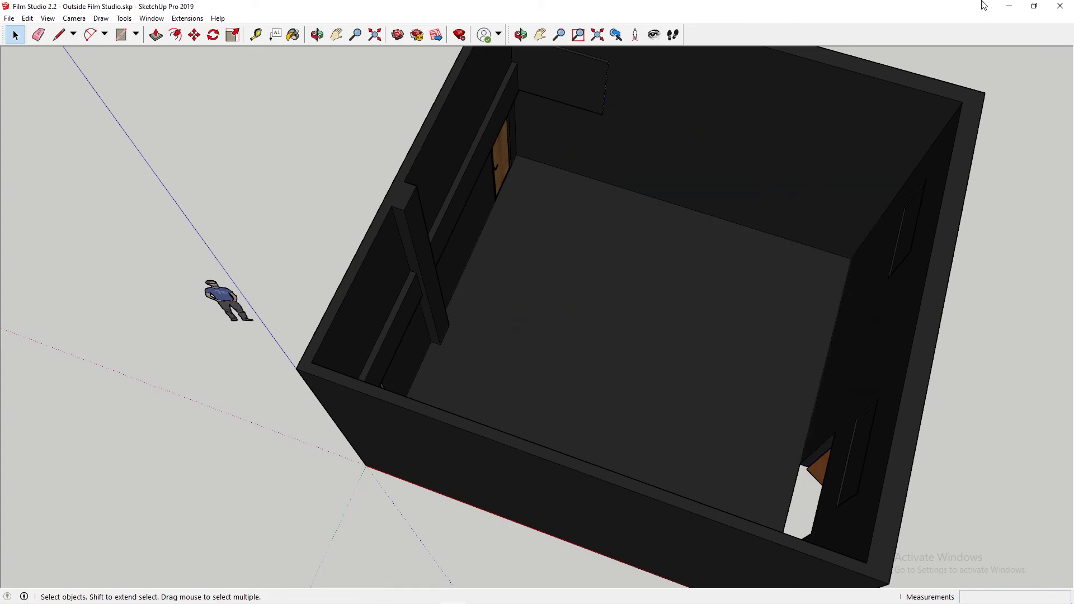
Step: Switch to the untitled SketchUp model containing the set with its wooden door and window
{"action": "left_click", "coordinate": [1010, 7]}
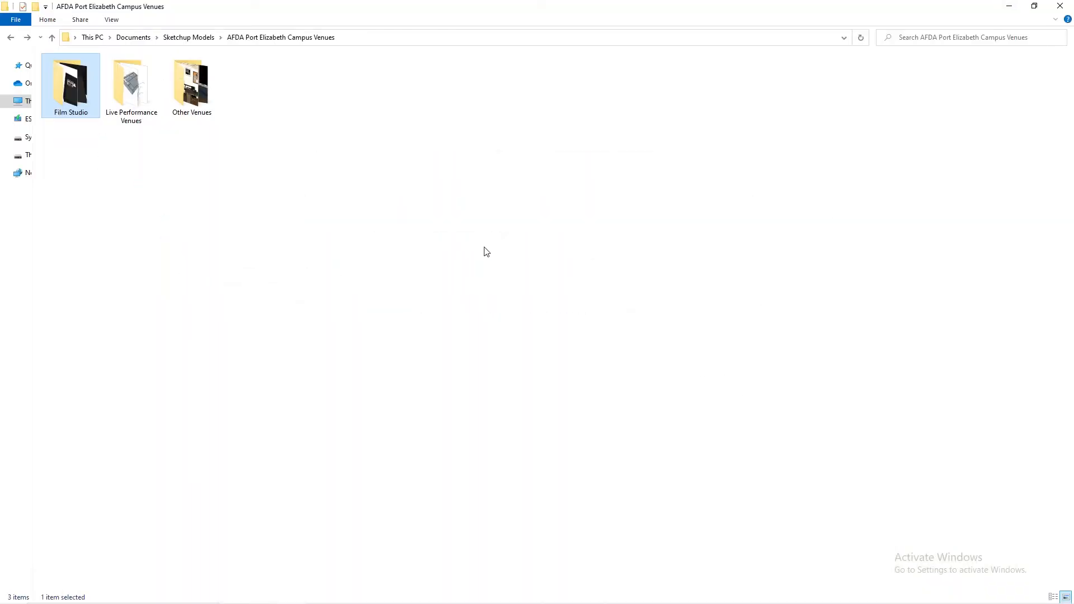
{"action": "key", "text": "super+Tab"}
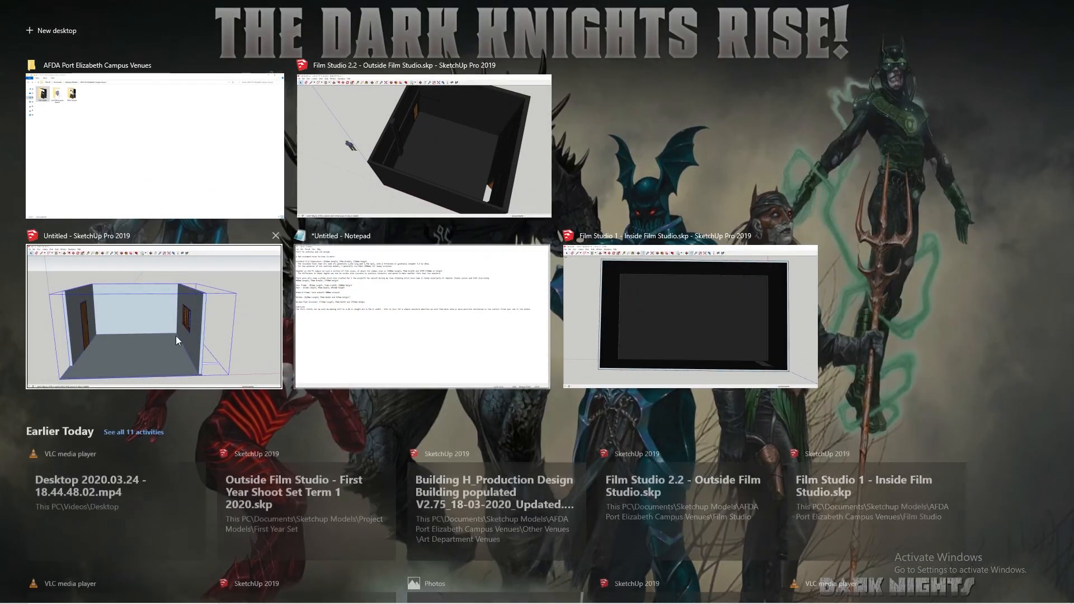
{"action": "left_click", "coordinate": [250, 320]}
{"action": "double_click", "coordinate": [683, 297]}
{"action": "left_click", "coordinate": [683, 297]}
{"action": "left_click", "coordinate": [830, 290]}
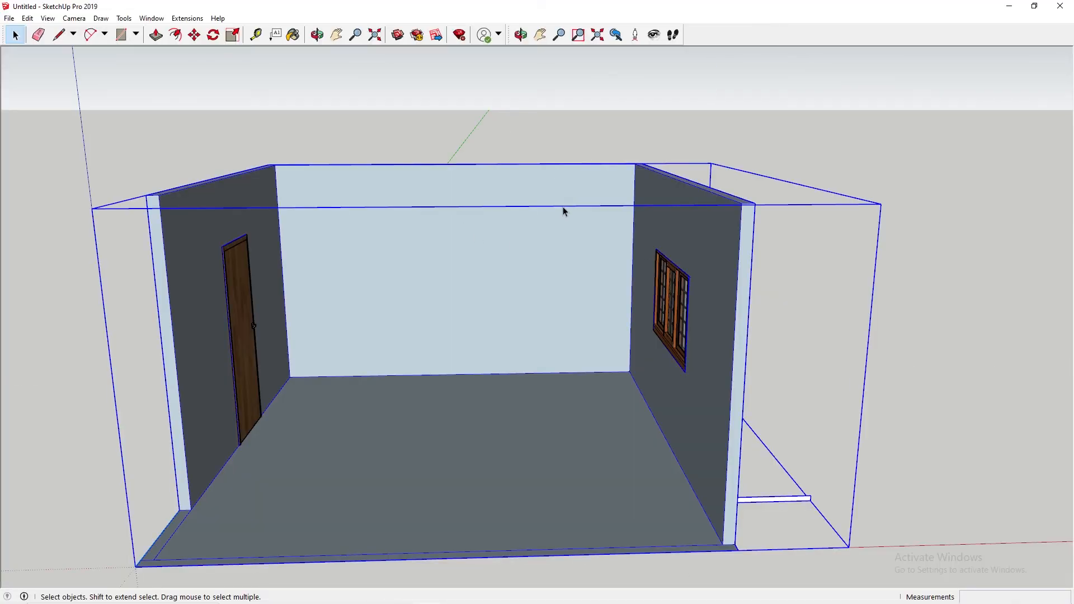
Step: Explode the set's group into its separate geometry and components
{"action": "left_click", "coordinate": [563, 207]}
{"action": "key", "text": "Escape"}
{"action": "left_click", "coordinate": [542, 219]}
{"action": "right_click", "coordinate": [543, 219]}
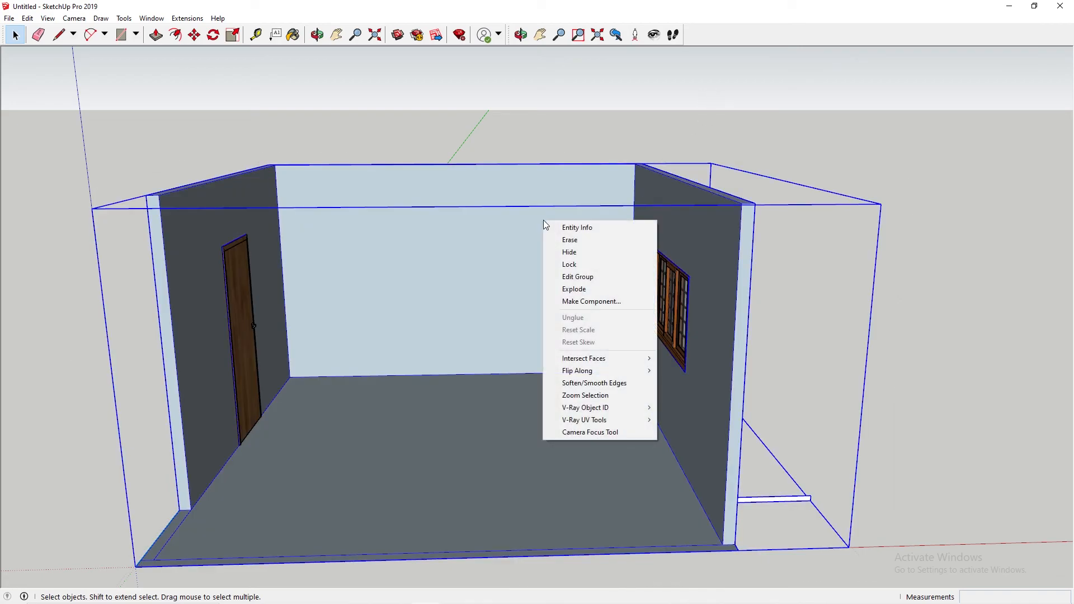
{"action": "left_click", "coordinate": [583, 297]}
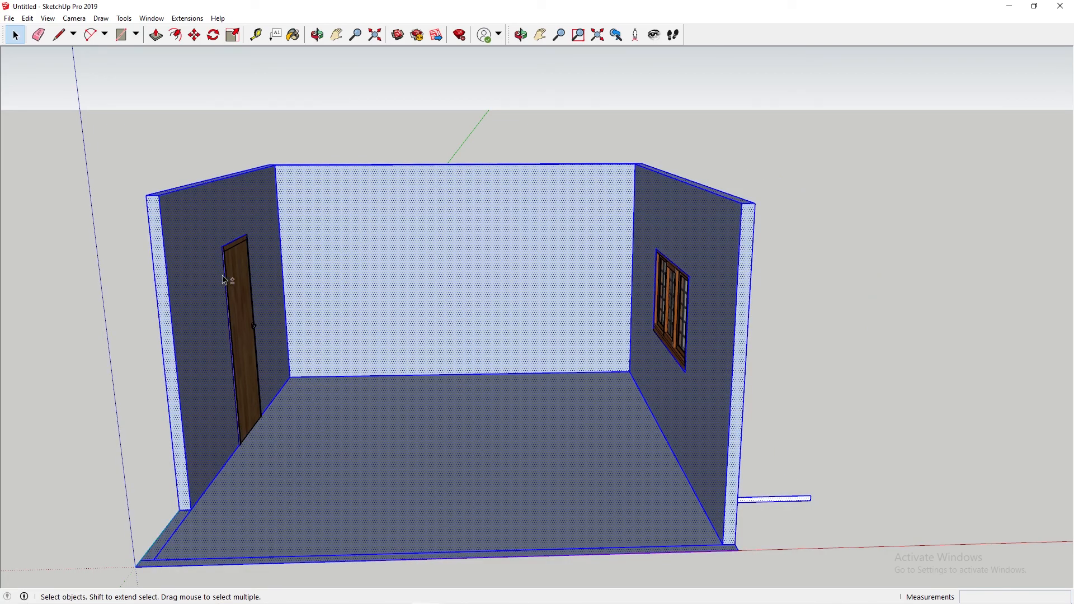
Step: Add the door and window to the selected set geometry and make everything one group
{"action": "left_click", "coordinate": [240, 279], "text": "ctrl"}
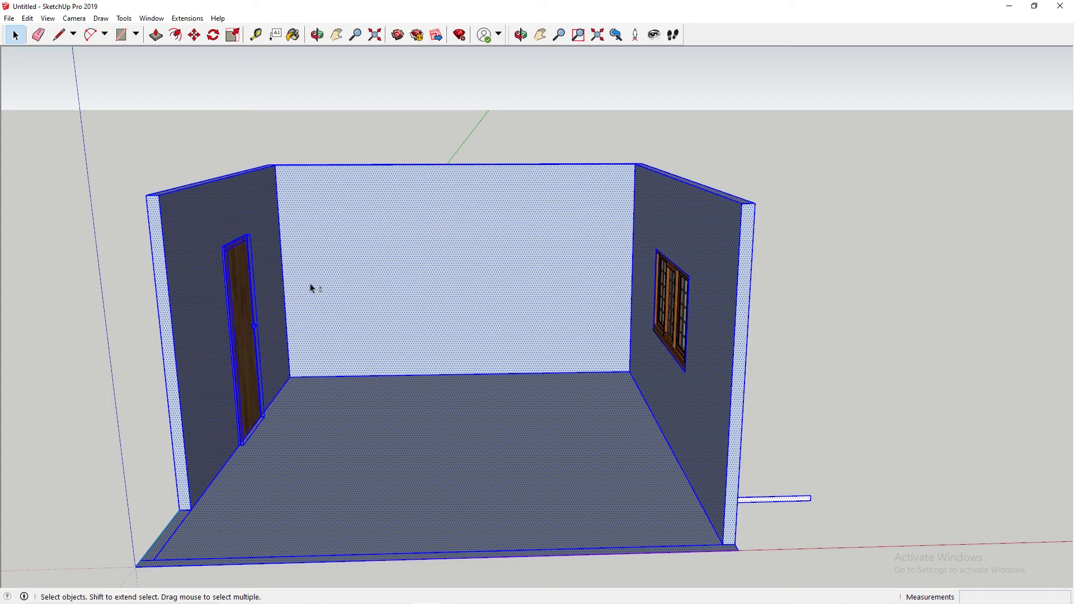
{"action": "left_click", "coordinate": [675, 300], "text": "ctrl"}
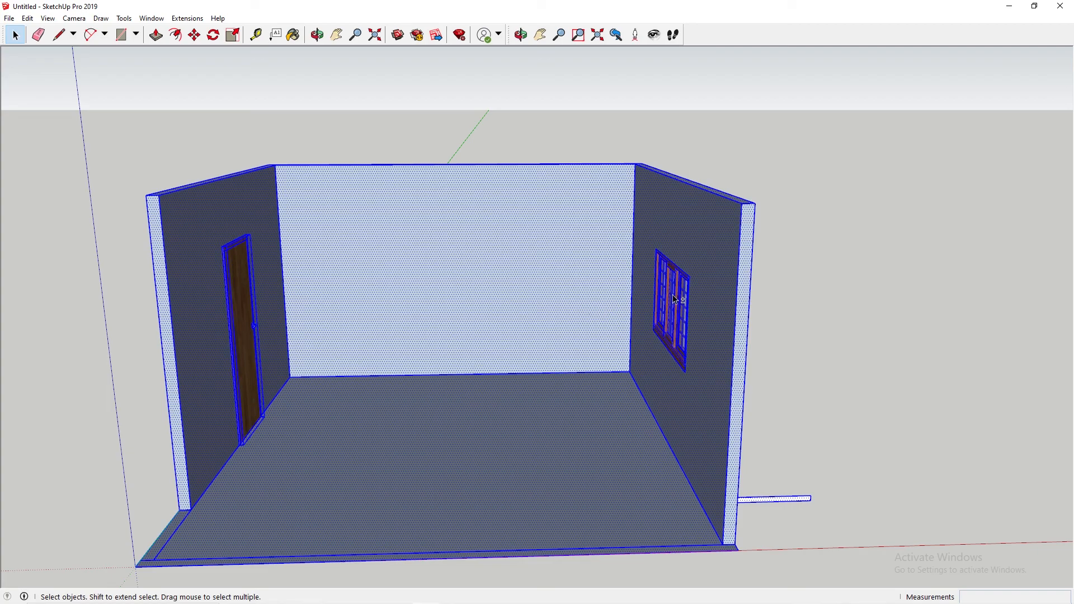
{"action": "right_click", "coordinate": [571, 229]}
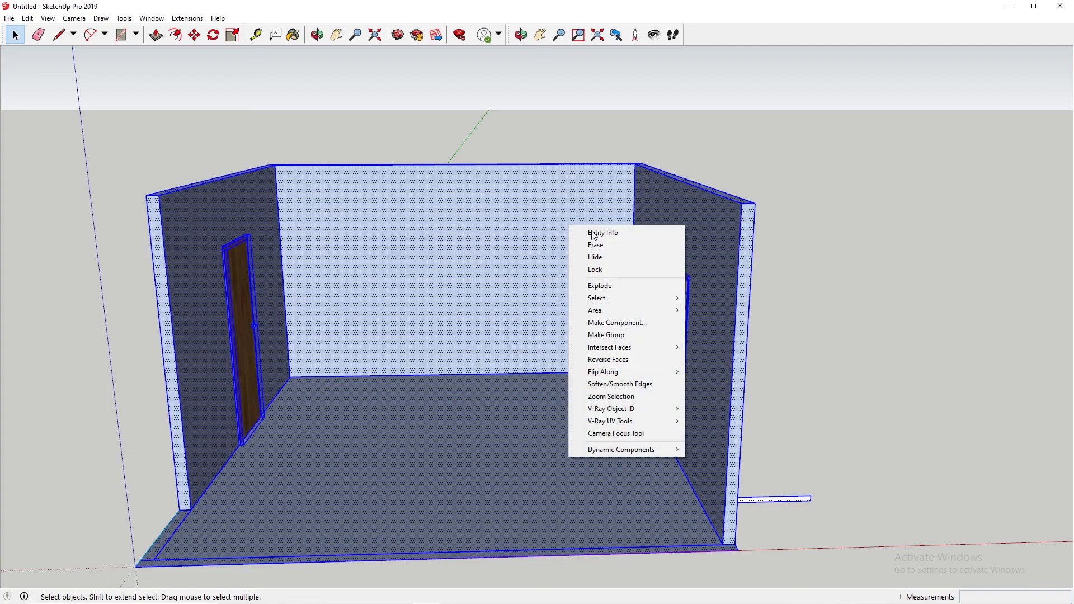
{"action": "left_click", "coordinate": [627, 336]}
Step: Try moving the regrouped set by its back wall to test that door and window travel with it
{"action": "key", "text": "m"}
{"action": "left_click", "coordinate": [481, 266]}
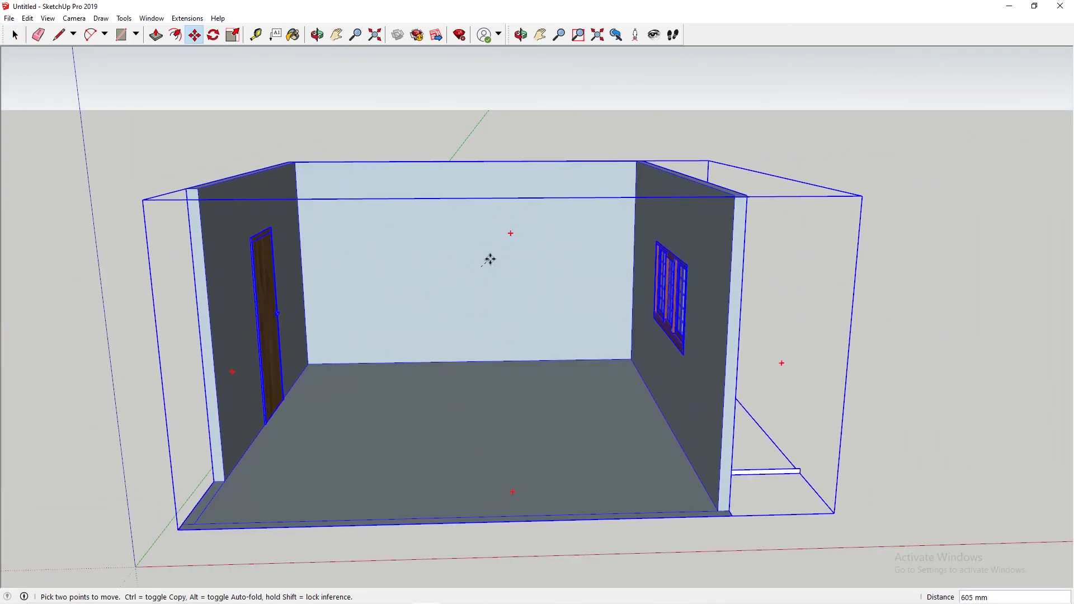
{"action": "key", "text": "Escape"}
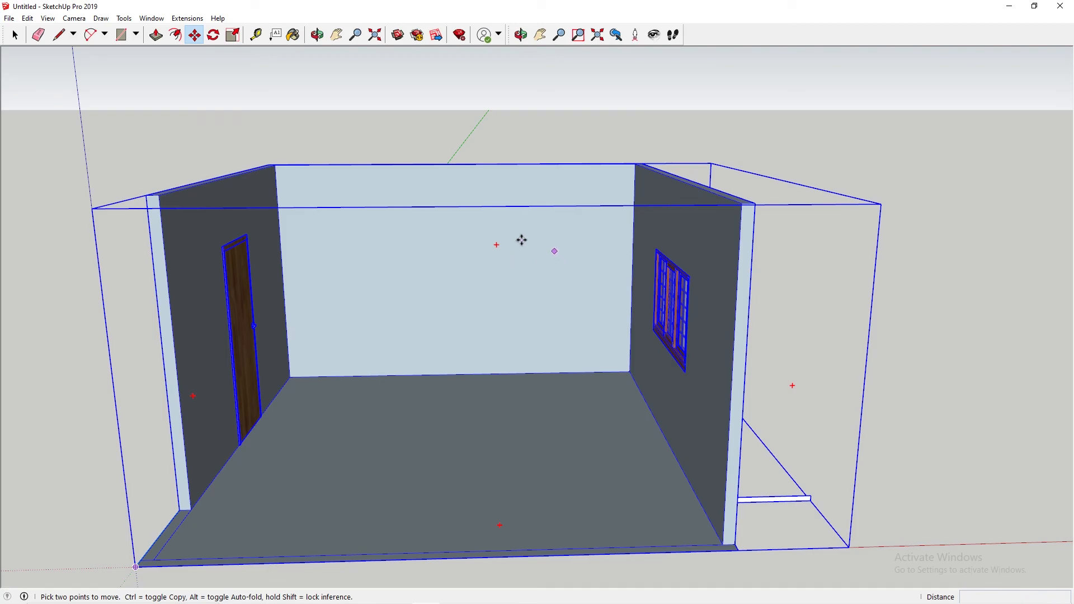
Step: Explode the new set group again and clear the selection
{"action": "right_click", "coordinate": [468, 261]}
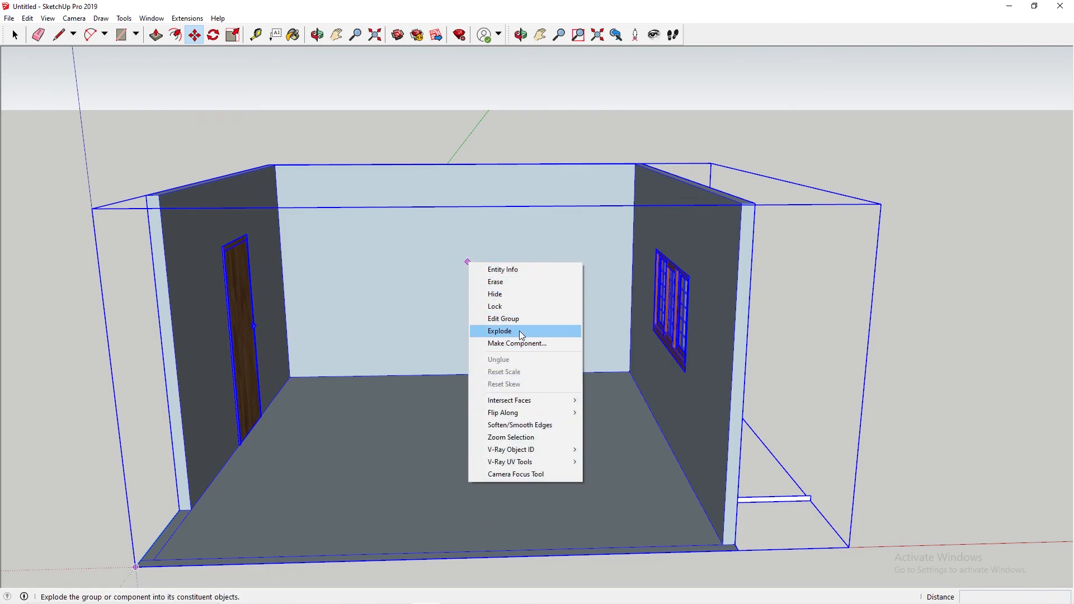
{"action": "left_click", "coordinate": [522, 332]}
{"action": "key", "text": "space"}
{"action": "left_click", "coordinate": [763, 152]}
Step: Select only the set's connected walls and floor and try moving them without the door and window
{"action": "left_click", "coordinate": [437, 257]}
{"action": "triple_click", "coordinate": [420, 281]}
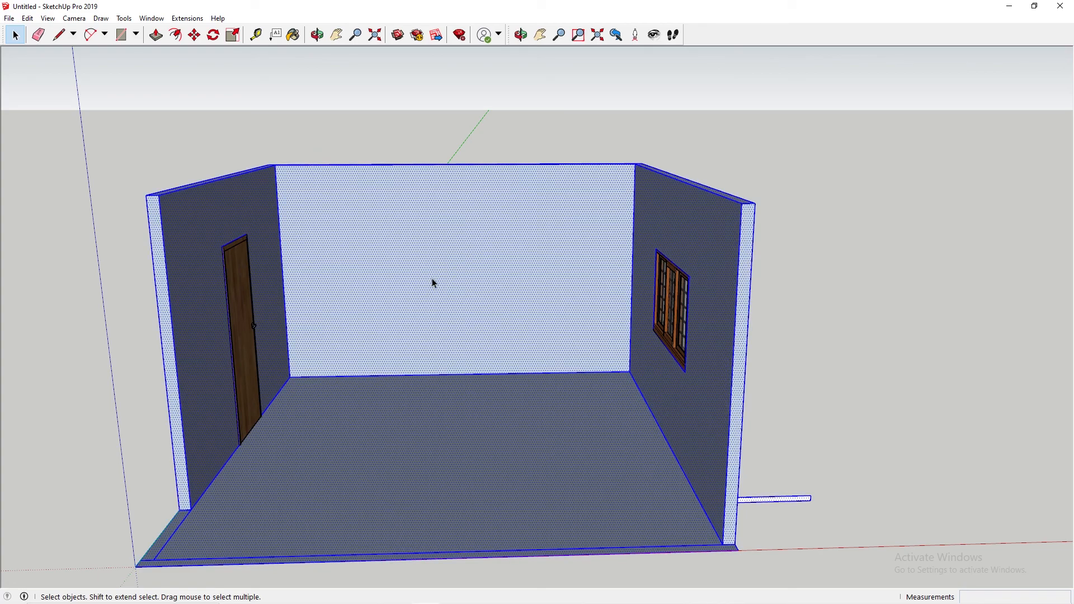
{"action": "key", "text": "m"}
{"action": "left_click", "coordinate": [420, 283]}
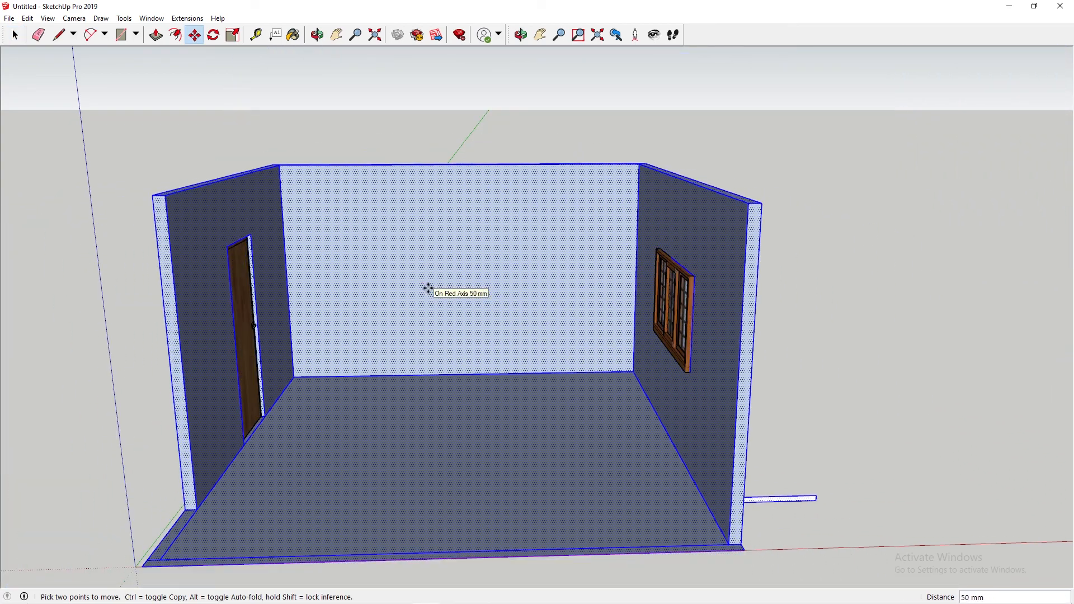
{"action": "left_click", "coordinate": [428, 288]}
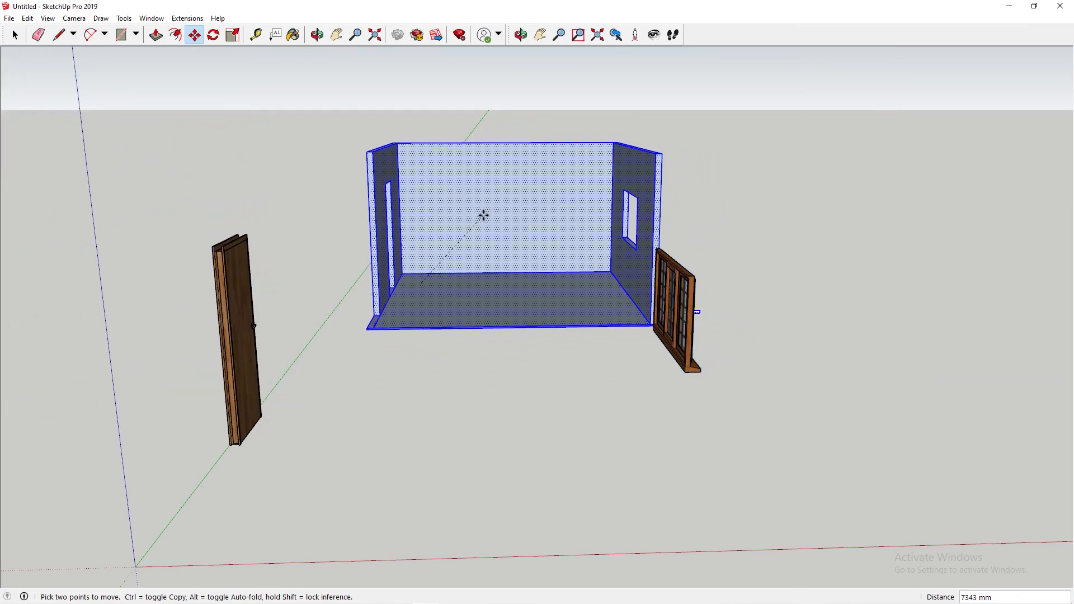
{"action": "key", "text": "Escape"}
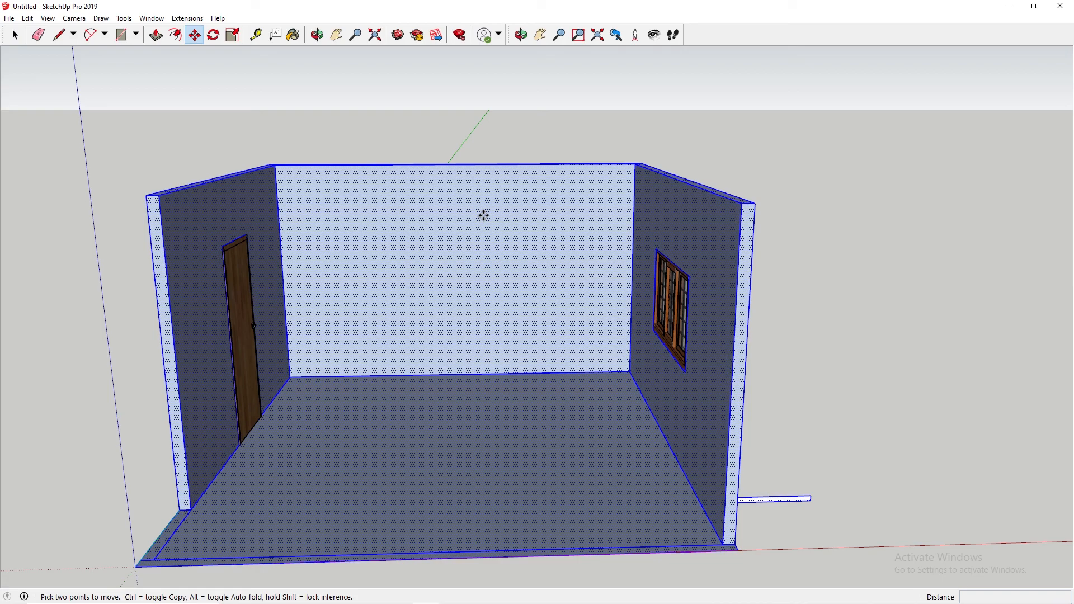